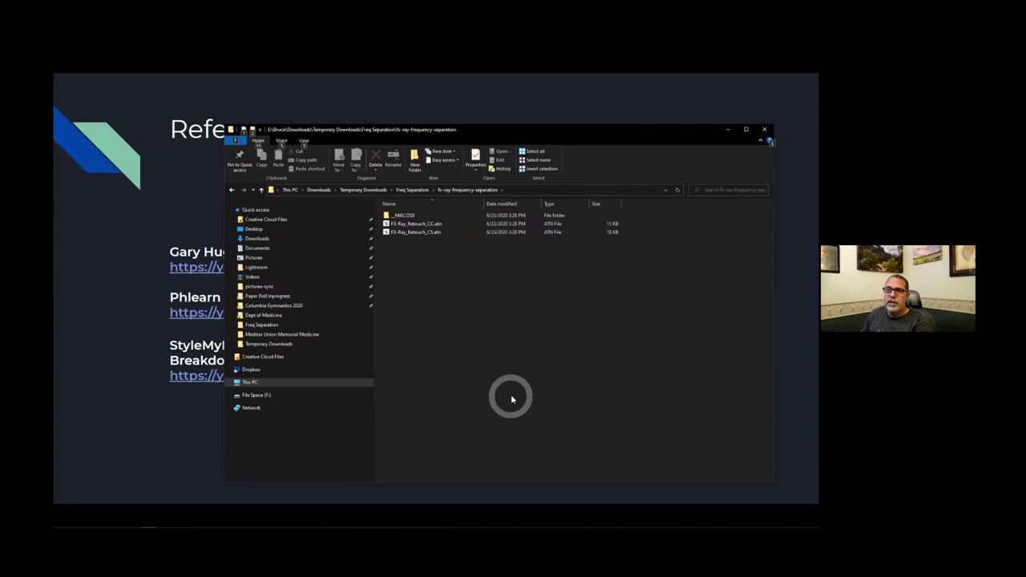
Step: Switch to Photoshop with the doctor's portrait open and display the available actions
{"action": "key", "text": "alt+Tab"}
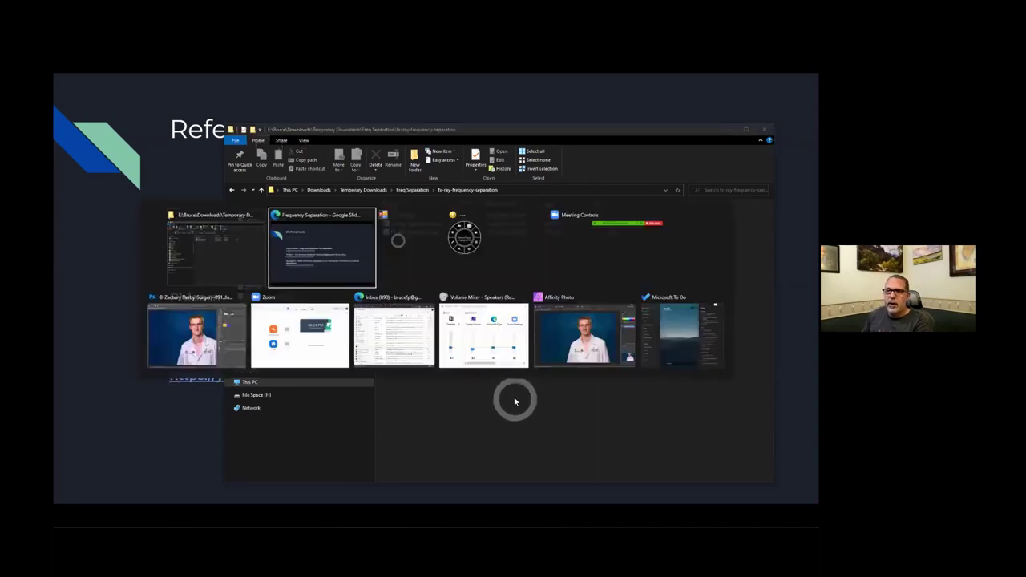
{"action": "key", "text": "alt+Tab"}
{"action": "key", "text": "alt+Tab"}
{"action": "key", "text": "alt+Tab"}
{"action": "key", "text": "alt+Tab"}
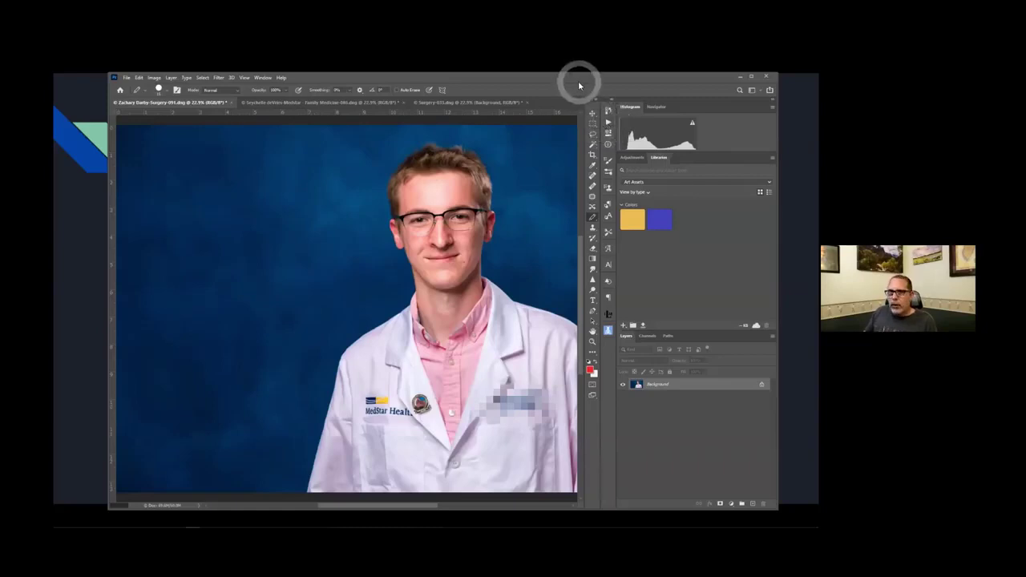
{"action": "left_click", "coordinate": [608, 121]}
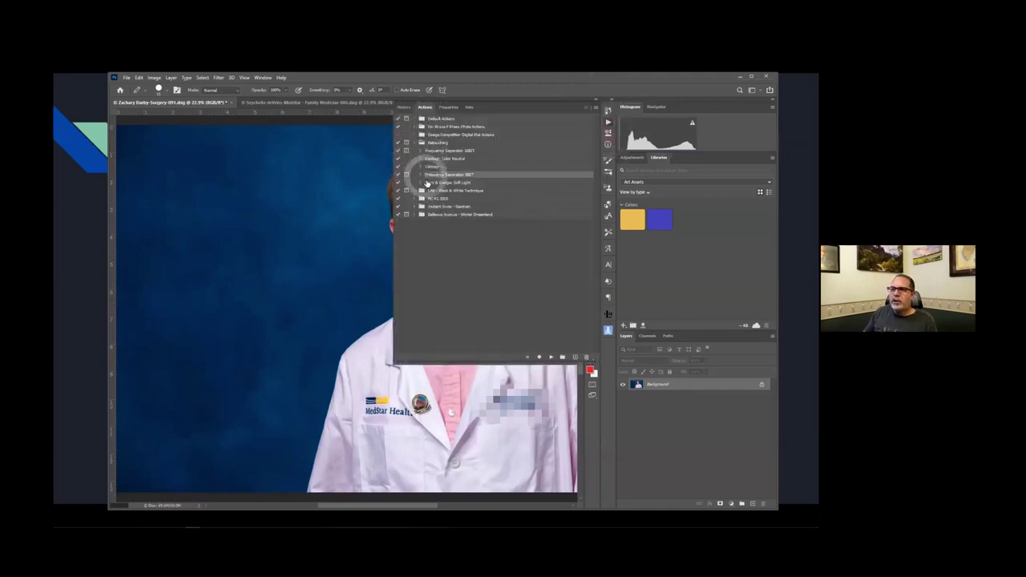
Step: Examine the recorded commands inside the Burn & Dodge: Soft Light and 01 - Dodge/Burn Layers actions
{"action": "left_click", "coordinate": [421, 184]}
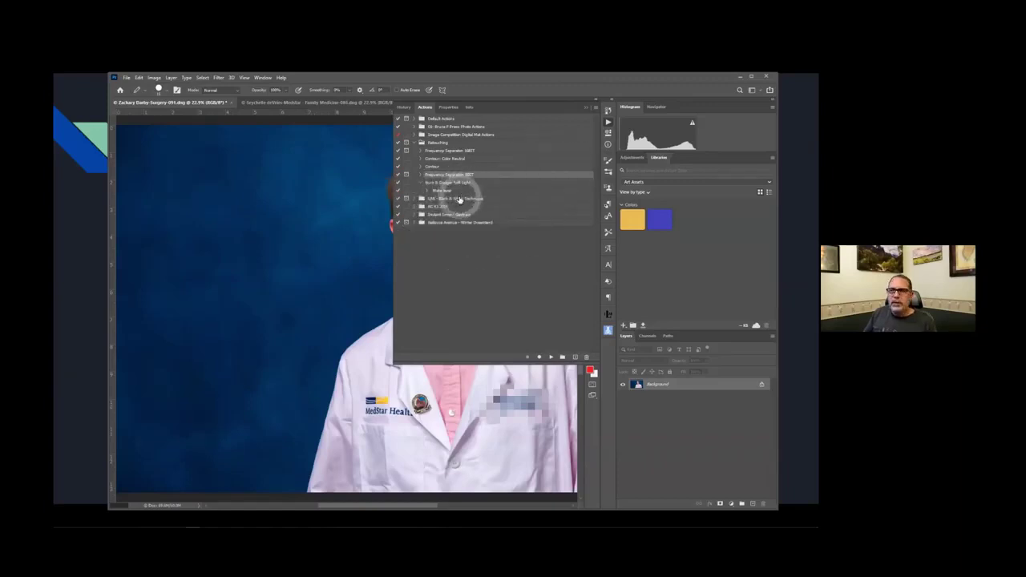
{"action": "left_click", "coordinate": [423, 152]}
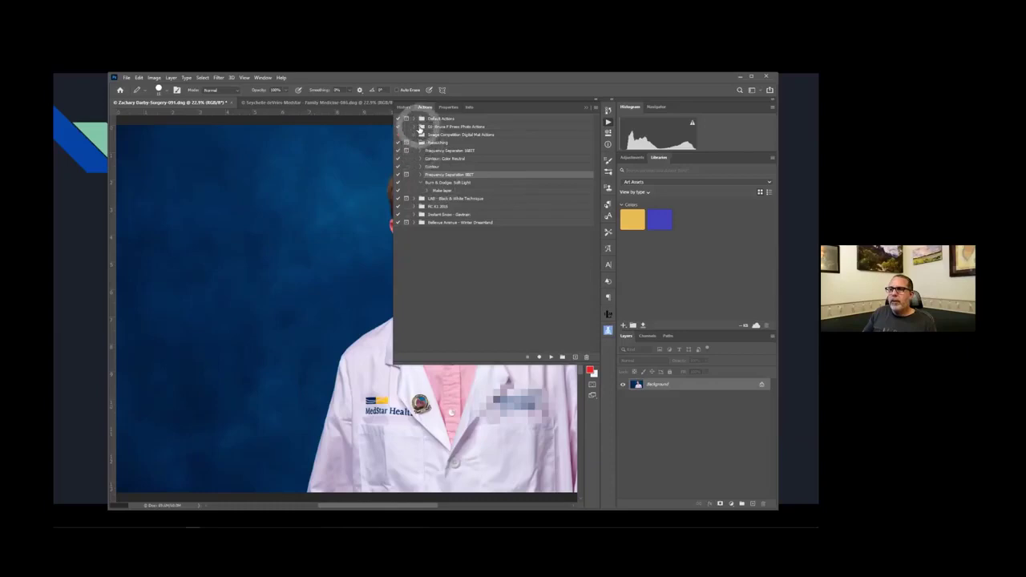
{"action": "left_click", "coordinate": [420, 135]}
{"action": "left_click", "coordinate": [428, 143]}
{"action": "left_click", "coordinate": [519, 124]}
{"action": "left_click", "coordinate": [478, 146]}
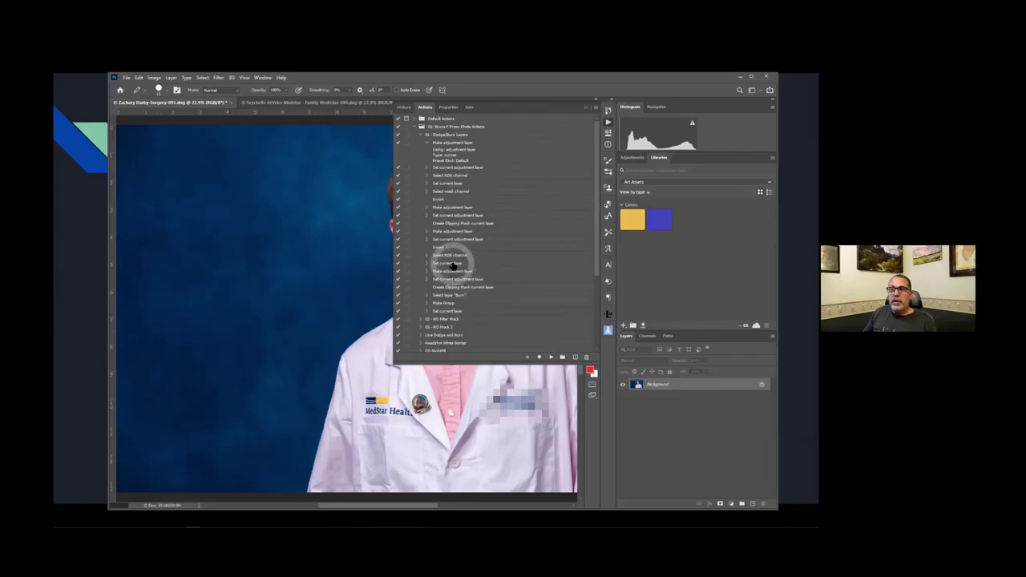
{"action": "left_click", "coordinate": [421, 135]}
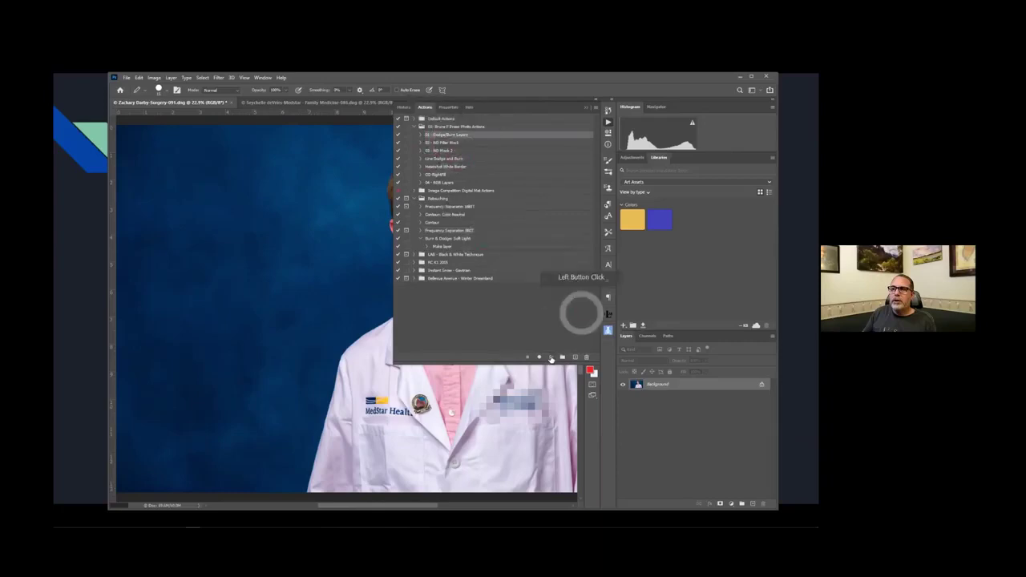
Step: Try the 01 - Dodge/Burn Layers action on the portrait and delete the layer group it produces
{"action": "left_click", "coordinate": [550, 358]}
{"action": "left_click", "coordinate": [635, 389]}
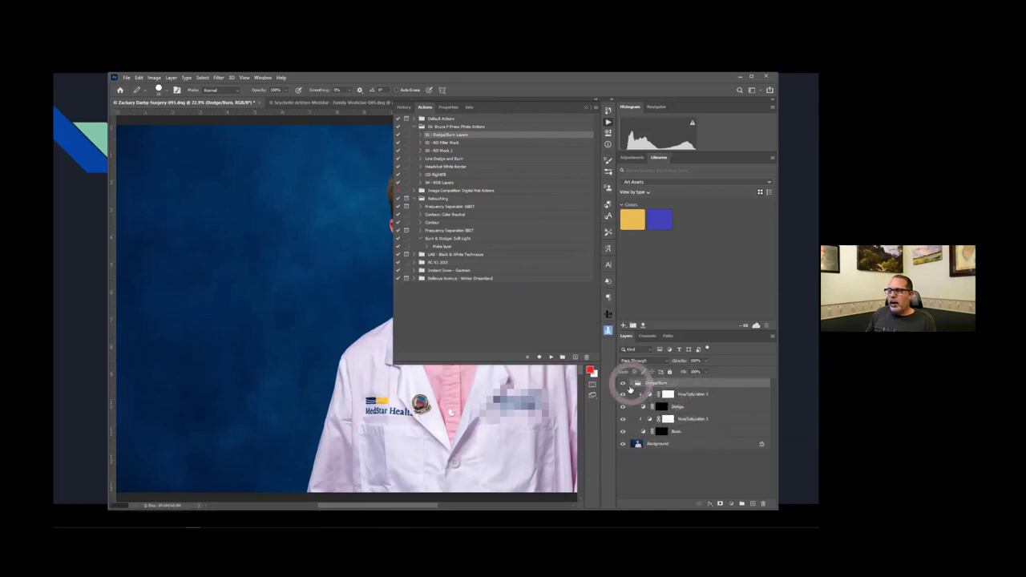
{"action": "left_click", "coordinate": [631, 385]}
{"action": "mouse_move", "coordinate": [667, 384]}
{"action": "left_mouse_down"}
{"action": "mouse_move", "coordinate": [767, 449]}
{"action": "mouse_move", "coordinate": [762, 503]}
{"action": "left_mouse_up"}
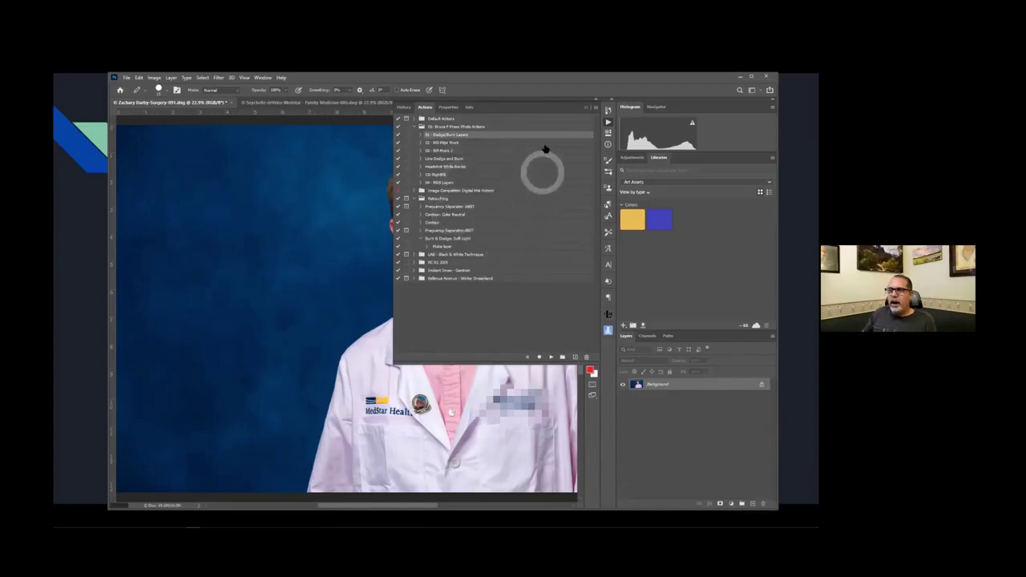
Step: Load the action file FX-Ray_Retouch_CC.atn and look through the actions in the new set
{"action": "left_click", "coordinate": [595, 110]}
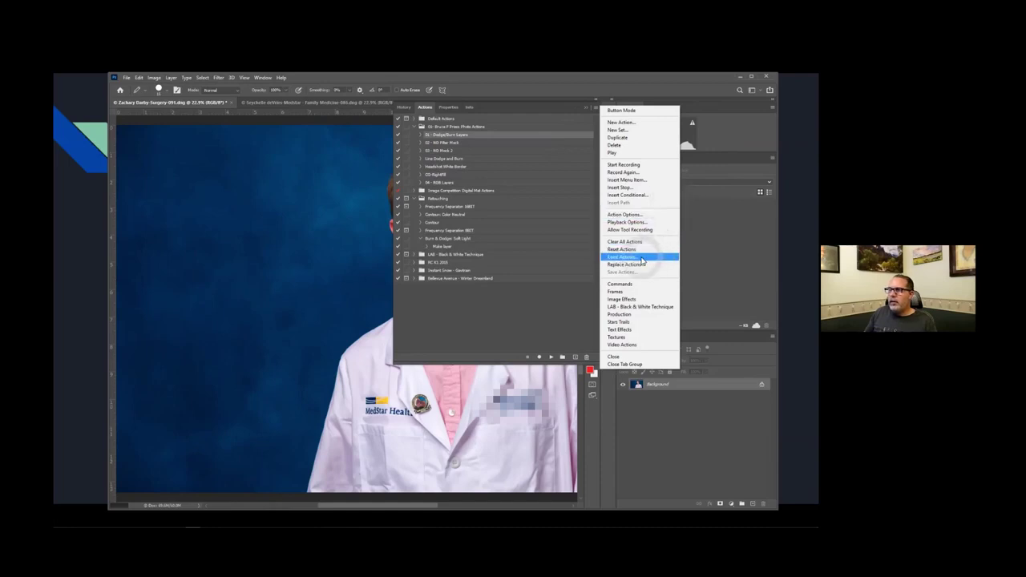
{"action": "left_click", "coordinate": [629, 257]}
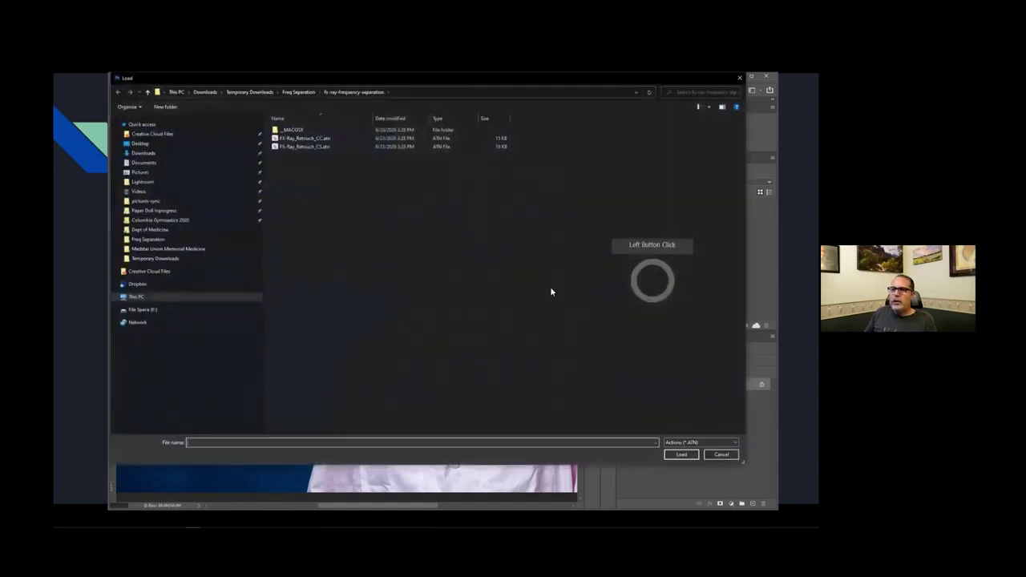
{"action": "left_click", "coordinate": [311, 139]}
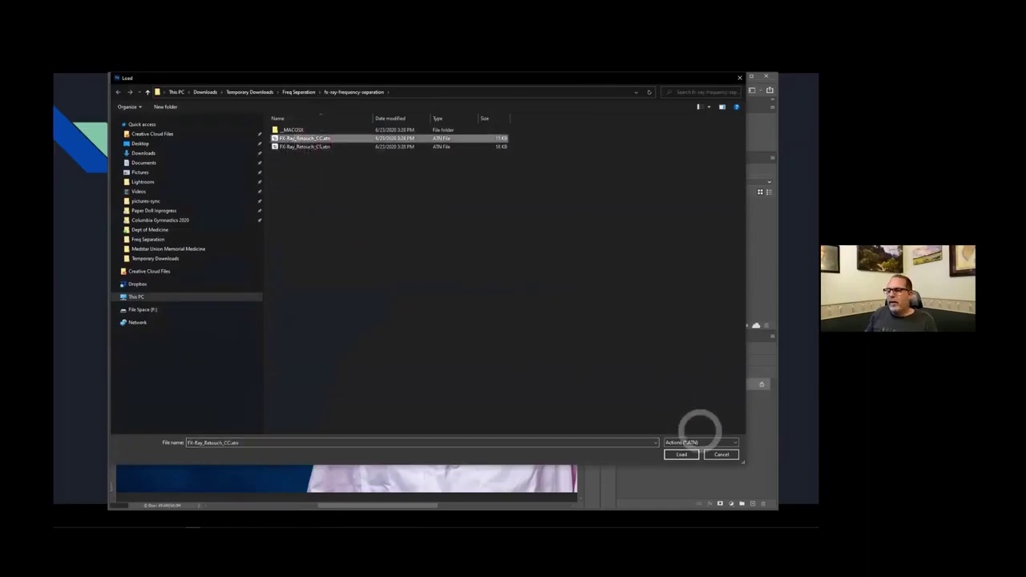
{"action": "left_click", "coordinate": [682, 454]}
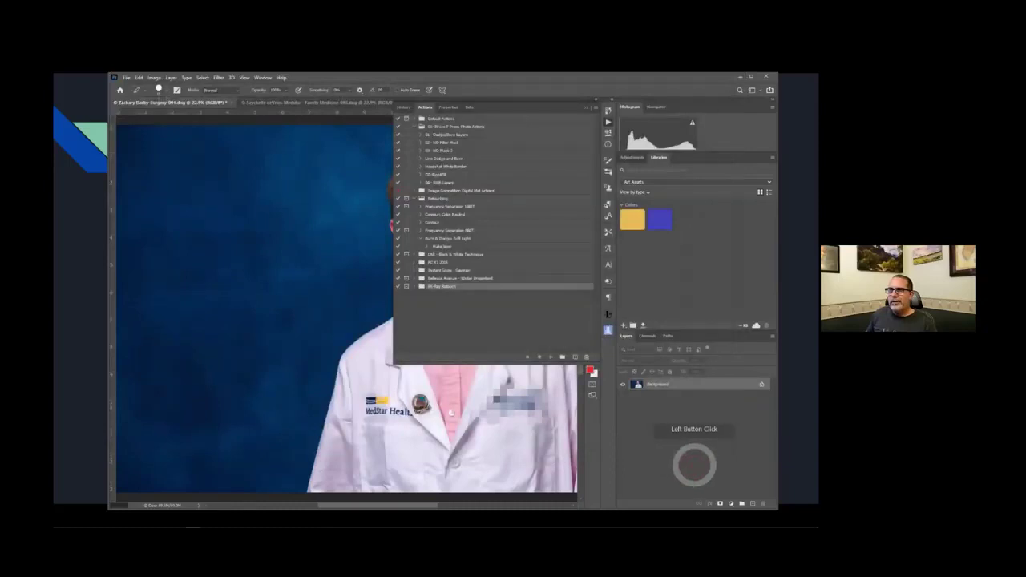
{"action": "left_click", "coordinate": [414, 287]}
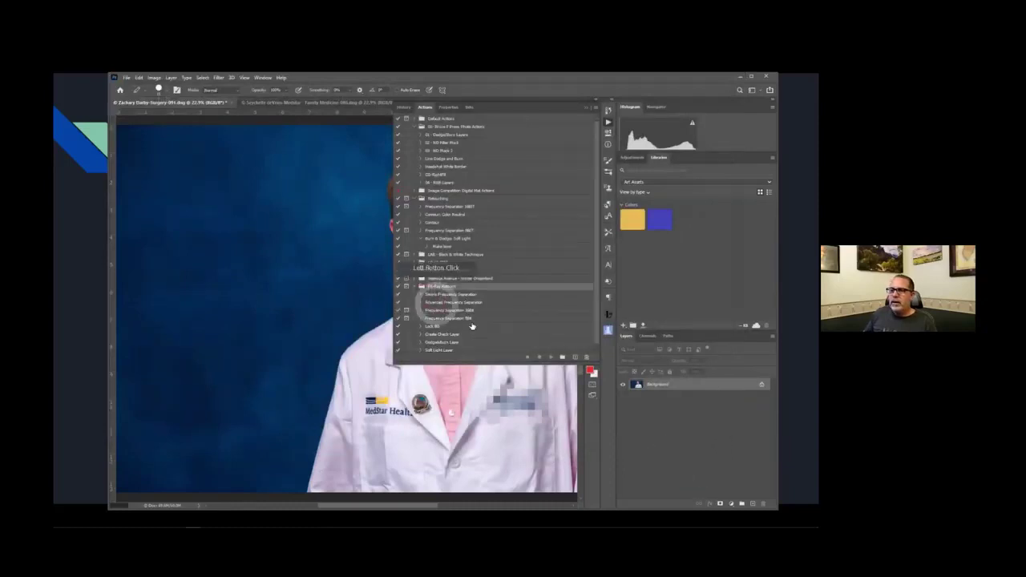
{"action": "left_click_drag", "start_coordinate": [596, 272], "coordinate": [587, 111]}
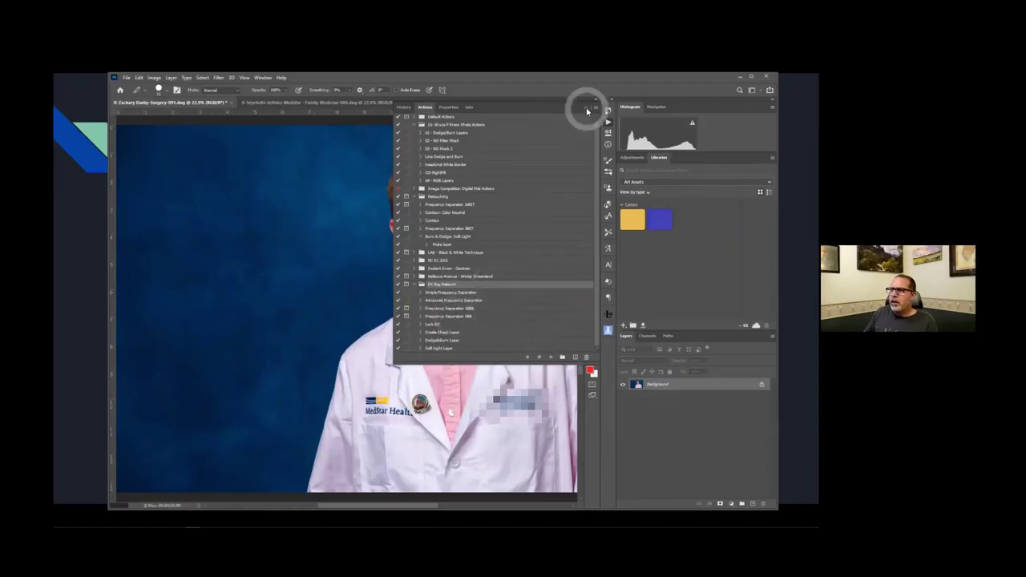
{"action": "left_click", "coordinate": [586, 108]}
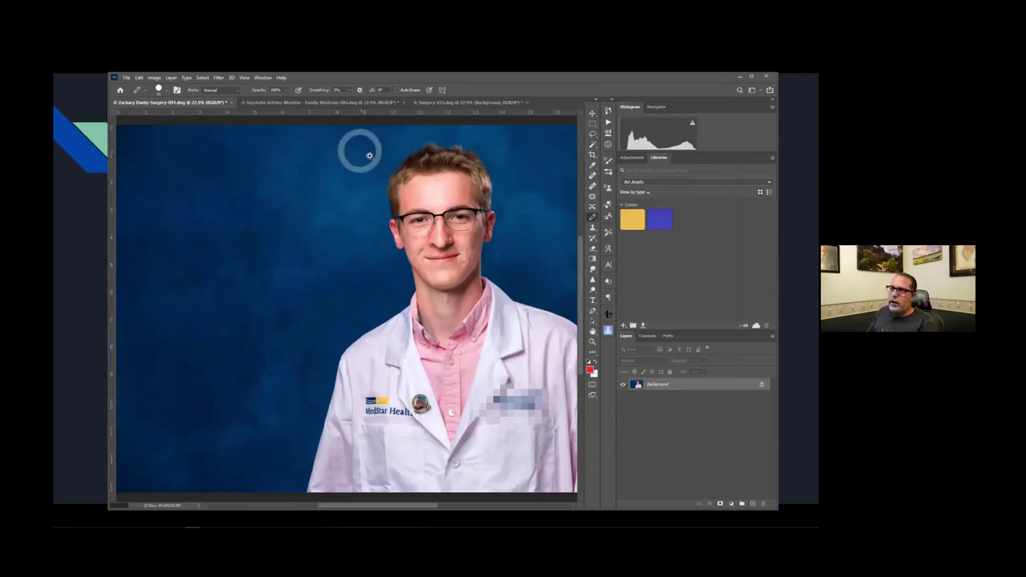
Step: Circle the small blemishes beside the mouth, on the chin, next to the nose and on the forehead in red with the Pencil
{"action": "mouse_move", "coordinate": [343, 147]}
{"action": "left_mouse_down"}
{"action": "mouse_move", "coordinate": [529, 299]}
{"action": "mouse_move", "coordinate": [526, 286]}
{"action": "left_mouse_up"}
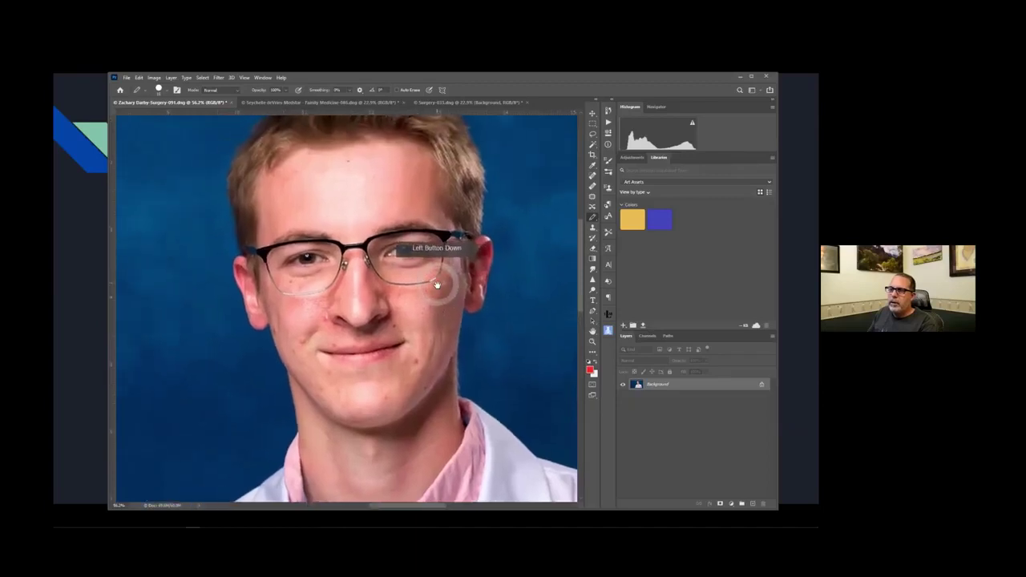
{"action": "left_click", "coordinate": [520, 389]}
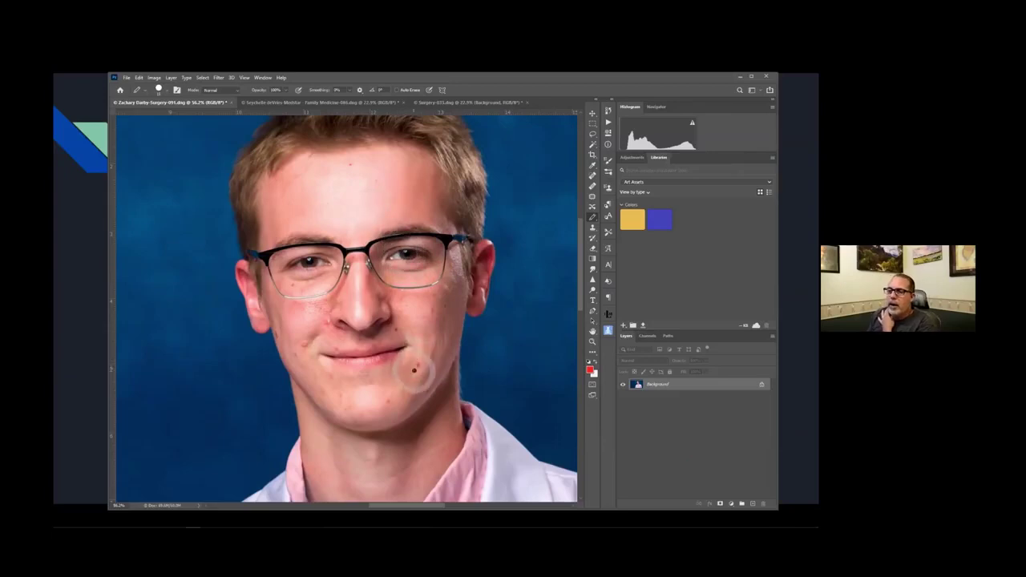
{"action": "left_click", "coordinate": [412, 357]}
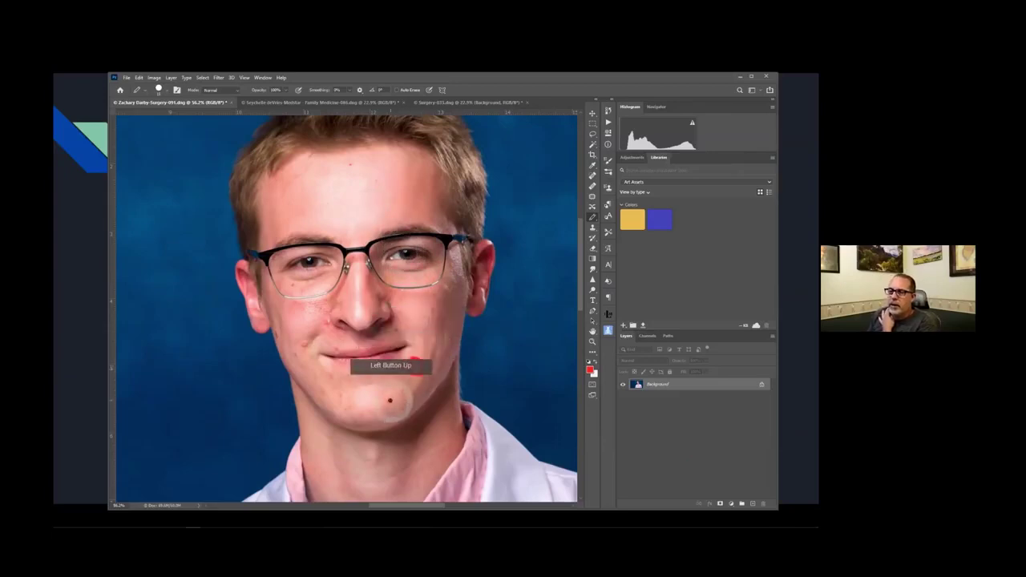
{"action": "left_click_drag", "start_coordinate": [381, 399], "coordinate": [386, 395]}
{"action": "mouse_move", "coordinate": [343, 324]}
{"action": "left_mouse_down"}
{"action": "mouse_move", "coordinate": [322, 316]}
{"action": "mouse_move", "coordinate": [337, 321]}
{"action": "left_mouse_up"}
{"action": "left_click_drag", "start_coordinate": [360, 160], "coordinate": [358, 158]}
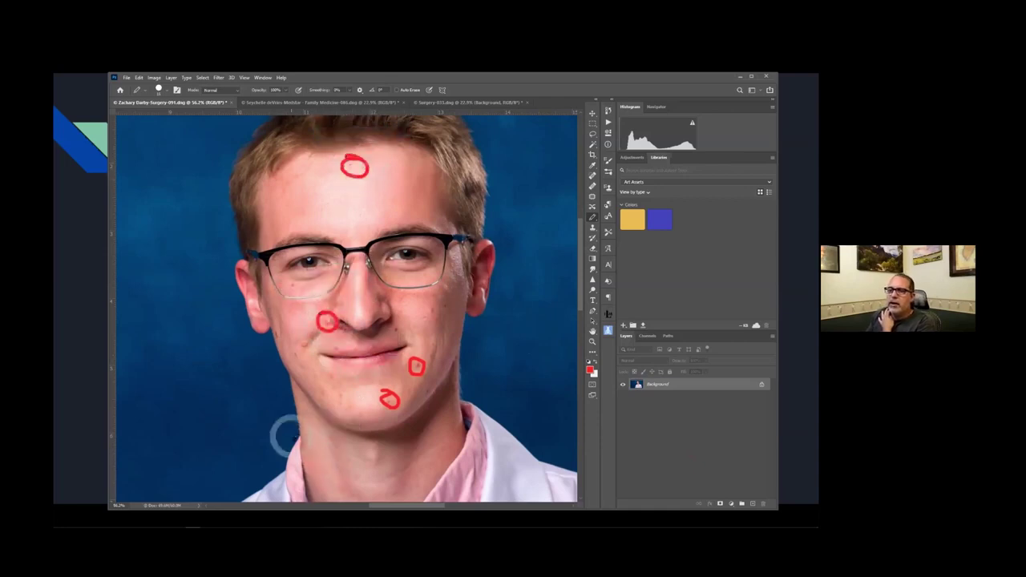
Step: Draw red Pencil outlines around the nose, the forehead patch, the area under the eye and the cheek spot
{"action": "mouse_move", "coordinate": [359, 275]}
{"action": "left_mouse_down"}
{"action": "mouse_move", "coordinate": [358, 313]}
{"action": "mouse_move", "coordinate": [384, 306]}
{"action": "mouse_move", "coordinate": [361, 269]}
{"action": "left_mouse_up"}
{"action": "mouse_move", "coordinate": [301, 161]}
{"action": "left_mouse_down"}
{"action": "mouse_move", "coordinate": [269, 193]}
{"action": "mouse_move", "coordinate": [301, 230]}
{"action": "mouse_move", "coordinate": [322, 178]}
{"action": "mouse_move", "coordinate": [298, 163]}
{"action": "left_mouse_up"}
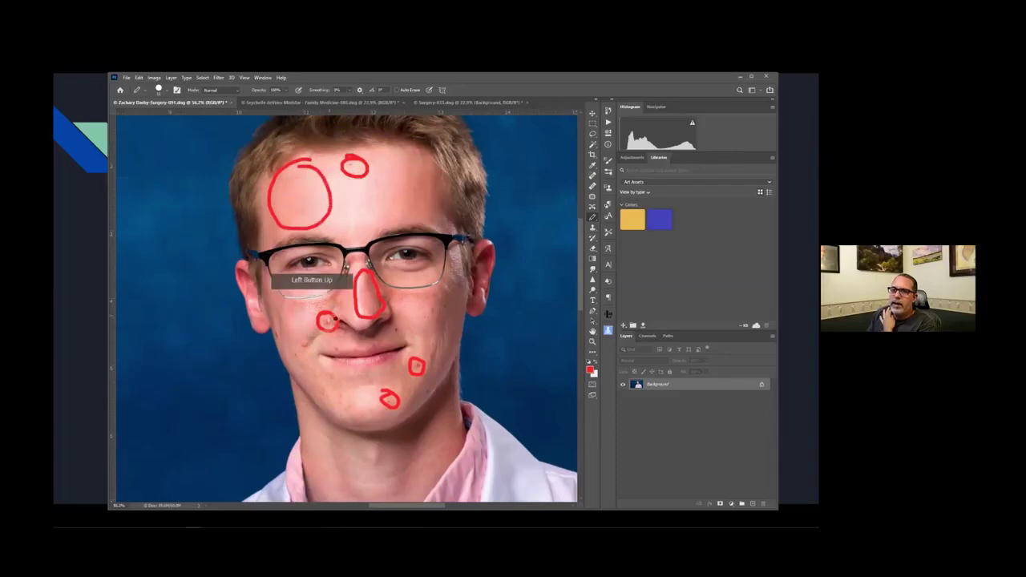
{"action": "mouse_move", "coordinate": [324, 290]}
{"action": "left_mouse_down"}
{"action": "mouse_move", "coordinate": [310, 324]}
{"action": "mouse_move", "coordinate": [331, 290]}
{"action": "left_mouse_up"}
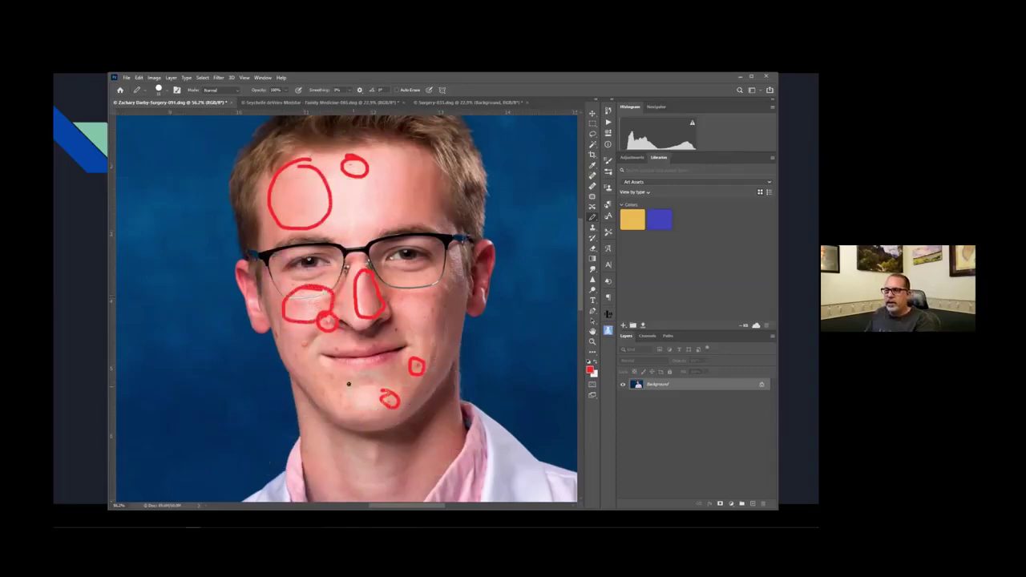
{"action": "mouse_move", "coordinate": [306, 345]}
{"action": "left_mouse_down"}
{"action": "mouse_move", "coordinate": [296, 344]}
{"action": "mouse_move", "coordinate": [306, 336]}
{"action": "left_mouse_up"}
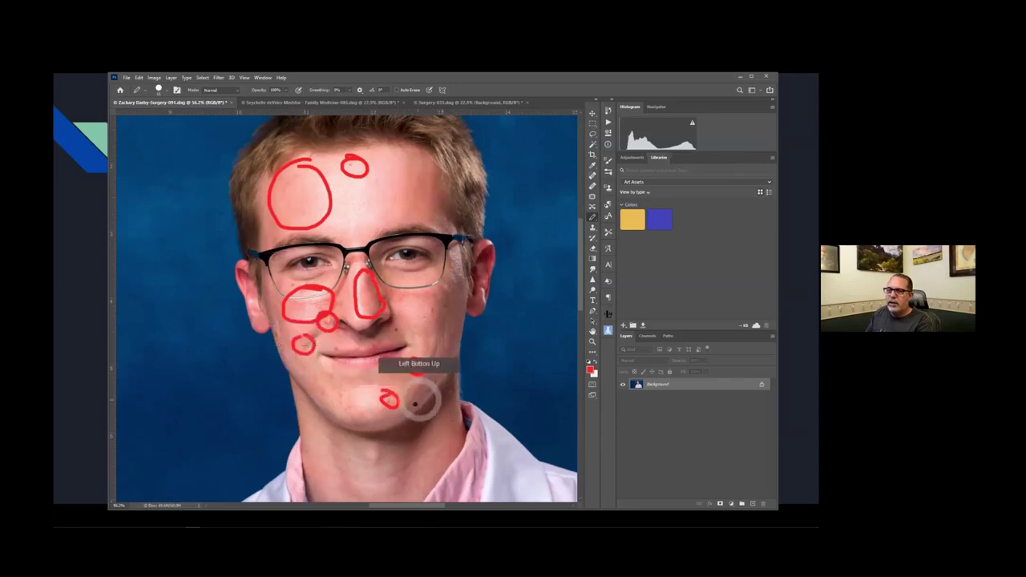
Step: Outline the white coat's lower pocket area and sleeve in red with the Pencil and fit the whole image in view
{"action": "scroll", "coordinate": [417, 436], "scroll_direction": "down", "scroll_amount": 1}
{"action": "left_click_drag", "start_coordinate": [404, 357], "coordinate": [369, 306]}
{"action": "mouse_move", "coordinate": [425, 236]}
{"action": "left_mouse_down"}
{"action": "mouse_move", "coordinate": [317, 257]}
{"action": "mouse_move", "coordinate": [296, 352]}
{"action": "mouse_move", "coordinate": [386, 412]}
{"action": "mouse_move", "coordinate": [453, 396]}
{"action": "mouse_move", "coordinate": [453, 307]}
{"action": "mouse_move", "coordinate": [373, 238]}
{"action": "left_mouse_up"}
{"action": "left_click", "coordinate": [316, 440]}
{"action": "left_click_drag", "start_coordinate": [396, 286], "coordinate": [338, 423]}
{"action": "mouse_move", "coordinate": [477, 353]}
{"action": "left_mouse_down"}
{"action": "mouse_move", "coordinate": [471, 397]}
{"action": "mouse_move", "coordinate": [521, 345]}
{"action": "mouse_move", "coordinate": [469, 325]}
{"action": "mouse_move", "coordinate": [469, 452]}
{"action": "mouse_move", "coordinate": [419, 340]}
{"action": "mouse_move", "coordinate": [346, 398]}
{"action": "mouse_move", "coordinate": [812, 66]}
{"action": "left_mouse_up"}
{"action": "left_click", "coordinate": [461, 319]}
{"action": "key", "text": "ctrl+0"}
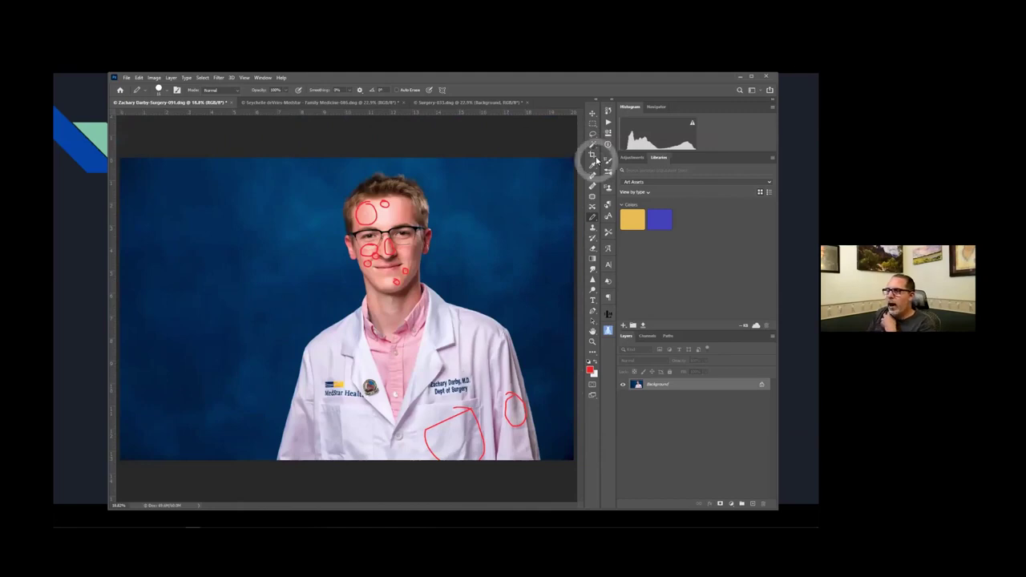
Step: Revert the image history to the Delete Group state to discard all red Pencil marks
{"action": "left_click", "coordinate": [608, 114]}
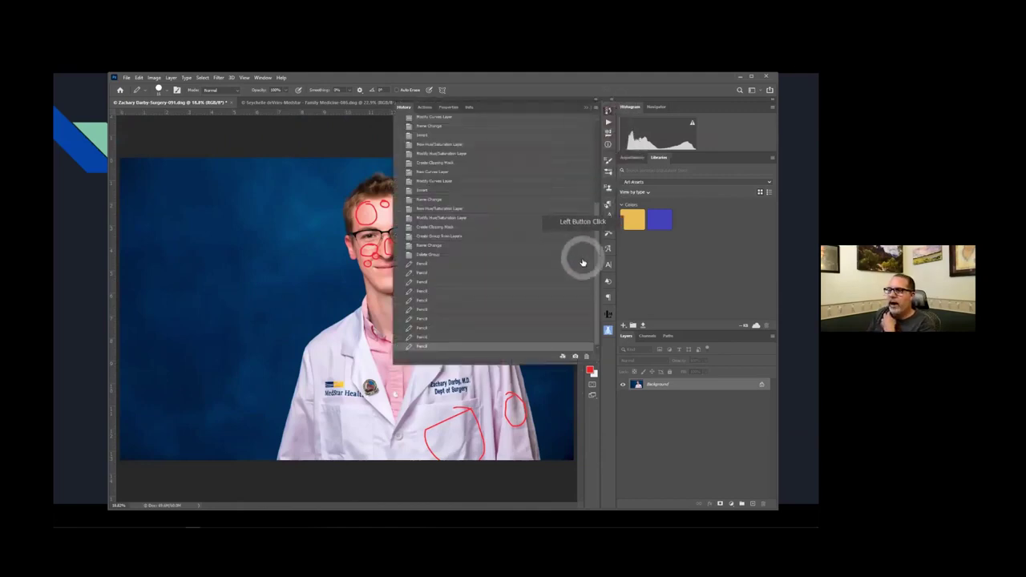
{"action": "left_click", "coordinate": [436, 257]}
{"action": "left_click", "coordinate": [589, 107]}
{"action": "left_click", "coordinate": [735, 388]}
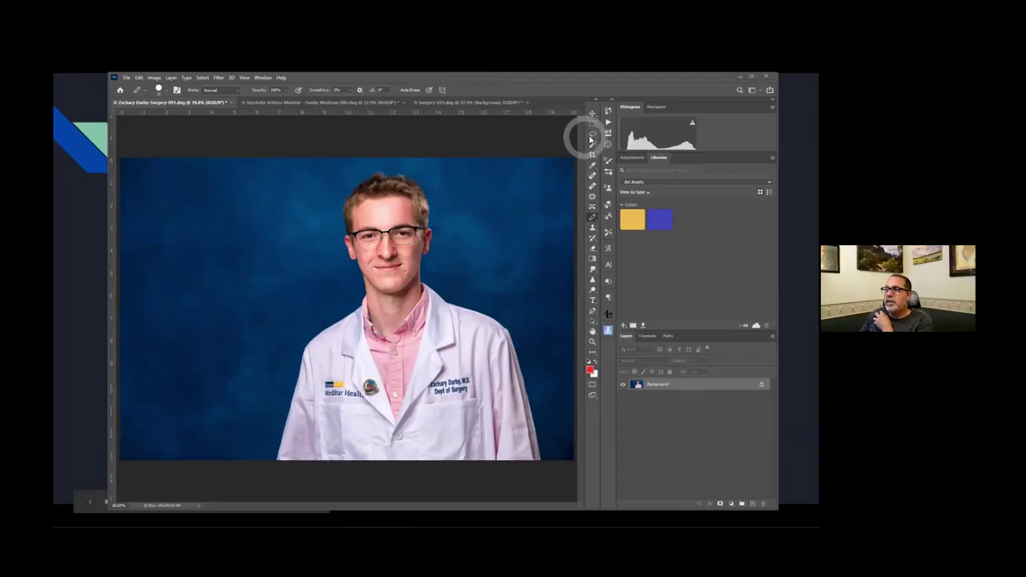
Step: Display the actions in Button Mode and return them to the normal list
{"action": "left_click", "coordinate": [606, 121]}
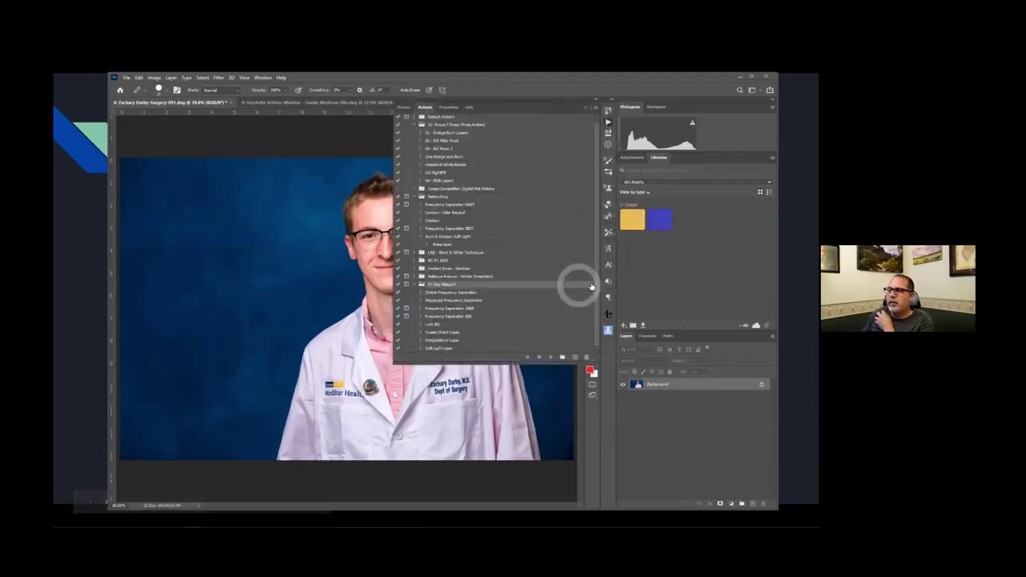
{"action": "mouse_move", "coordinate": [586, 311]}
{"action": "left_mouse_down"}
{"action": "mouse_move", "coordinate": [447, 310]}
{"action": "mouse_move", "coordinate": [459, 312]}
{"action": "left_mouse_up"}
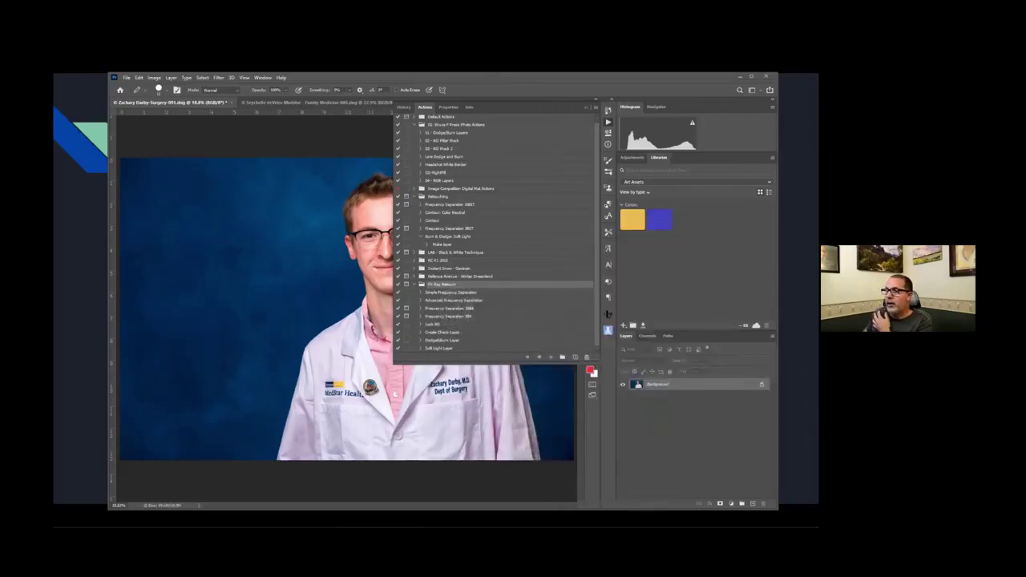
{"action": "left_click", "coordinate": [596, 109]}
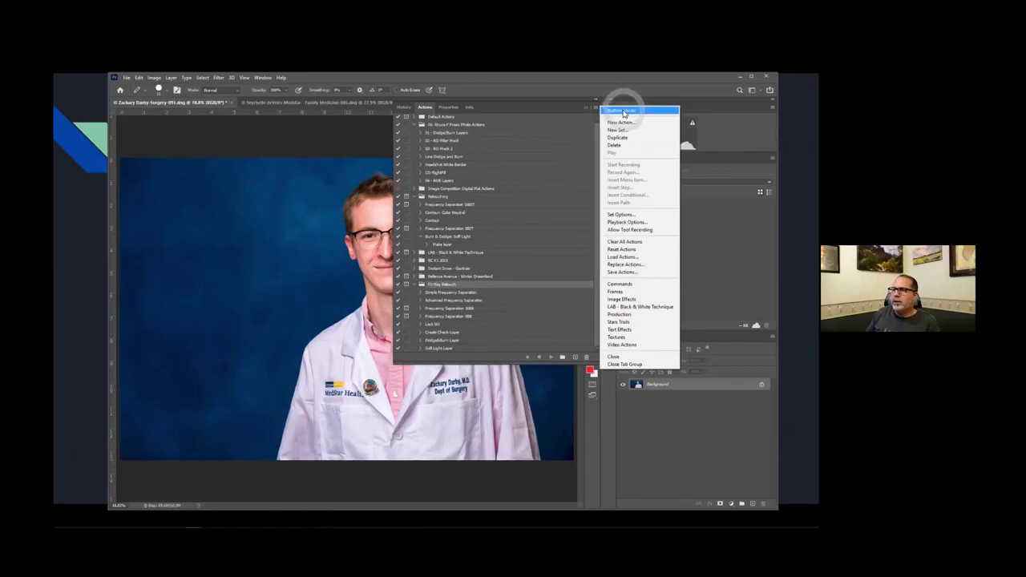
{"action": "left_click", "coordinate": [624, 112]}
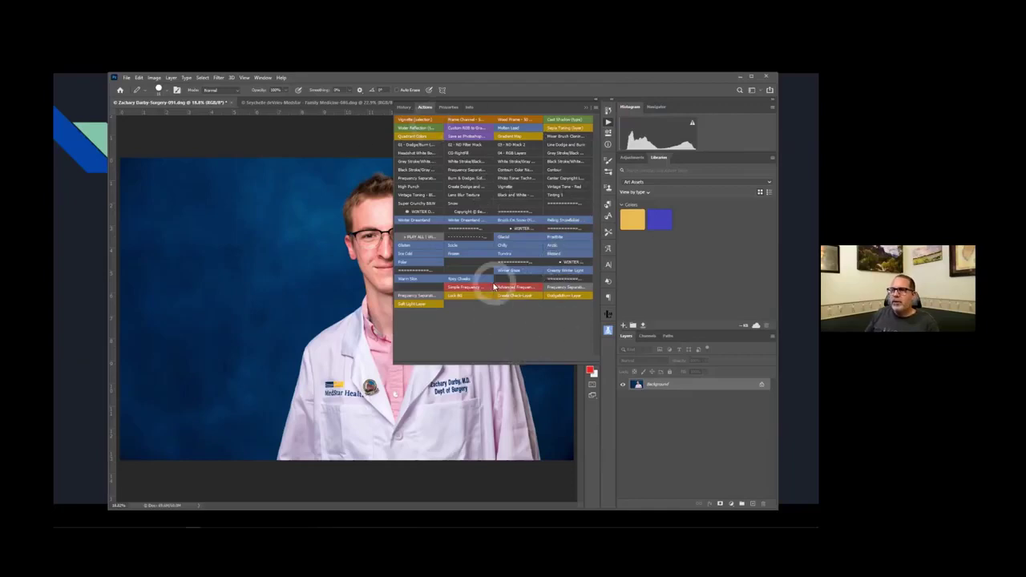
{"action": "left_click", "coordinate": [595, 108]}
{"action": "left_click", "coordinate": [621, 110]}
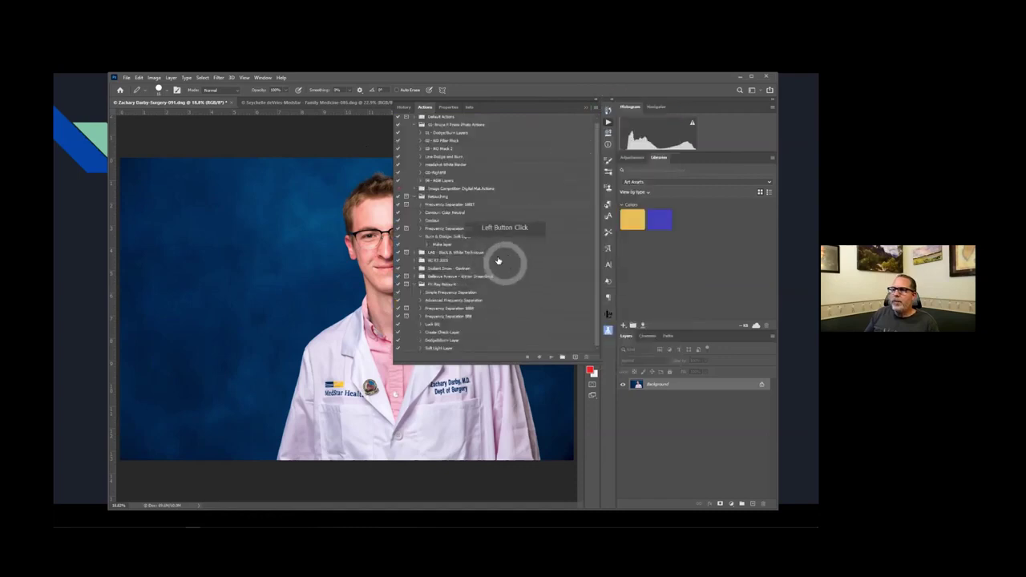
Step: Select the Frequency Separation 8Bit action in the FX-Ray Retouch set
{"action": "left_click", "coordinate": [598, 265]}
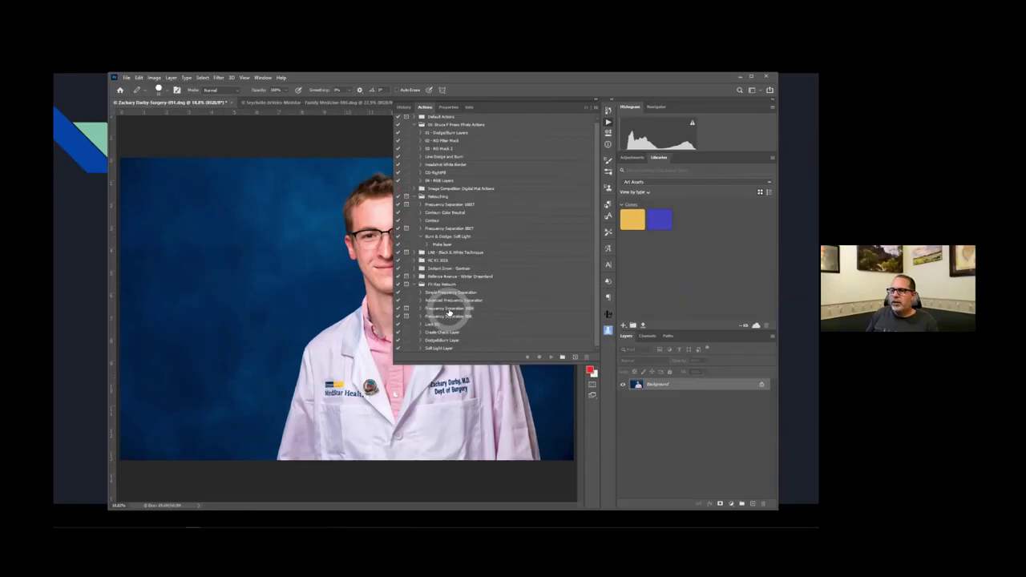
{"action": "left_click", "coordinate": [452, 317]}
{"action": "left_click", "coordinate": [553, 358]}
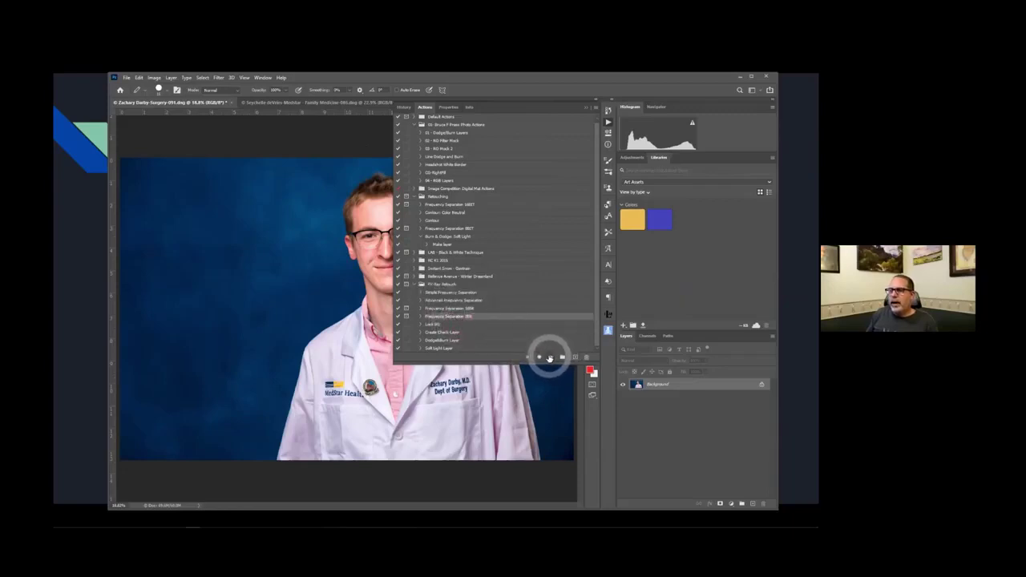
Step: Turn Button Mode on once more to view the FX-Ray frequency separation buttons, and turn it off again
{"action": "left_click", "coordinate": [594, 107]}
{"action": "left_click", "coordinate": [615, 109]}
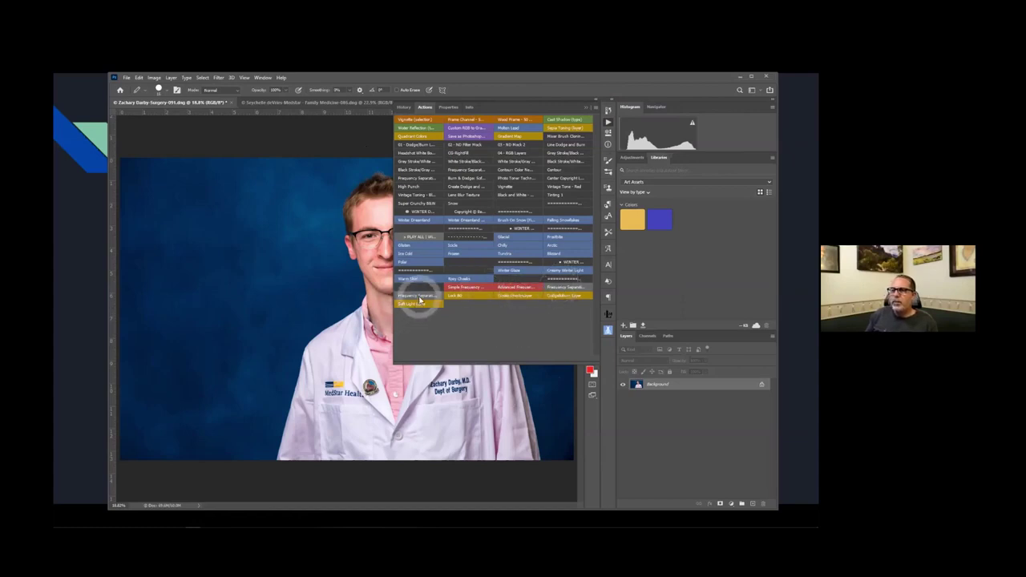
{"action": "left_click", "coordinate": [595, 109]}
{"action": "left_click", "coordinate": [611, 110]}
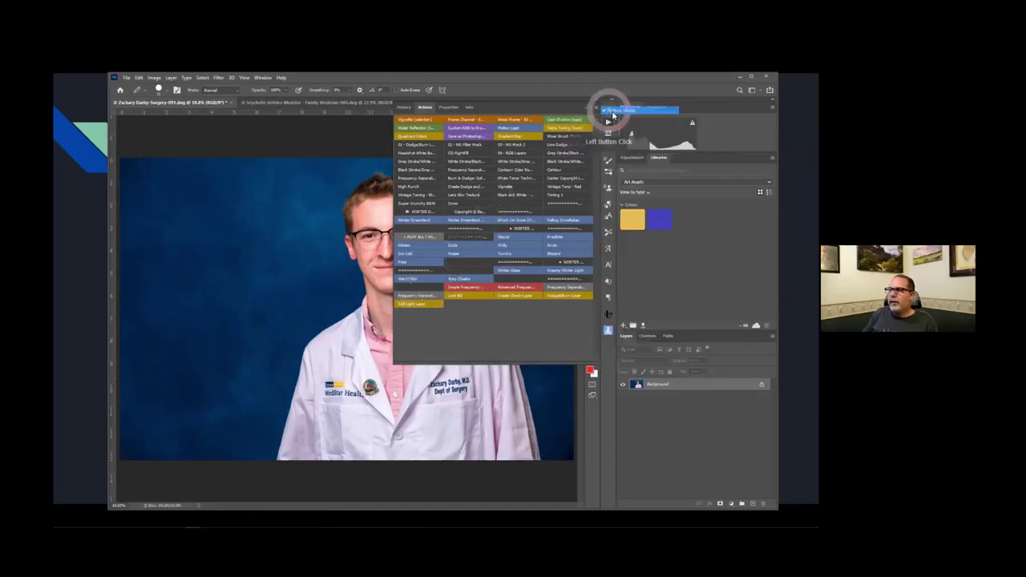
Step: Run the Frequency Separation 8Bit action on the portrait, and move its Gaussian Blur dialog off the face
{"action": "left_click", "coordinate": [475, 316]}
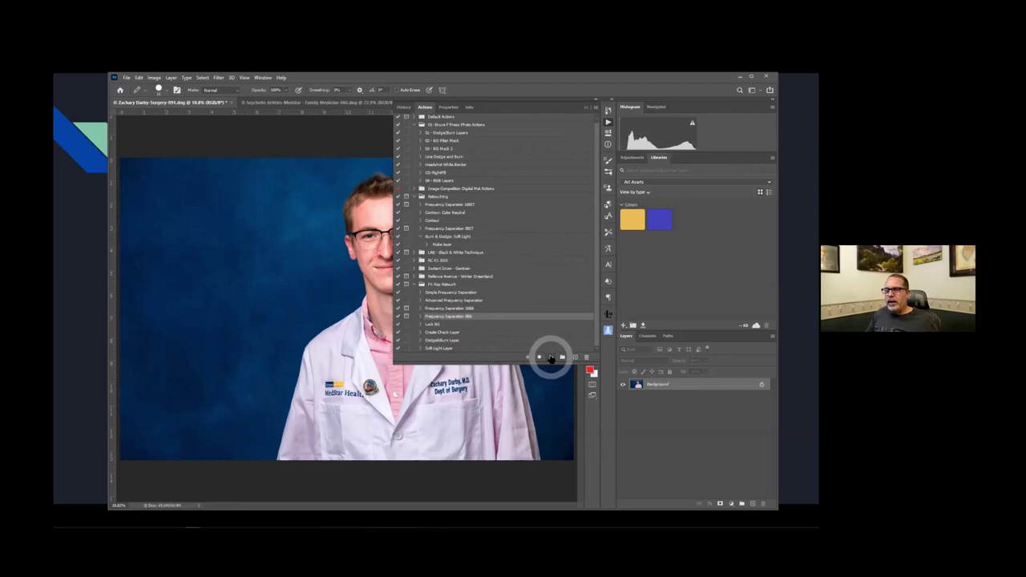
{"action": "left_click", "coordinate": [592, 101]}
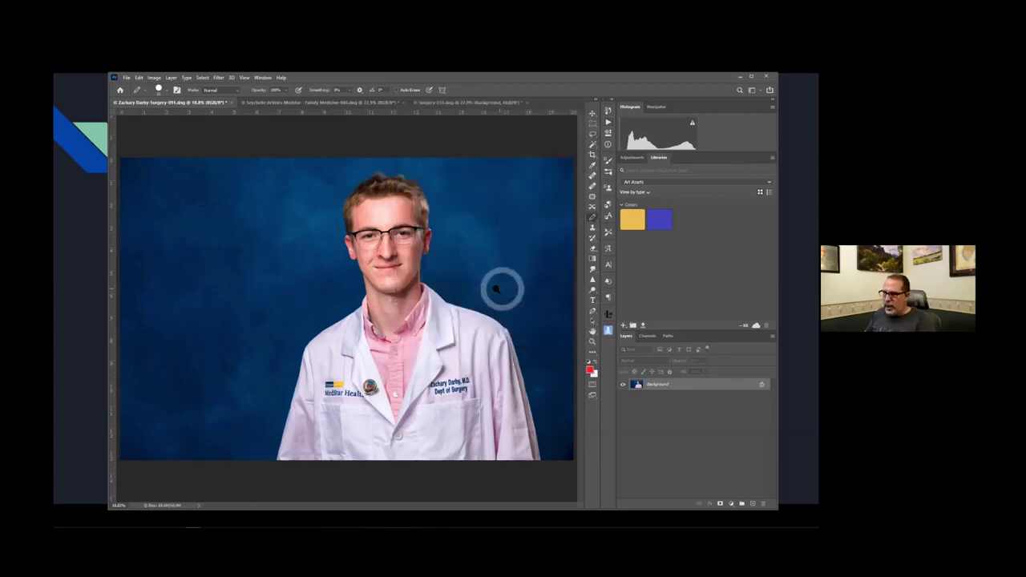
{"action": "left_click_drag", "start_coordinate": [432, 261], "coordinate": [414, 350]}
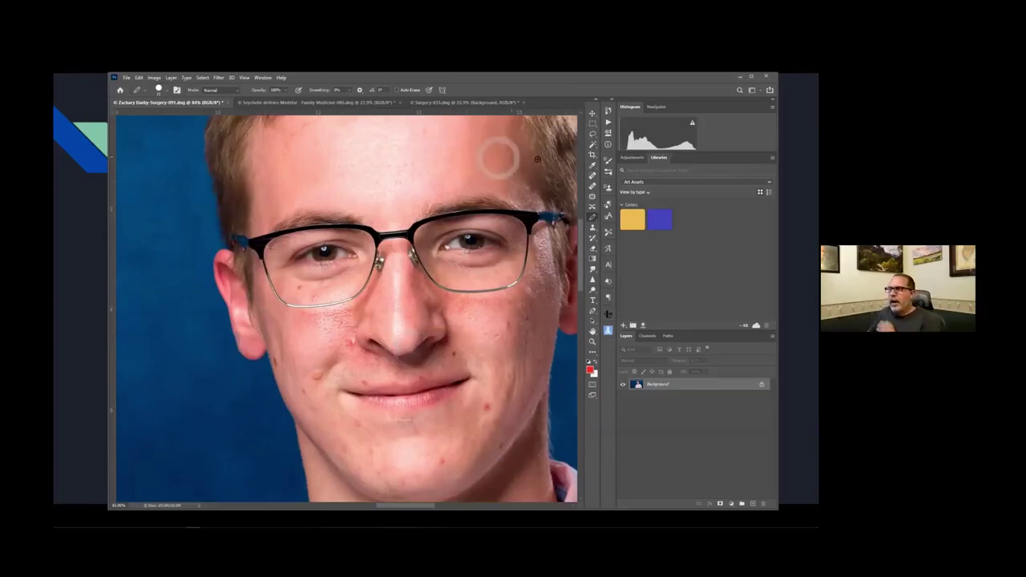
{"action": "left_click", "coordinate": [607, 123]}
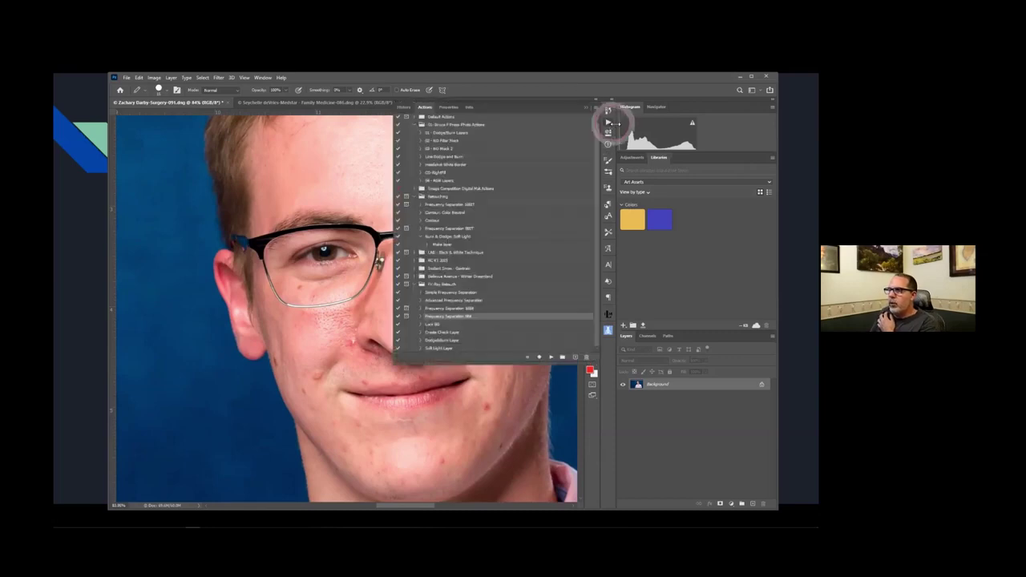
{"action": "left_click", "coordinate": [551, 356]}
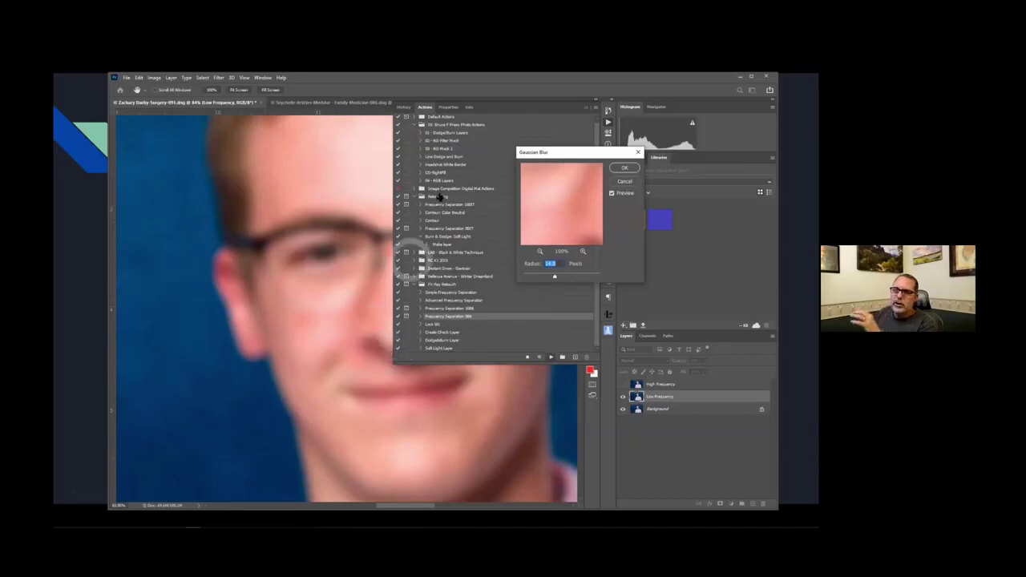
{"action": "left_click", "coordinate": [586, 110]}
{"action": "left_click_drag", "start_coordinate": [574, 160], "coordinate": [611, 140]}
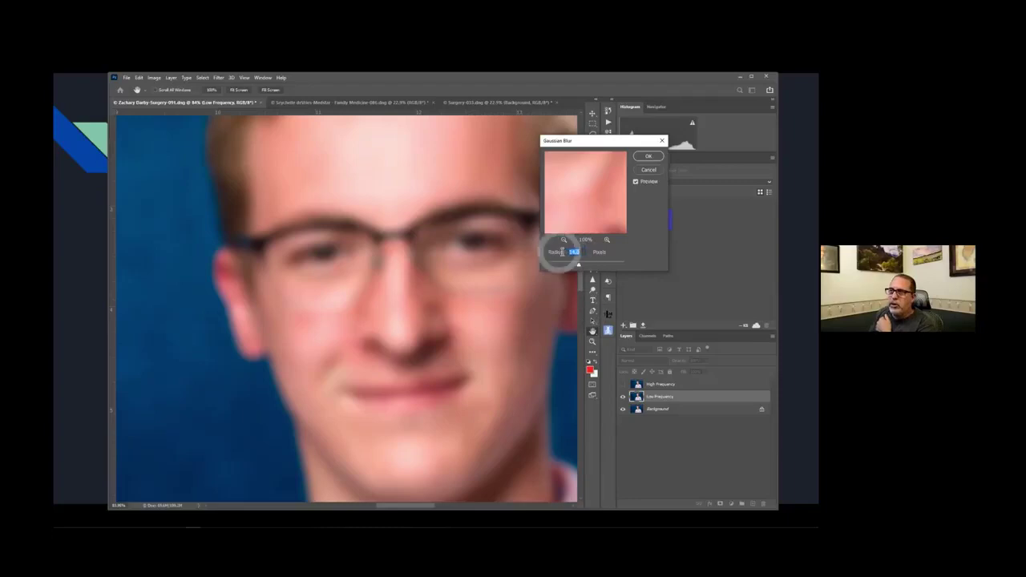
Step: Lower the Gaussian Blur radius to about 5.4 pixels and preview the forehead skin
{"action": "mouse_move", "coordinate": [578, 265]}
{"action": "left_mouse_down"}
{"action": "mouse_move", "coordinate": [558, 265]}
{"action": "mouse_move", "coordinate": [566, 268]}
{"action": "left_mouse_up"}
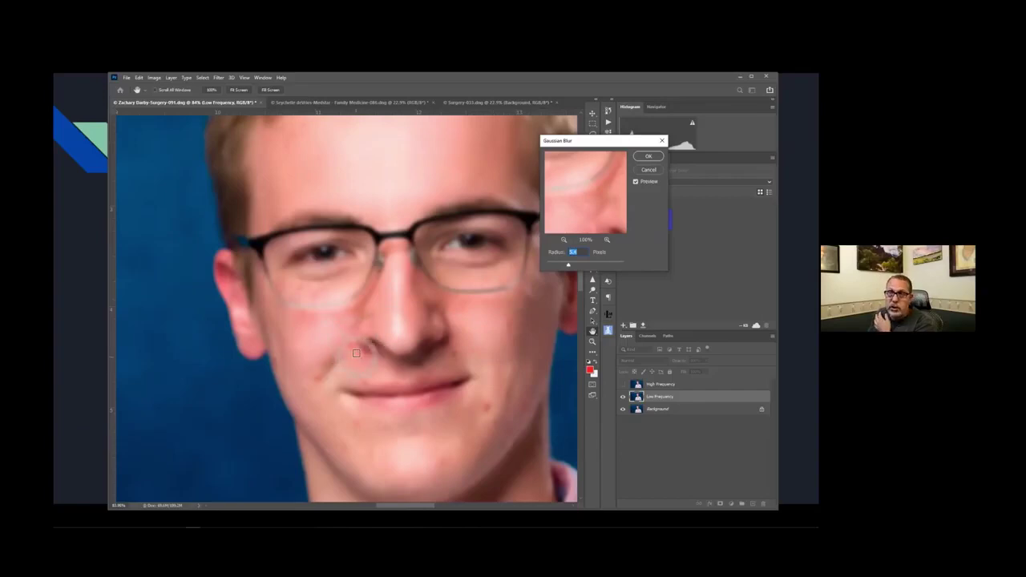
{"action": "left_click", "coordinate": [491, 411]}
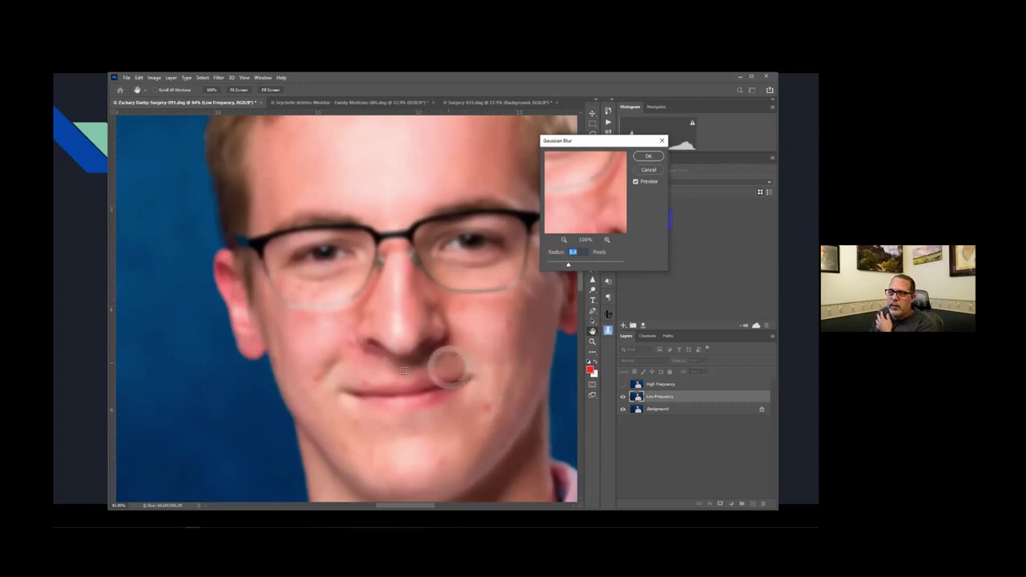
{"action": "left_click", "coordinate": [570, 255]}
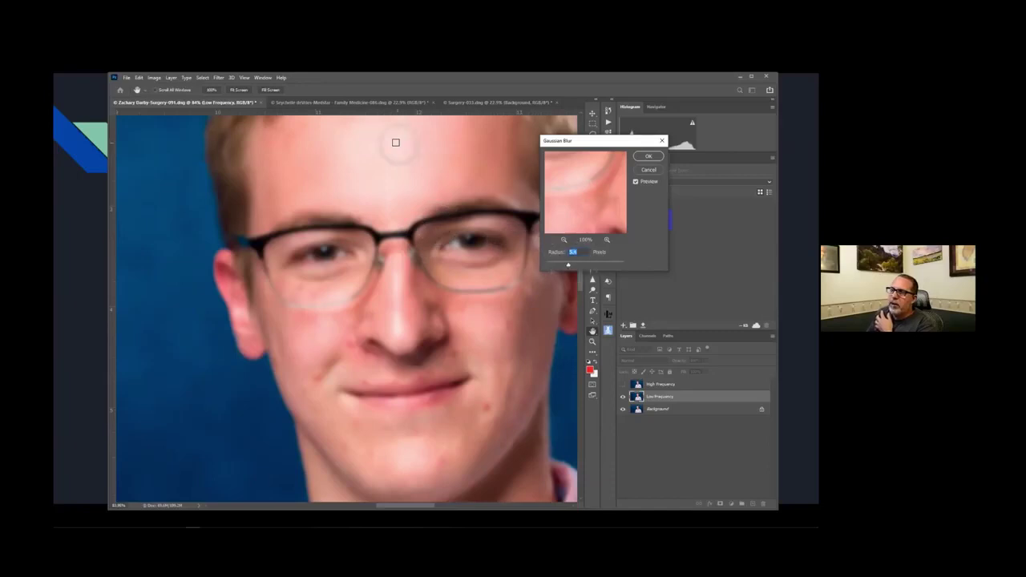
{"action": "left_click", "coordinate": [344, 173]}
Step: Try Gaussian Blur radii from about 2.5 to 4.6 pixels while checking the skin texture on the forehead
{"action": "left_click", "coordinate": [561, 268]}
{"action": "left_click_drag", "start_coordinate": [561, 269], "coordinate": [556, 268]}
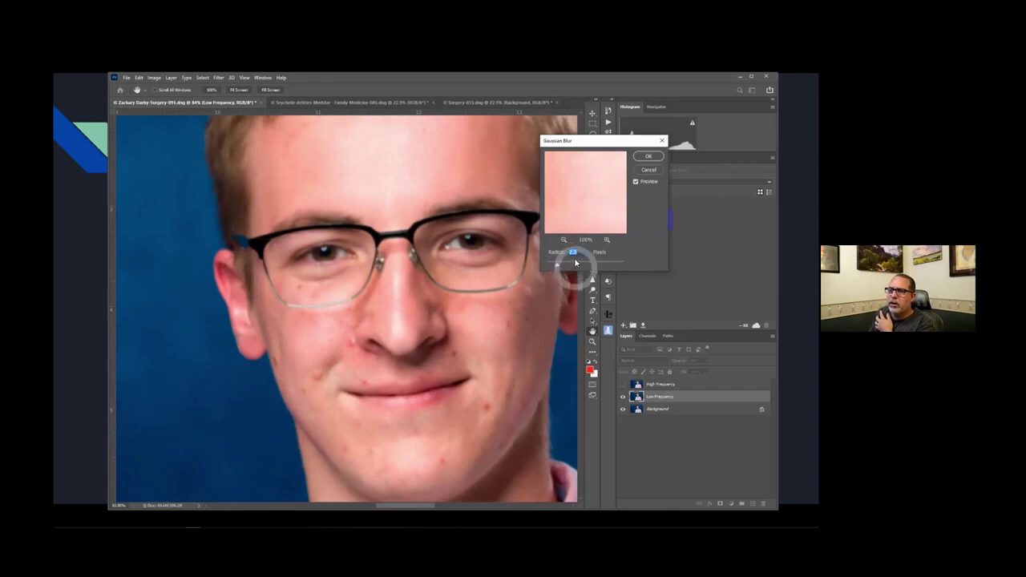
{"action": "left_click_drag", "start_coordinate": [558, 267], "coordinate": [559, 267]}
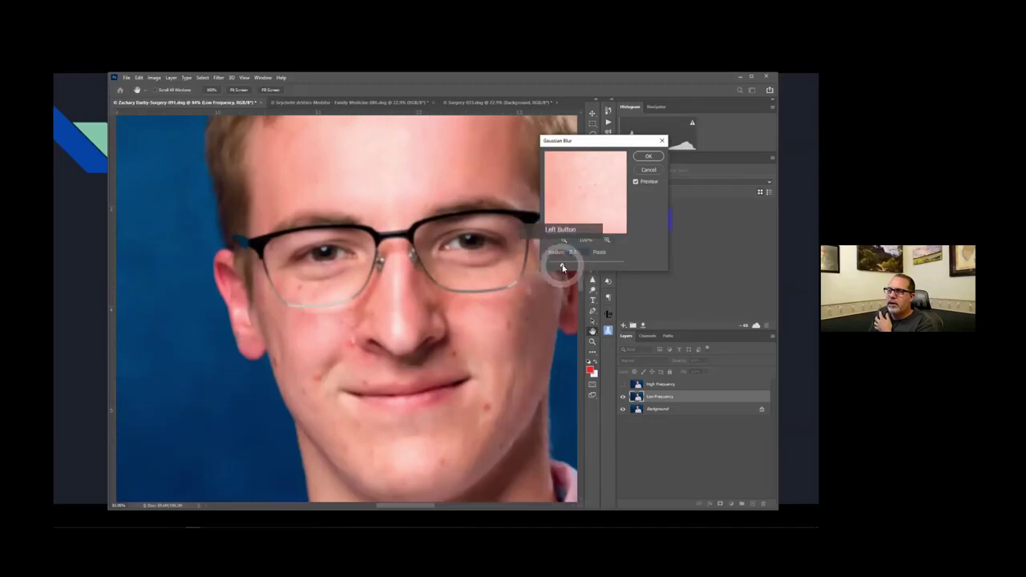
{"action": "left_click_drag", "start_coordinate": [562, 267], "coordinate": [562, 268]}
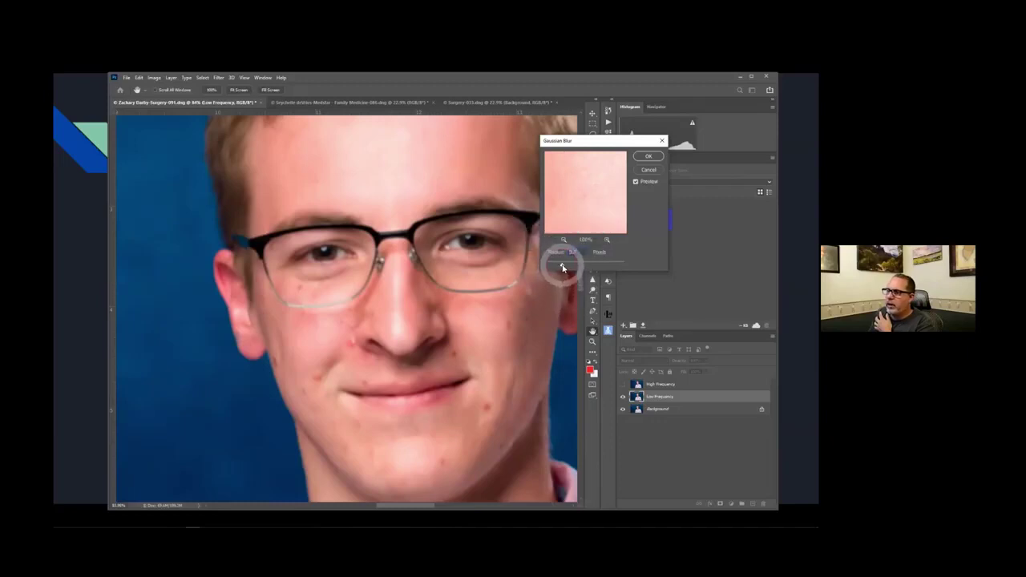
{"action": "left_click_drag", "start_coordinate": [572, 274], "coordinate": [565, 267]}
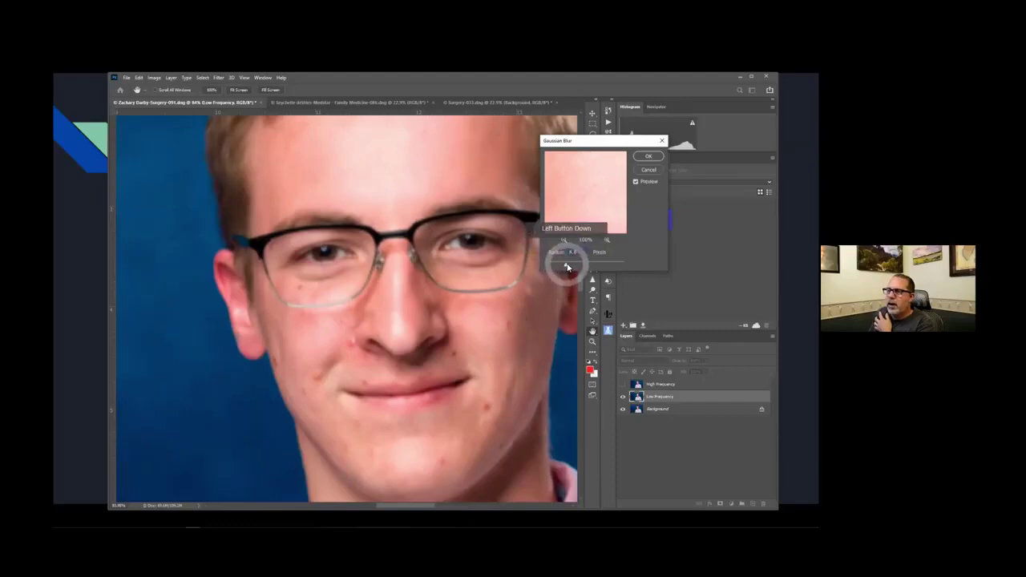
{"action": "left_click_drag", "start_coordinate": [568, 268], "coordinate": [567, 268]}
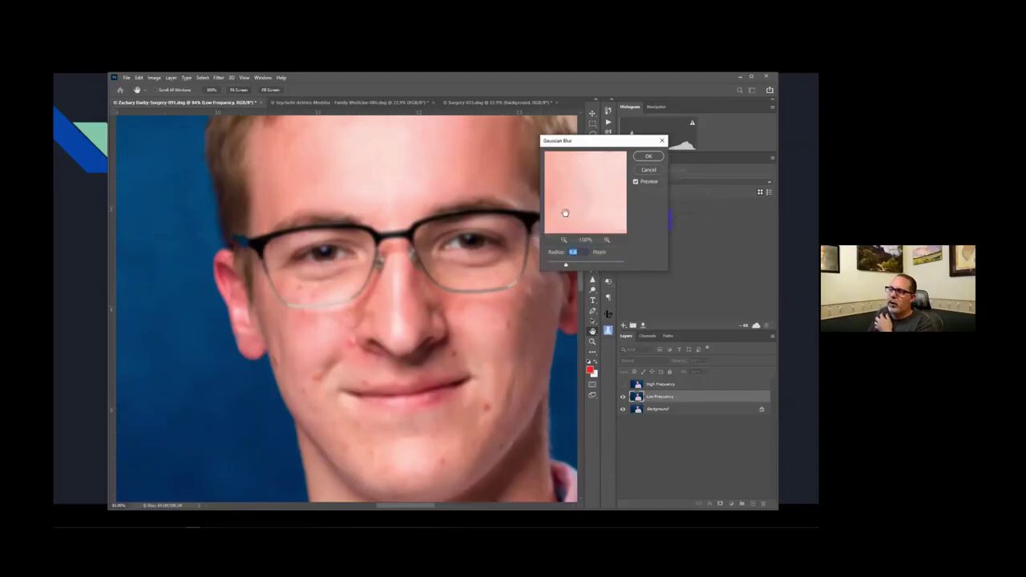
Step: Set the Gaussian Blur radius to 5 pixels and check the blurred skin in the preview
{"action": "left_click", "coordinate": [571, 252]}
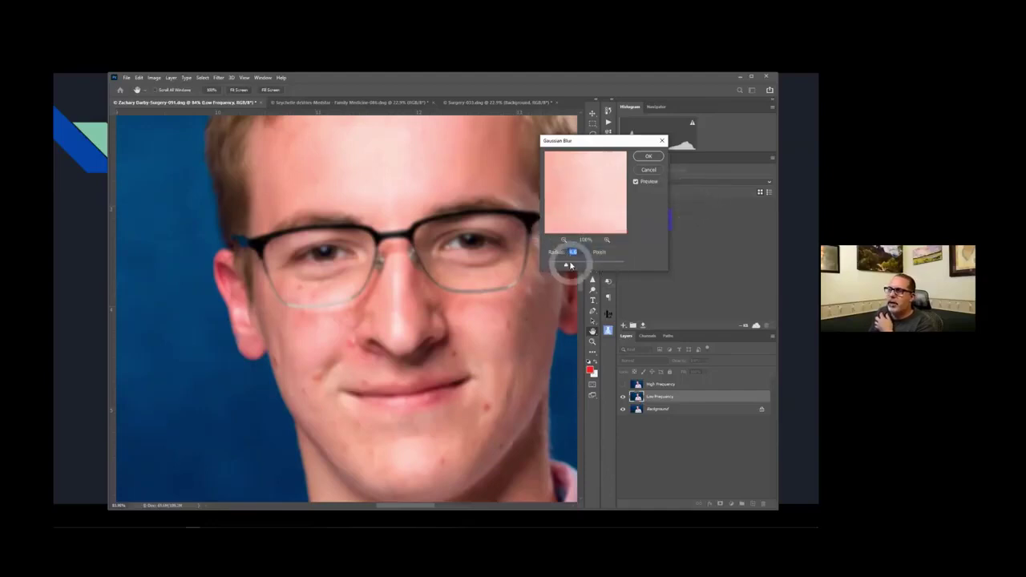
{"action": "left_click", "coordinate": [581, 252]}
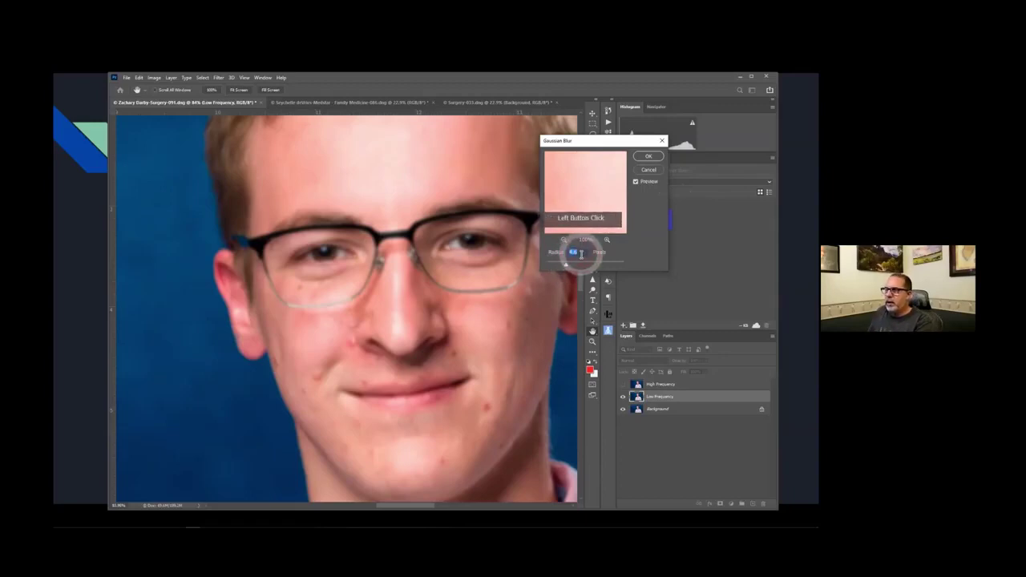
{"action": "type", "text": "5"}
{"action": "left_click", "coordinate": [633, 253]}
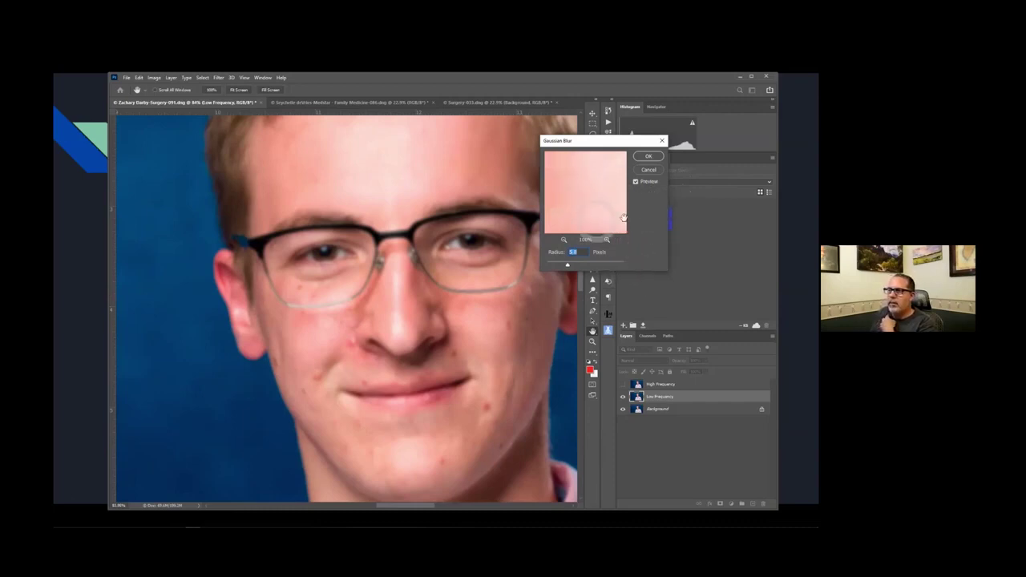
{"action": "left_click", "coordinate": [578, 227]}
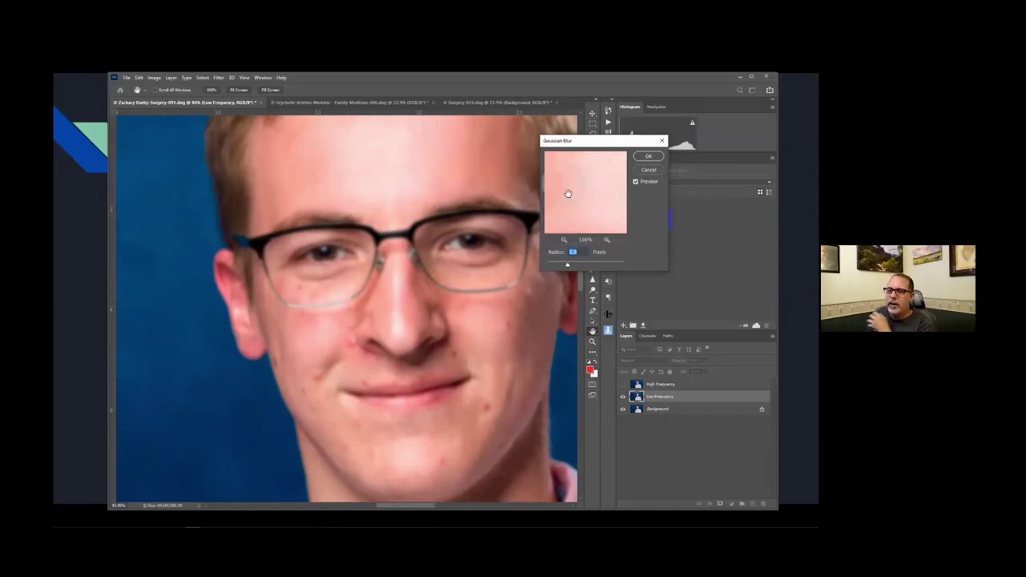
{"action": "left_click", "coordinate": [643, 160]}
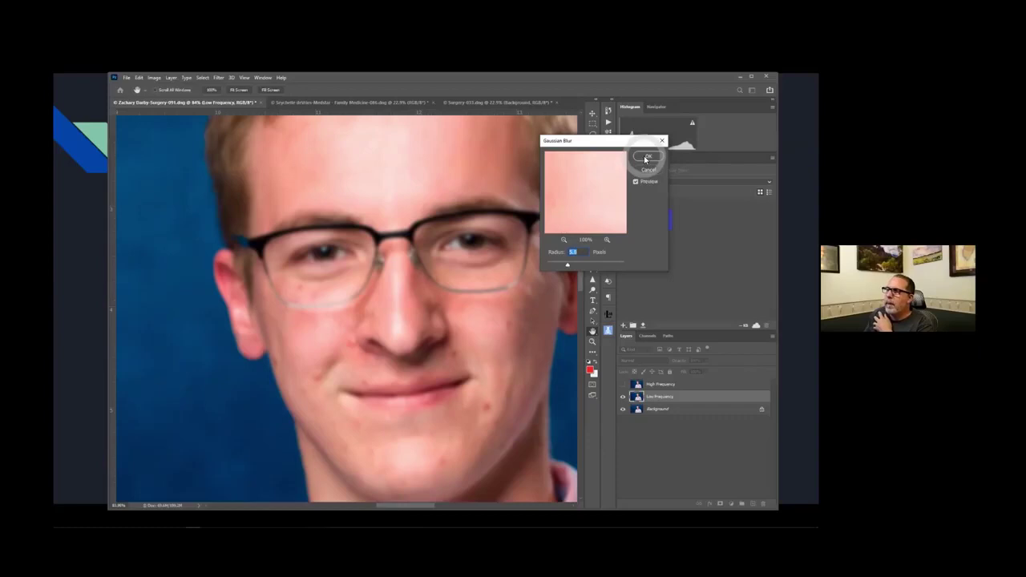
{"action": "left_click", "coordinate": [484, 409]}
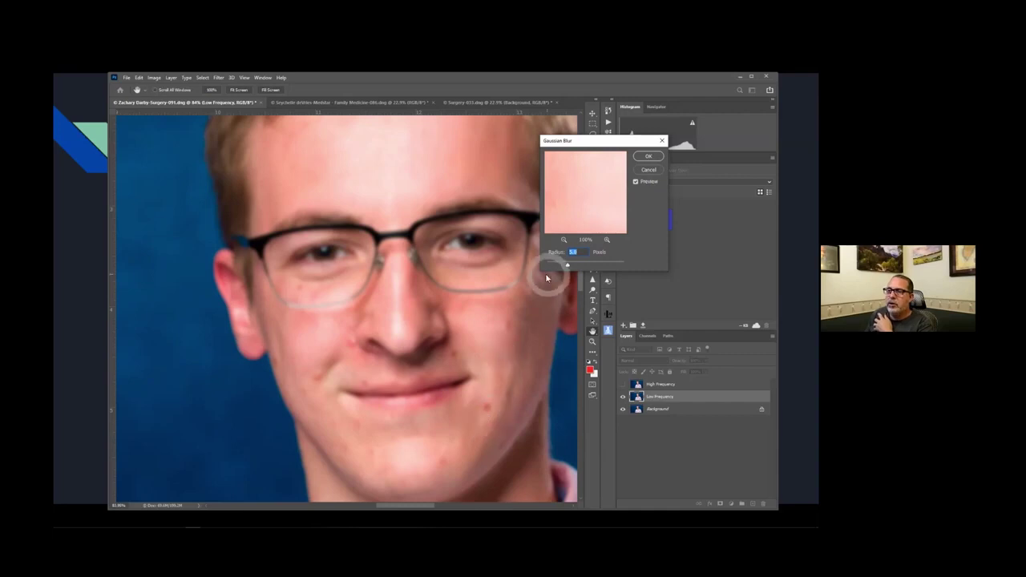
Step: Try a stronger Gaussian Blur, bring the radius back to about 5 pixels, and apply it to the Low Frequency layer
{"action": "left_click_drag", "start_coordinate": [567, 267], "coordinate": [571, 265]}
{"action": "left_click", "coordinate": [572, 266]}
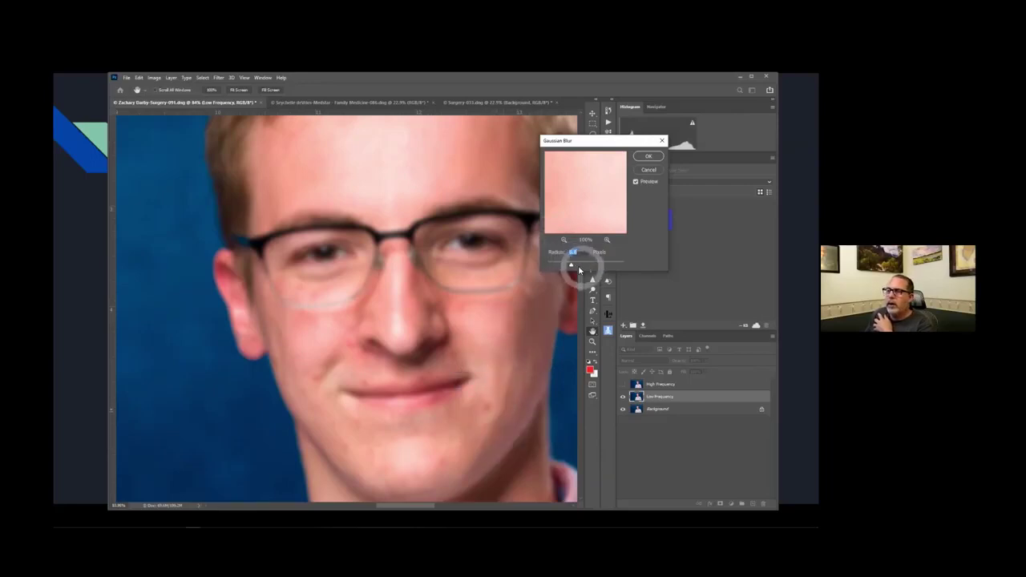
{"action": "left_click", "coordinate": [572, 267]}
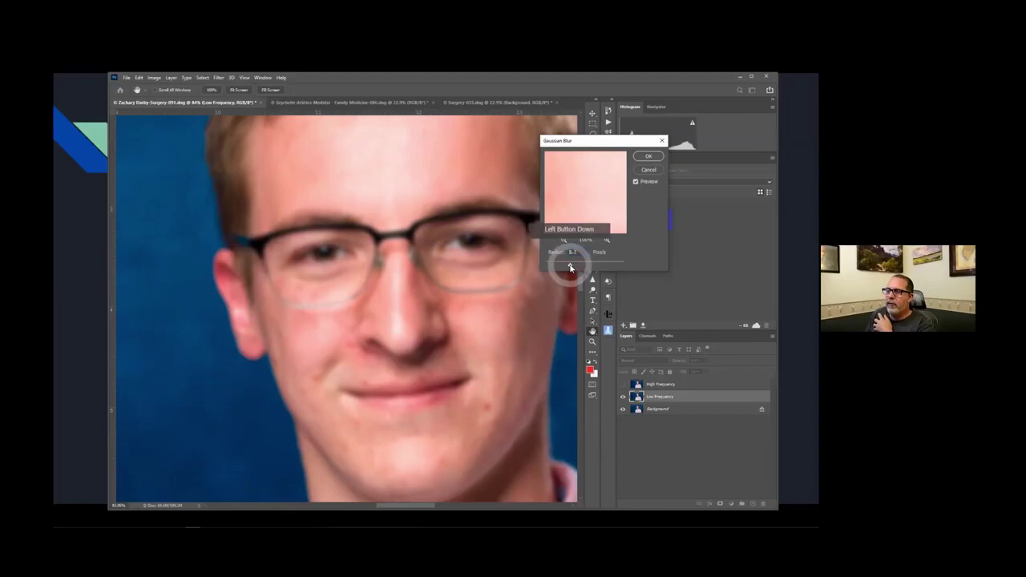
{"action": "left_click_drag", "start_coordinate": [569, 267], "coordinate": [568, 266]}
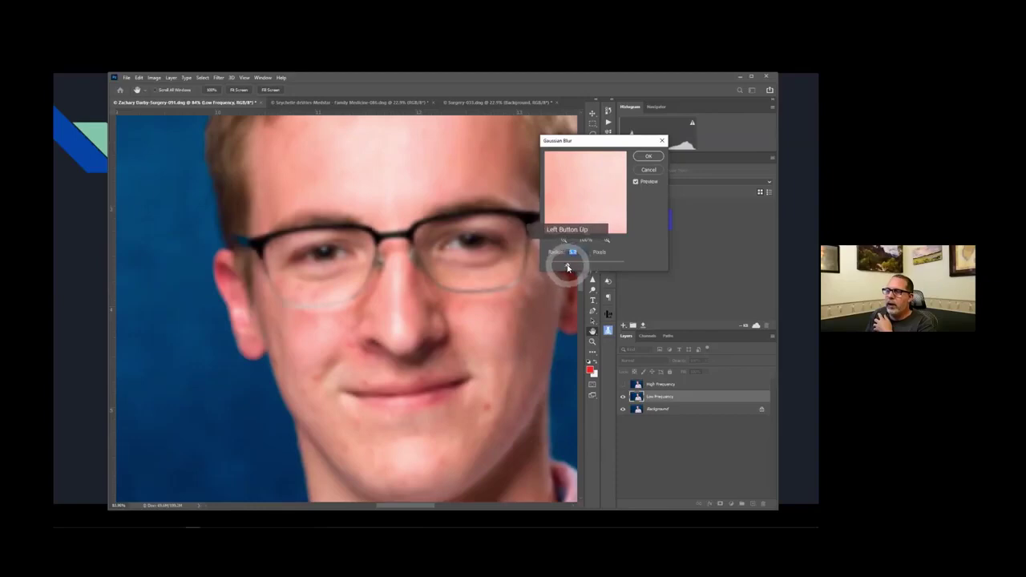
{"action": "left_click", "coordinate": [646, 158]}
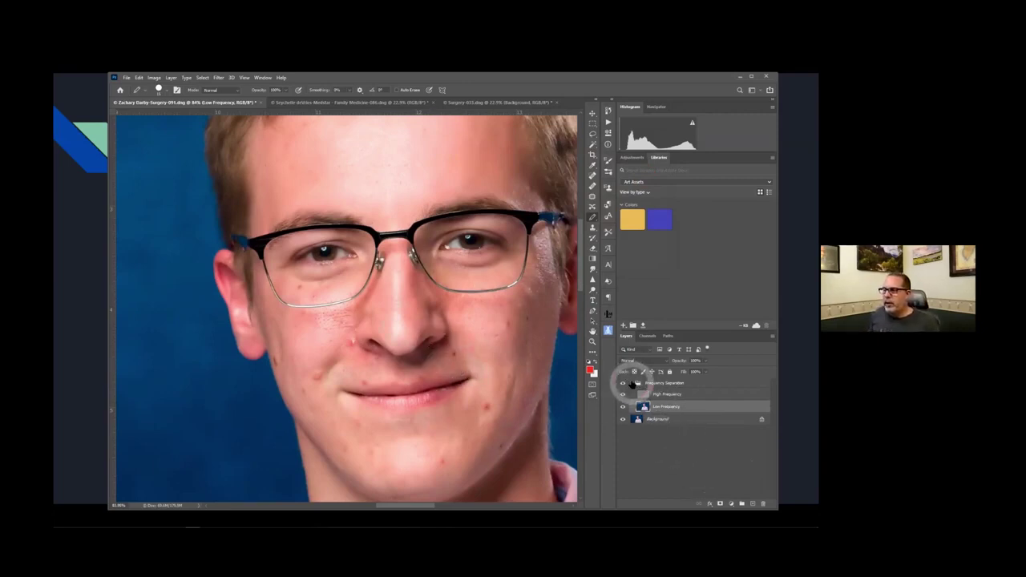
Step: Hide the Background layer and view the High Frequency and Low Frequency layers separately in the Frequency Separation group
{"action": "left_click_drag", "start_coordinate": [630, 384], "coordinate": [646, 407]}
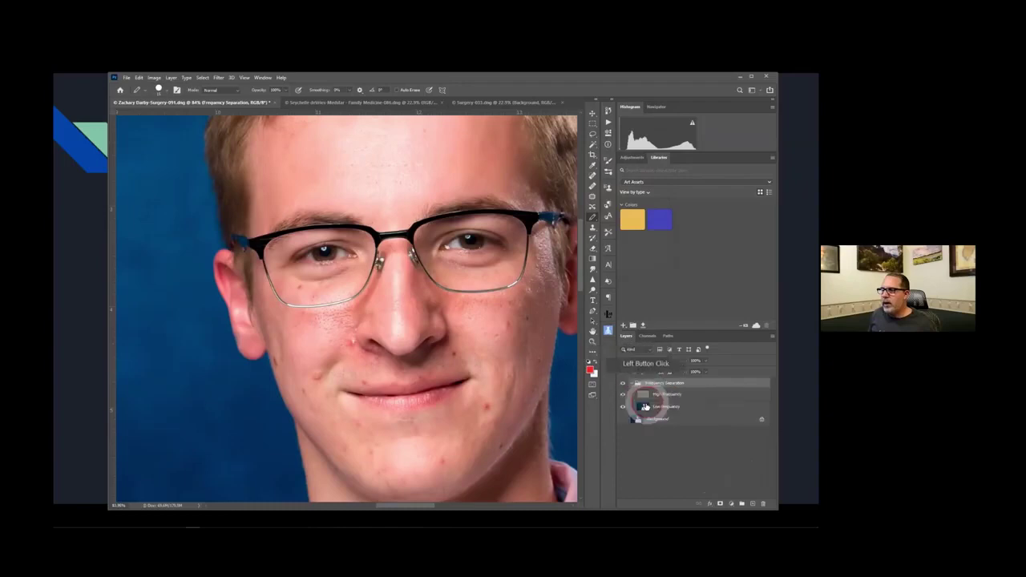
{"action": "left_click", "coordinate": [646, 407]}
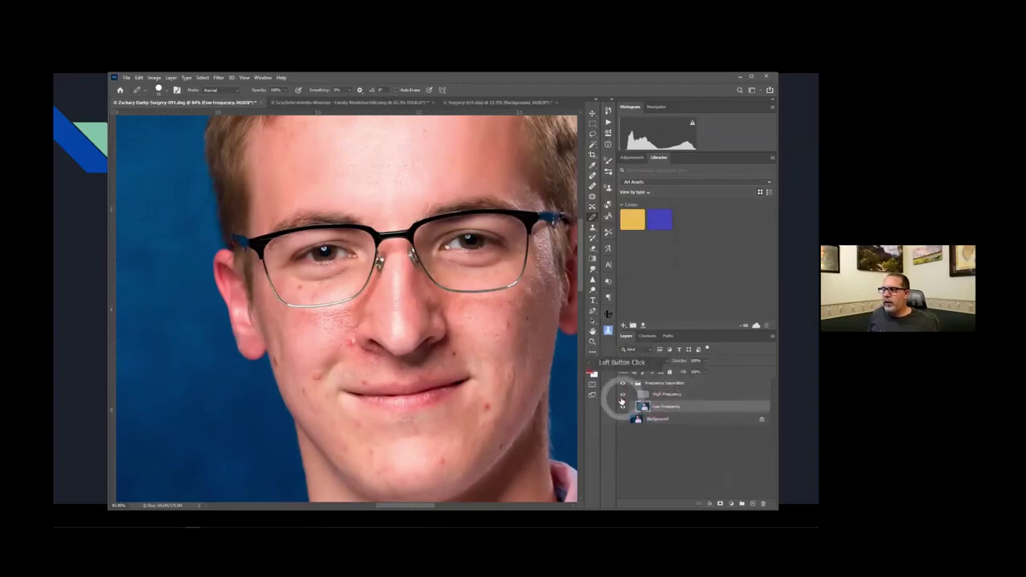
{"action": "double_click", "coordinate": [624, 405]}
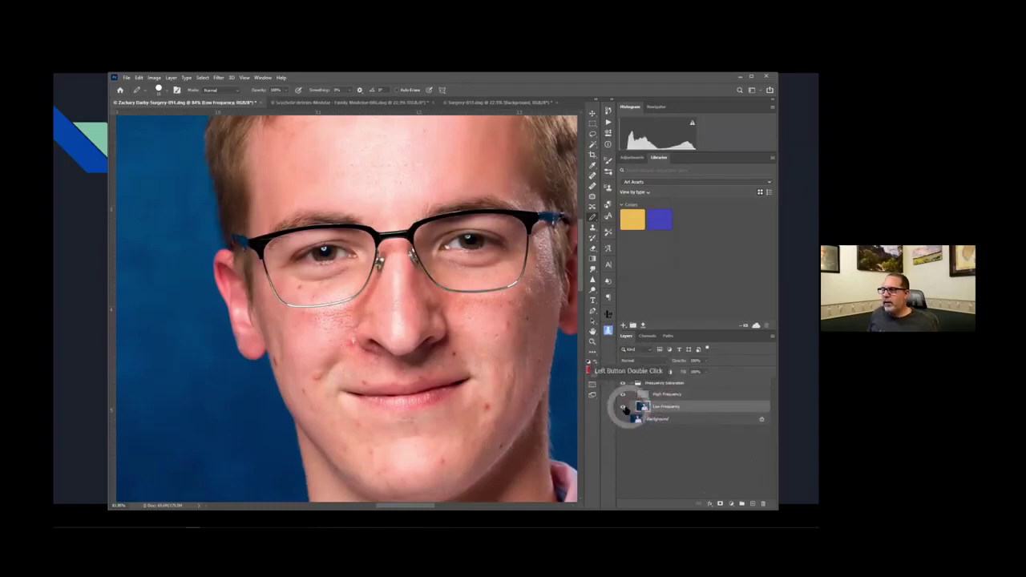
{"action": "left_click", "coordinate": [623, 400]}
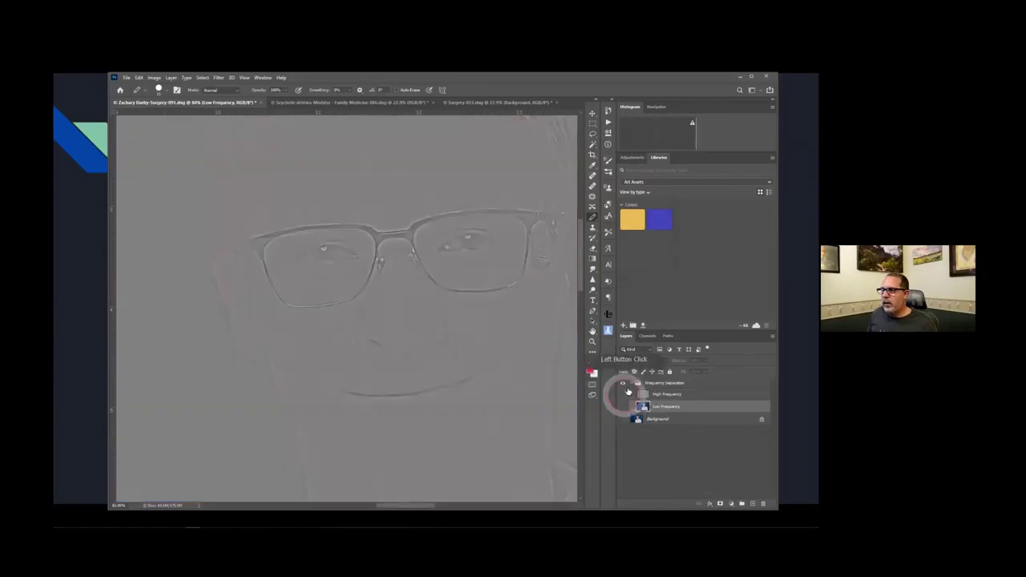
{"action": "left_click", "coordinate": [624, 394]}
{"action": "left_click", "coordinate": [623, 406]}
{"action": "left_click", "coordinate": [688, 476]}
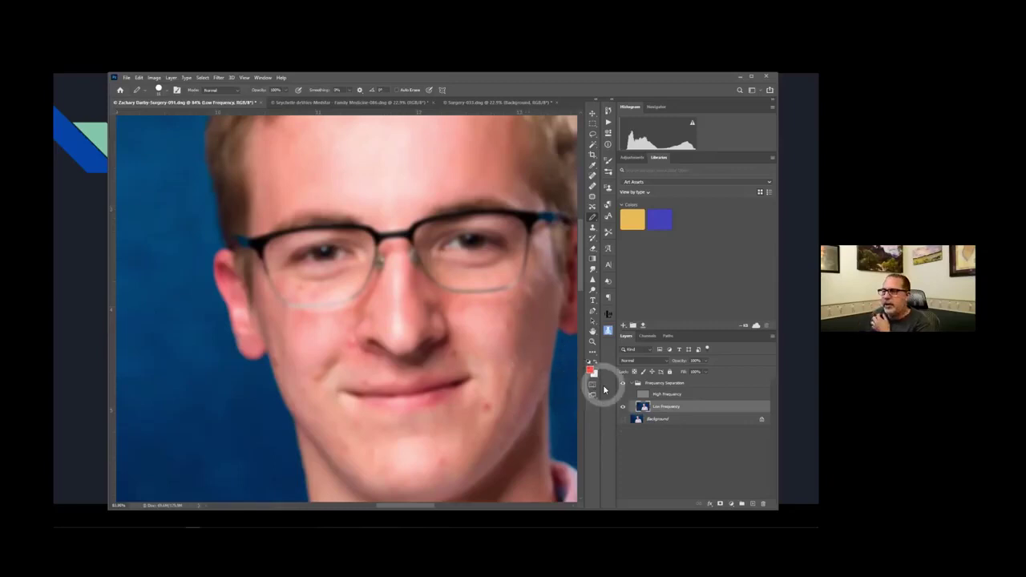
Step: View the High Frequency texture alone and combined with the Low Frequency layer, leaving both shown and Low Frequency selected
{"action": "left_click", "coordinate": [622, 409]}
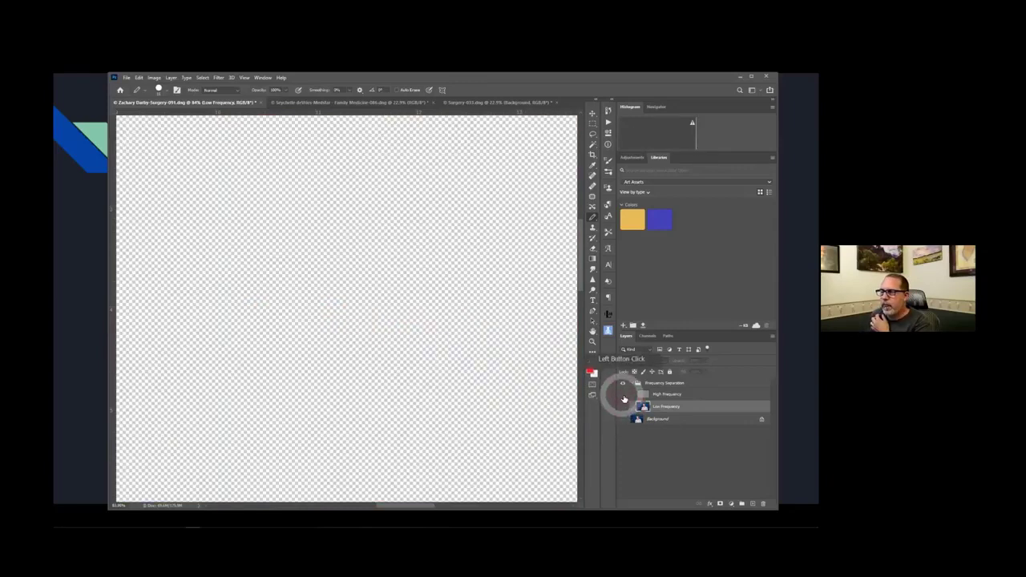
{"action": "left_click", "coordinate": [623, 394]}
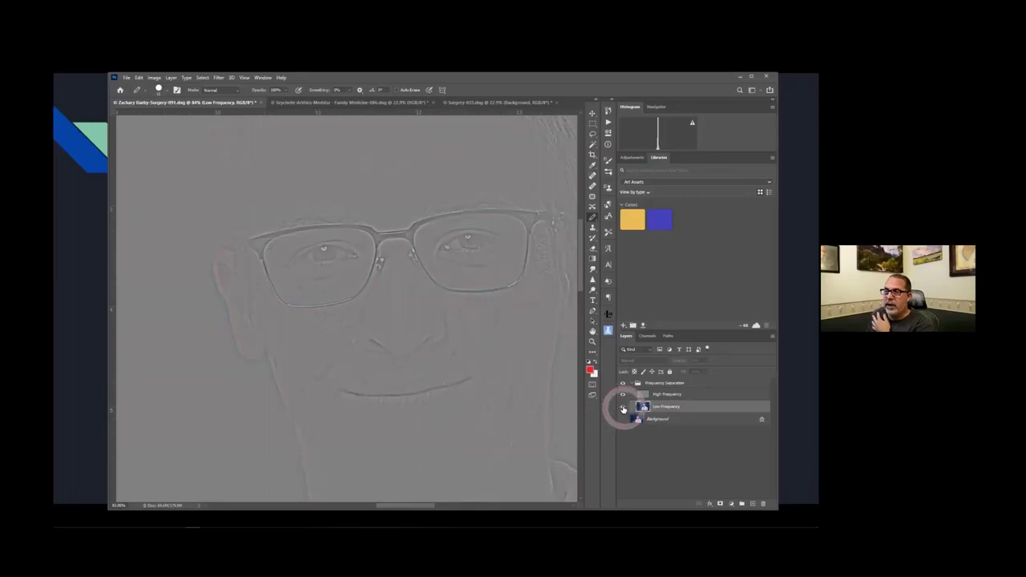
{"action": "left_click", "coordinate": [623, 407]}
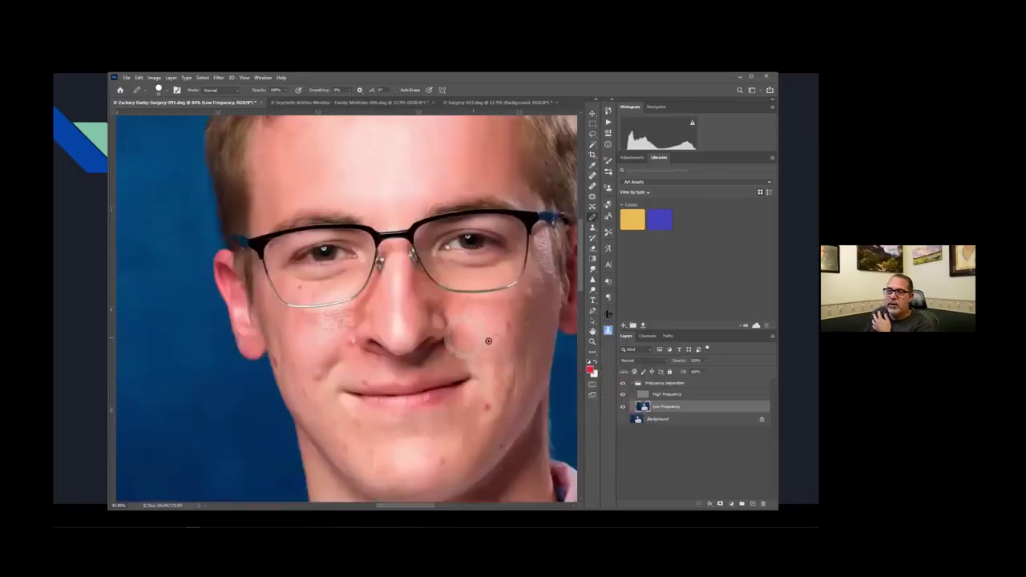
{"action": "left_click", "coordinate": [623, 406]}
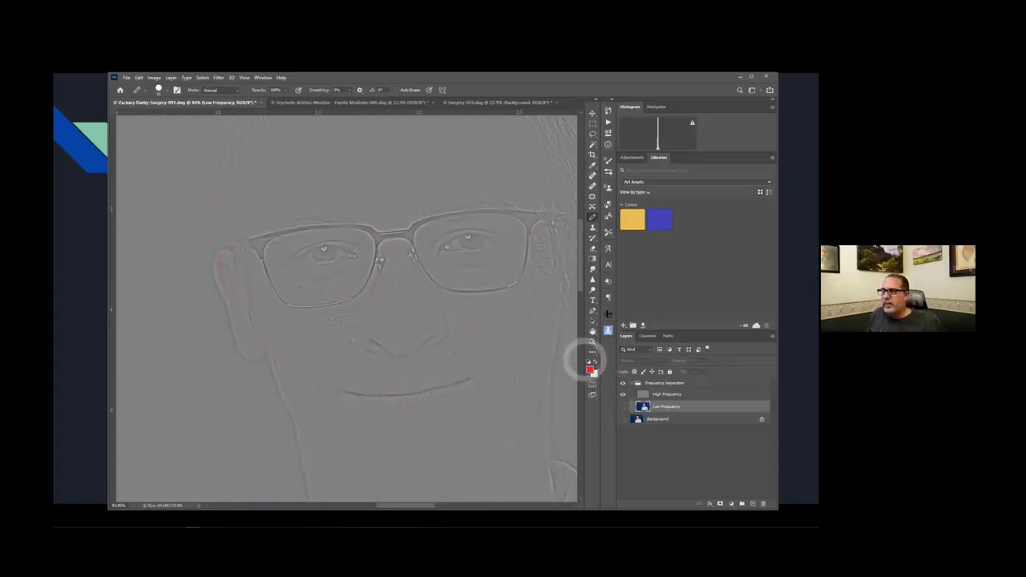
{"action": "left_click", "coordinate": [623, 406]}
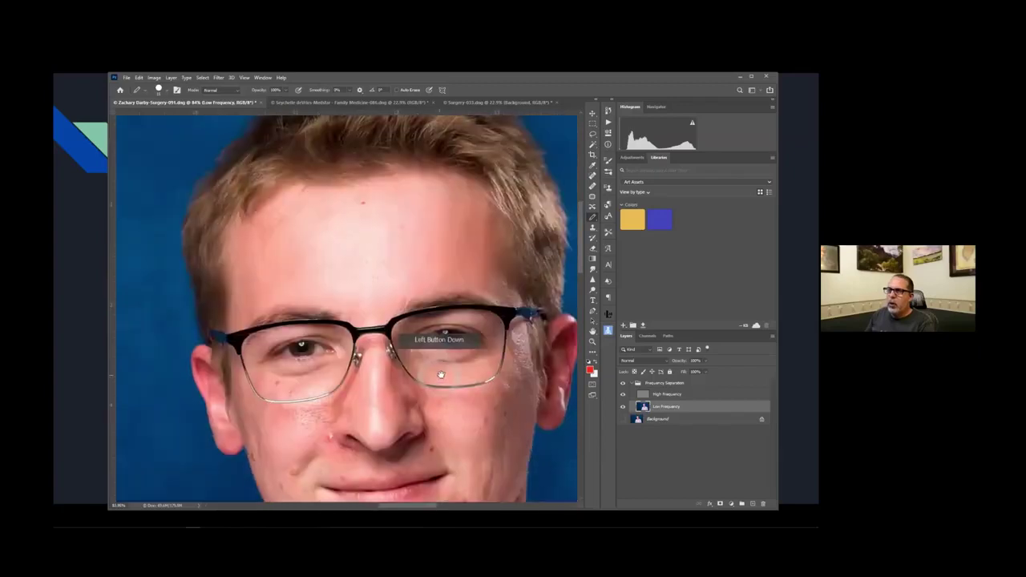
{"action": "left_click", "coordinate": [644, 406]}
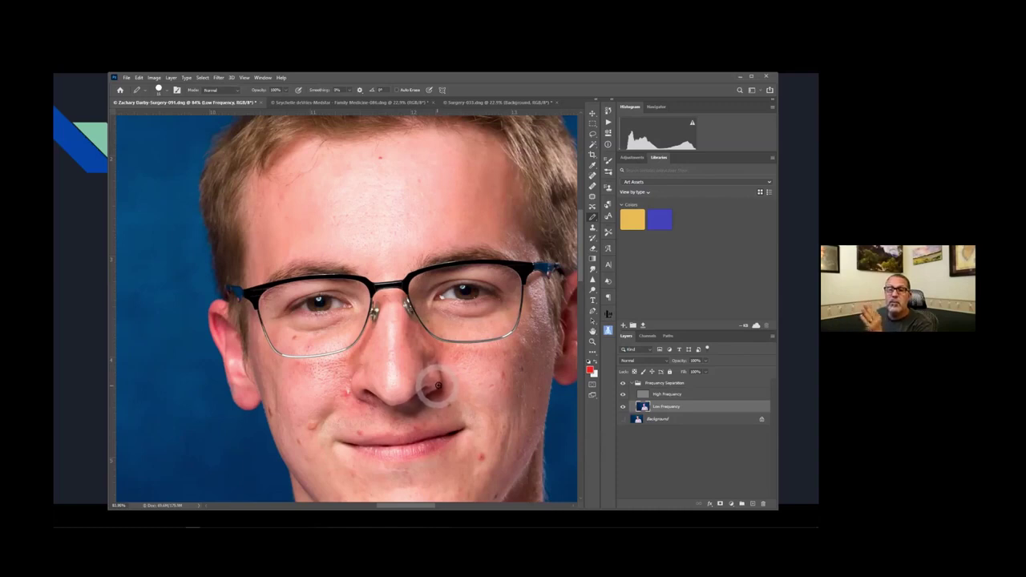
Step: Lasso the shiny forehead area above the eyebrow and beside the hairline on the Low Frequency layer
{"action": "left_click", "coordinate": [438, 386]}
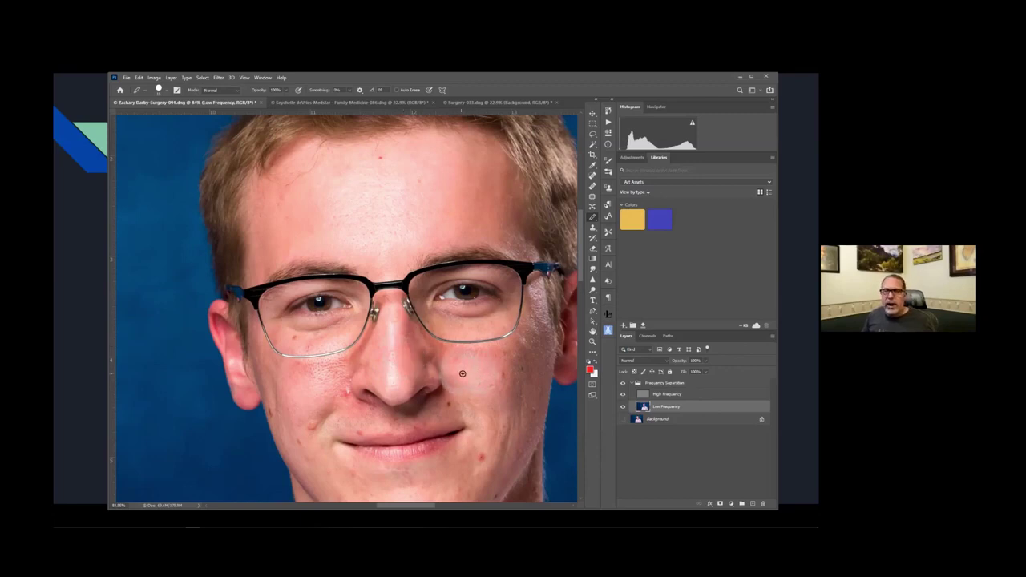
{"action": "mouse_move", "coordinate": [465, 371]}
{"action": "left_mouse_down"}
{"action": "mouse_move", "coordinate": [427, 344]}
{"action": "mouse_move", "coordinate": [476, 371]}
{"action": "mouse_move", "coordinate": [460, 366]}
{"action": "mouse_move", "coordinate": [463, 356]}
{"action": "left_mouse_up"}
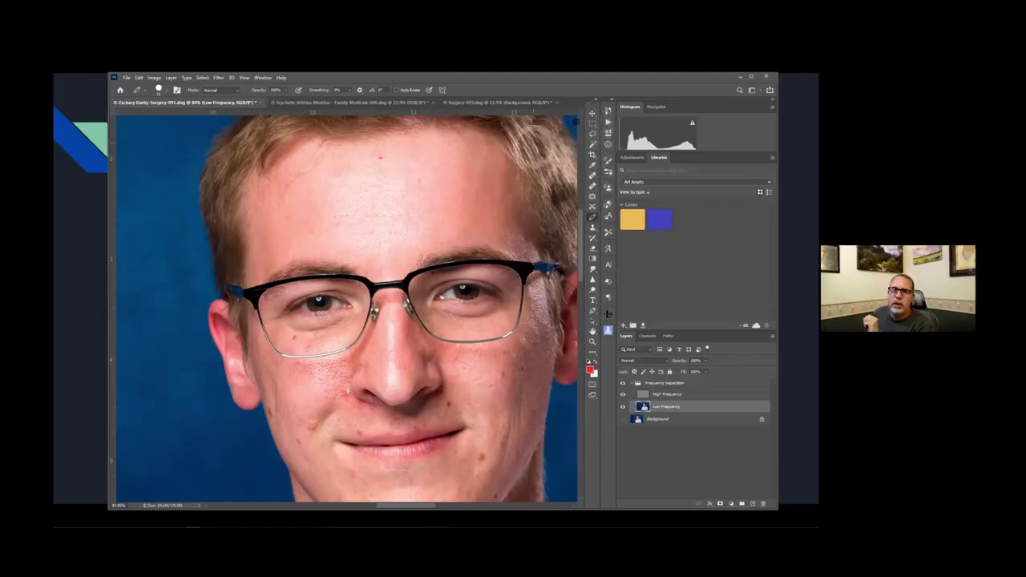
{"action": "left_click", "coordinate": [593, 133]}
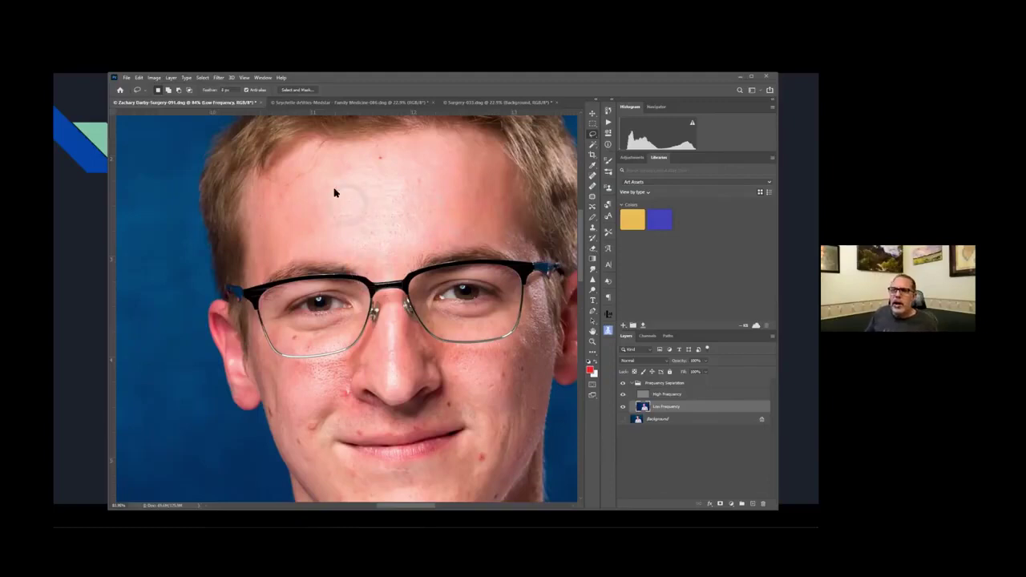
{"action": "mouse_move", "coordinate": [364, 162]}
{"action": "left_mouse_down"}
{"action": "mouse_move", "coordinate": [297, 170]}
{"action": "mouse_move", "coordinate": [249, 160]}
{"action": "mouse_move", "coordinate": [385, 228]}
{"action": "left_mouse_up"}
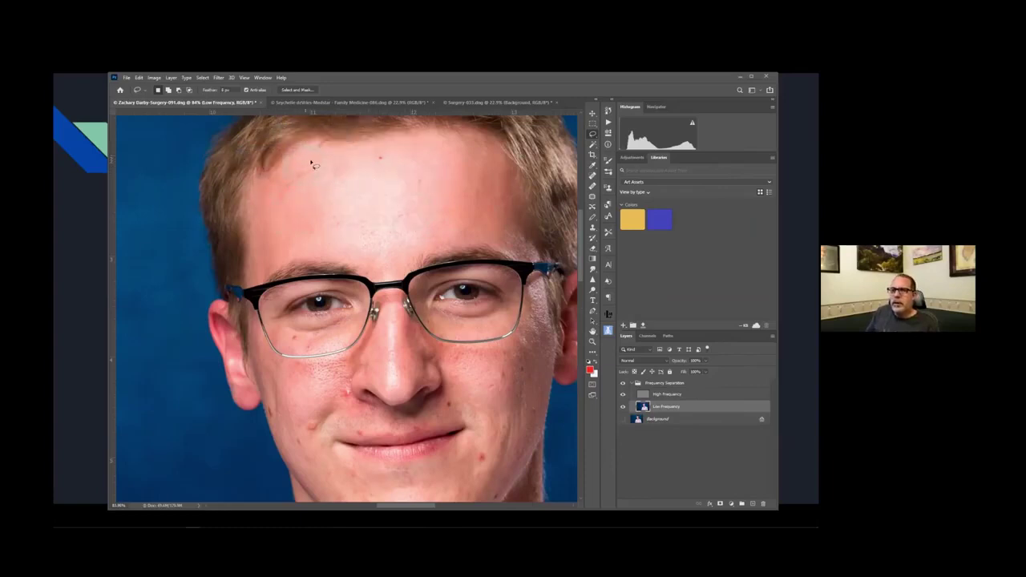
{"action": "mouse_move", "coordinate": [327, 154]}
{"action": "left_mouse_down"}
{"action": "mouse_move", "coordinate": [273, 183]}
{"action": "mouse_move", "coordinate": [268, 239]}
{"action": "mouse_move", "coordinate": [369, 253]}
{"action": "mouse_move", "coordinate": [399, 235]}
{"action": "mouse_move", "coordinate": [419, 201]}
{"action": "mouse_move", "coordinate": [418, 173]}
{"action": "mouse_move", "coordinate": [368, 151]}
{"action": "mouse_move", "coordinate": [289, 157]}
{"action": "left_mouse_up"}
{"action": "left_click", "coordinate": [373, 161]}
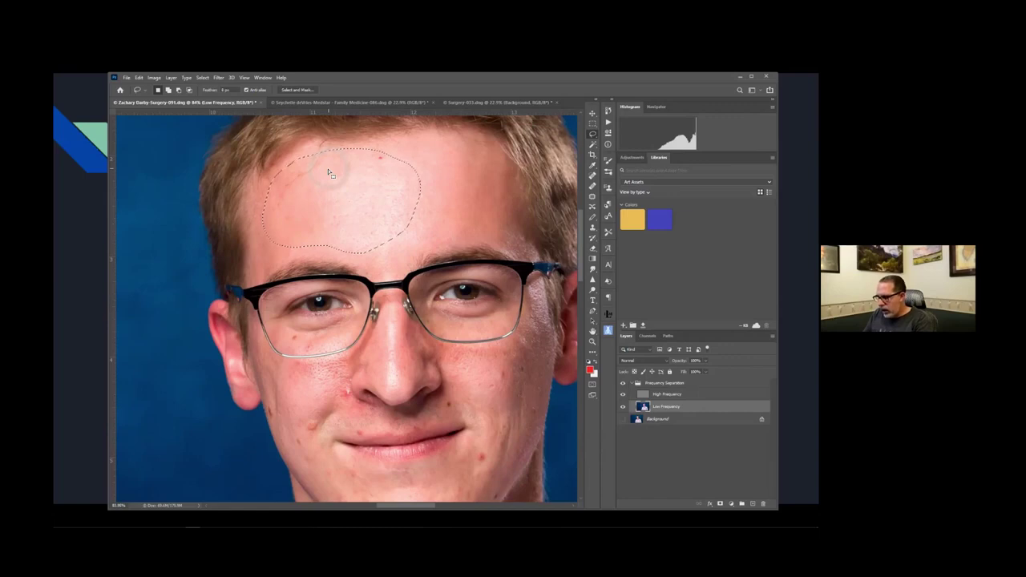
Step: Try a Gaussian Blur with a 13.9-pixel radius on the forehead selection and compare it with the preview on and off
{"action": "key", "text": "ctrl+alt+f"}
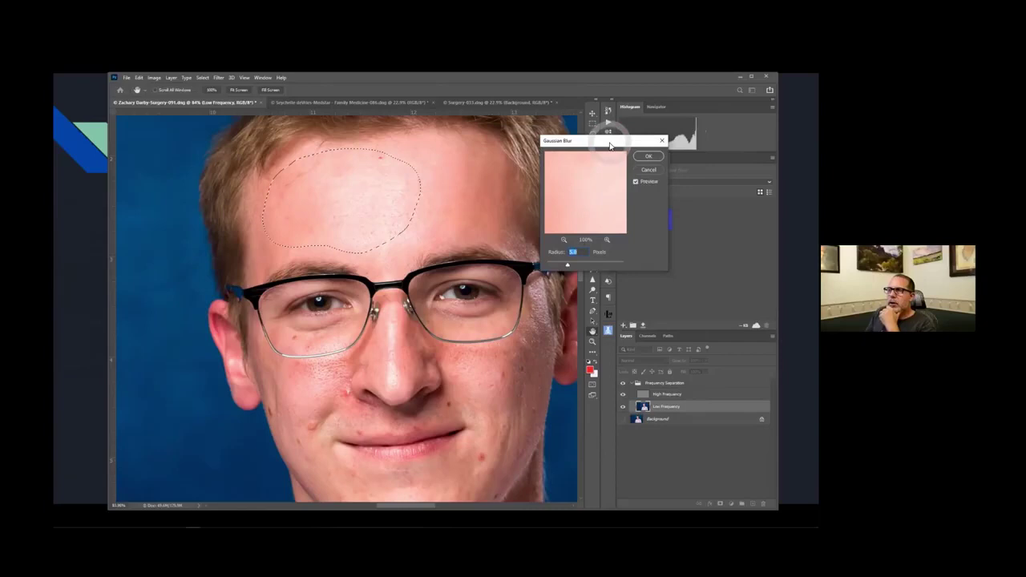
{"action": "left_click_drag", "start_coordinate": [608, 146], "coordinate": [537, 139]}
{"action": "mouse_move", "coordinate": [496, 258]}
{"action": "left_mouse_down"}
{"action": "mouse_move", "coordinate": [481, 261]}
{"action": "mouse_move", "coordinate": [507, 261]}
{"action": "left_mouse_up"}
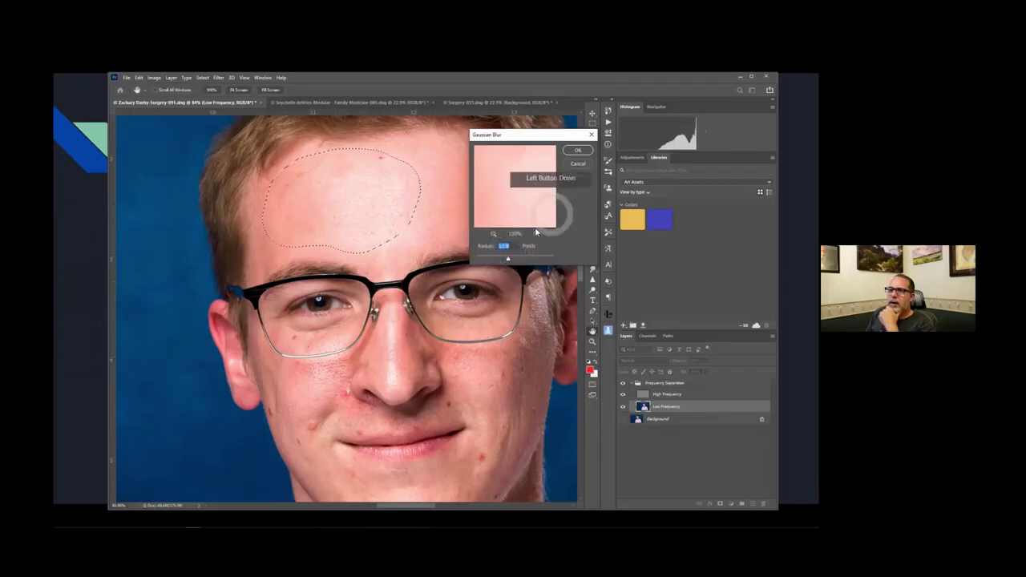
{"action": "left_click", "coordinate": [565, 178]}
{"action": "left_click", "coordinate": [565, 178]}
{"action": "left_click", "coordinate": [565, 176]}
{"action": "left_click", "coordinate": [568, 180]}
{"action": "left_click", "coordinate": [566, 178]}
{"action": "left_click", "coordinate": [565, 178]}
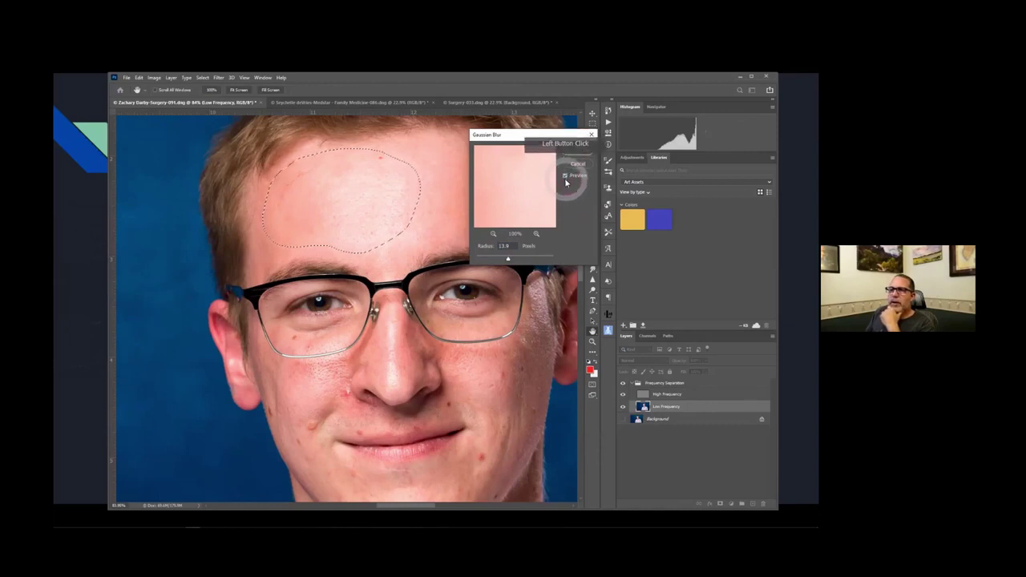
{"action": "left_click", "coordinate": [566, 177]}
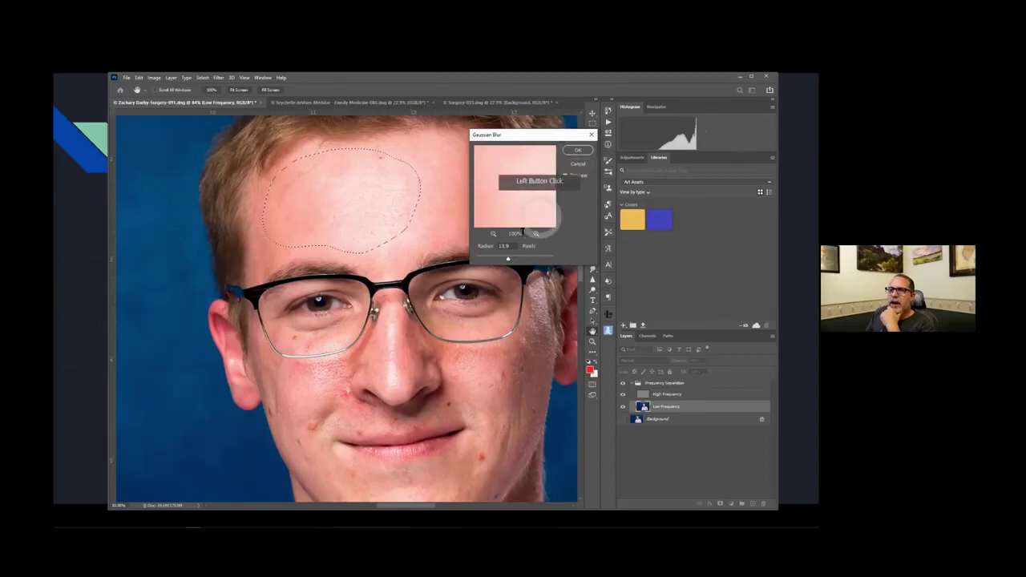
Step: Try a 7.2-pixel Gaussian Blur radius on the forehead, compare the skin with and without the preview, and cancel the filter
{"action": "left_click", "coordinate": [507, 259]}
{"action": "left_click_drag", "start_coordinate": [507, 259], "coordinate": [500, 258]}
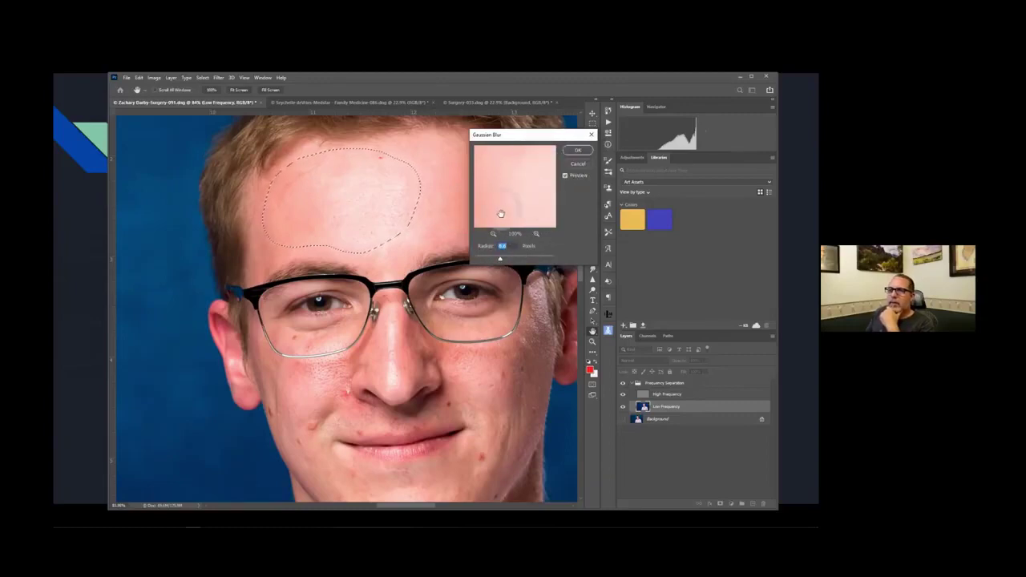
{"action": "left_click", "coordinate": [505, 259]}
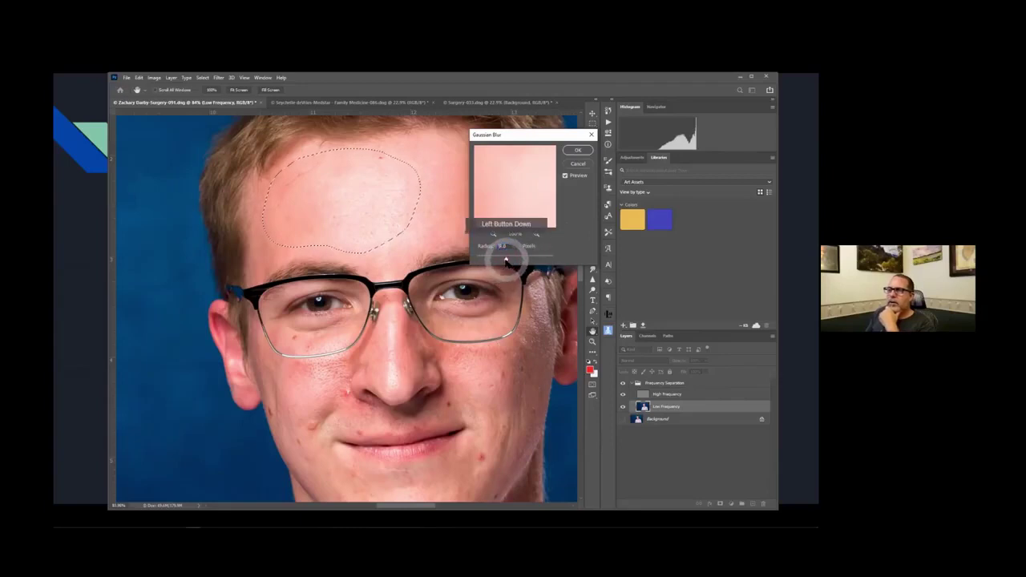
{"action": "mouse_move", "coordinate": [506, 262]}
{"action": "left_mouse_down"}
{"action": "mouse_move", "coordinate": [520, 259]}
{"action": "mouse_move", "coordinate": [492, 261]}
{"action": "mouse_move", "coordinate": [501, 259]}
{"action": "left_mouse_up"}
{"action": "left_click", "coordinate": [297, 238]}
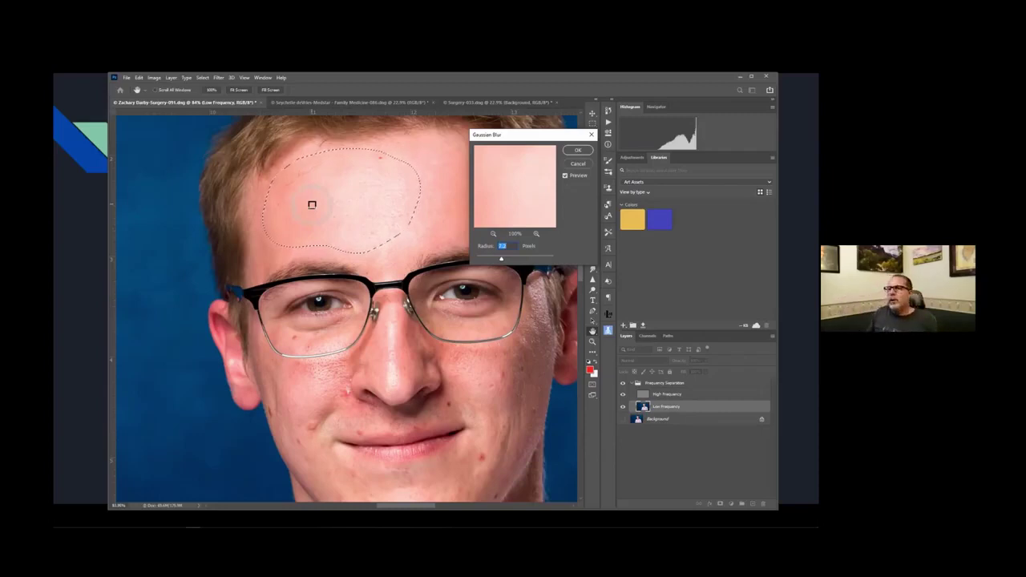
{"action": "left_click", "coordinate": [564, 175]}
{"action": "left_click", "coordinate": [564, 176]}
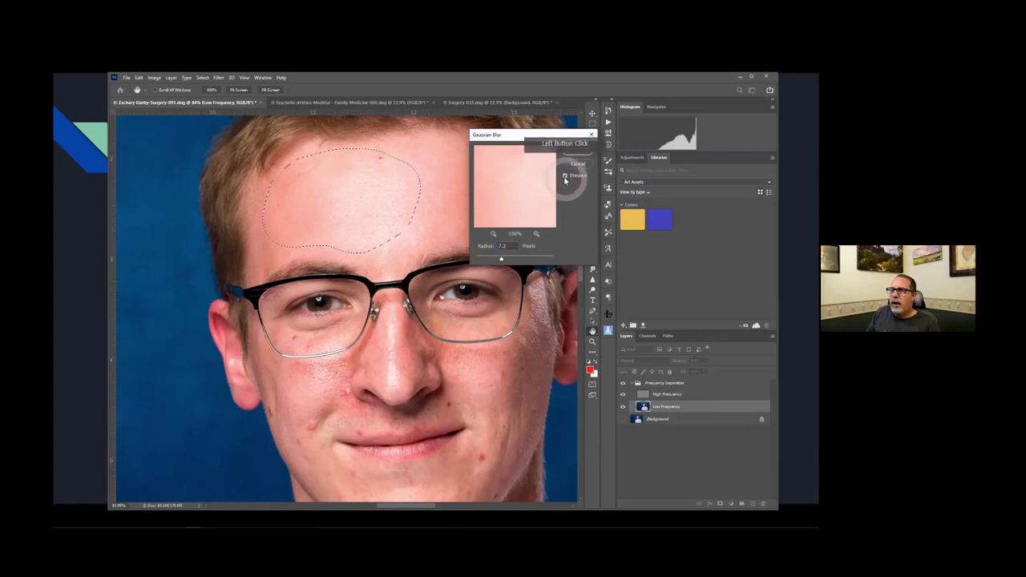
{"action": "left_click", "coordinate": [564, 175]}
{"action": "left_click", "coordinate": [564, 175]}
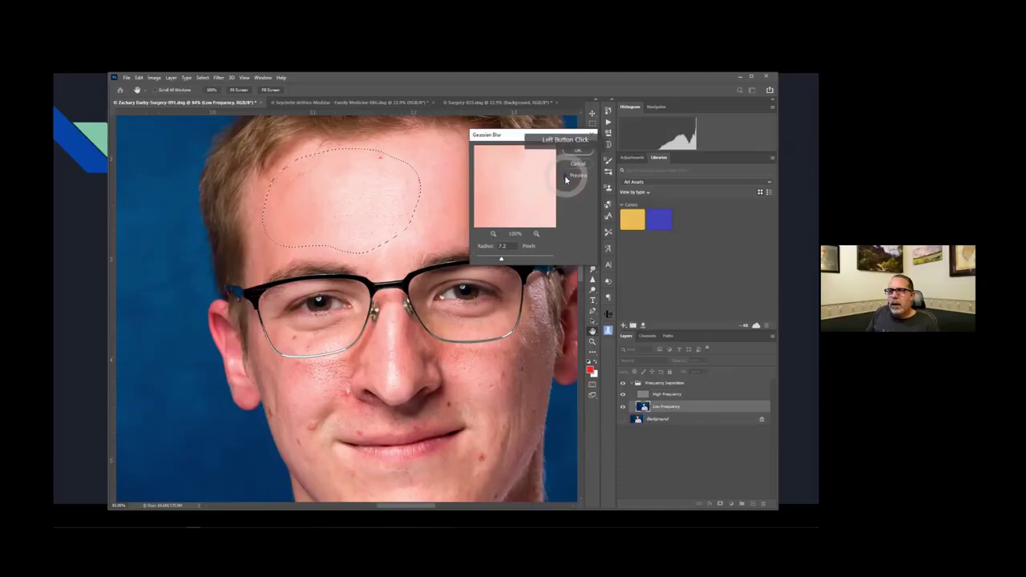
{"action": "left_click", "coordinate": [565, 182]}
{"action": "left_click", "coordinate": [564, 186]}
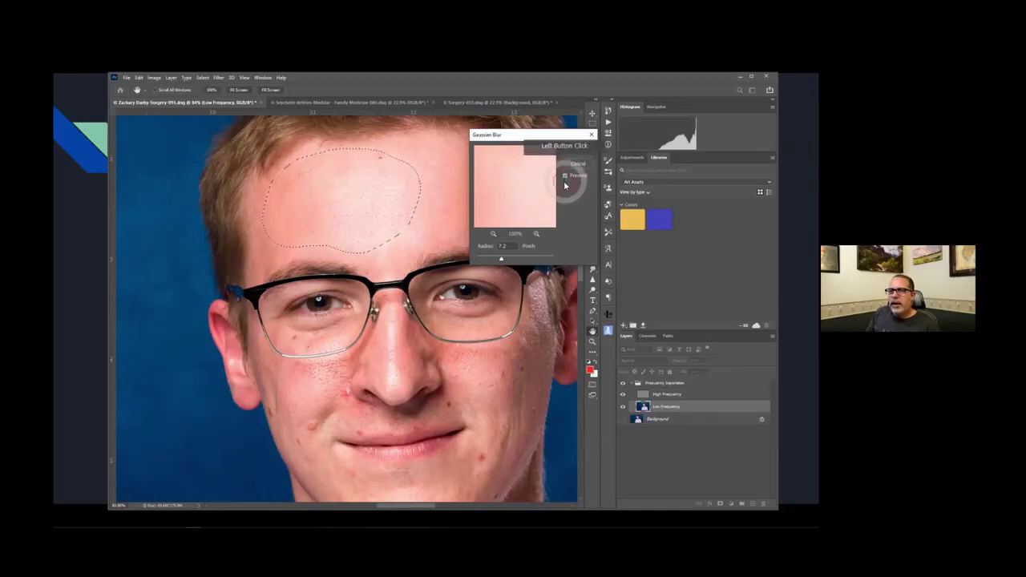
{"action": "left_click", "coordinate": [564, 183]}
{"action": "left_click", "coordinate": [564, 182]}
{"action": "left_click", "coordinate": [564, 179]}
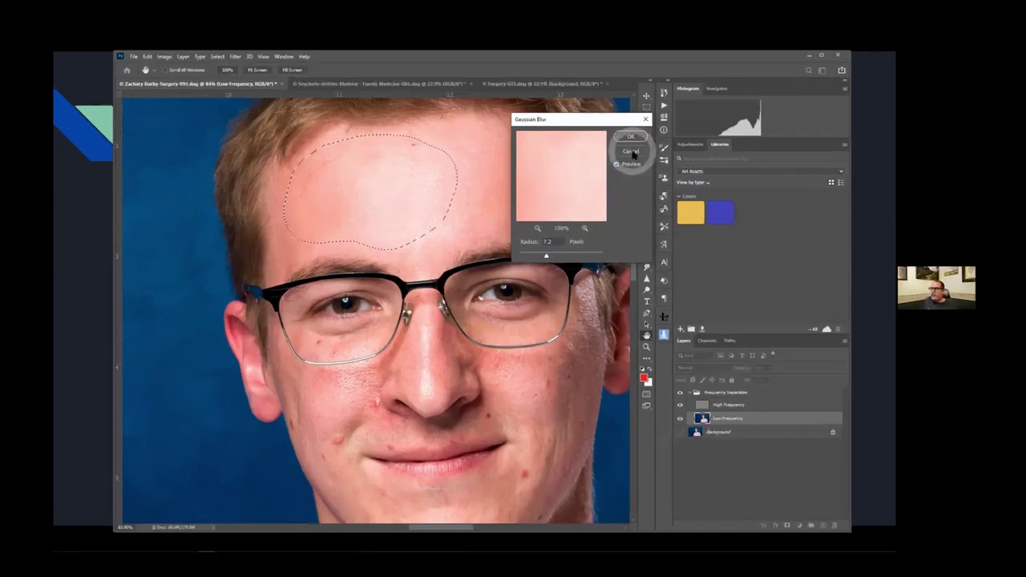
{"action": "left_click", "coordinate": [631, 152]}
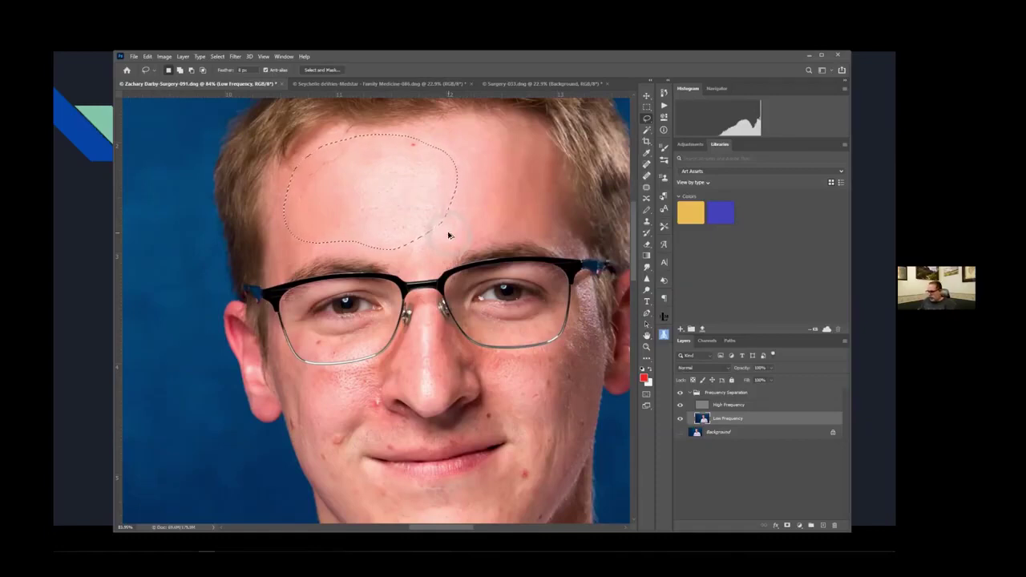
Step: Apply a nearly vertical Motion Blur with an 86° angle and 26-pixel distance to the forehead selection, and deselect it
{"action": "key", "text": "ctrl+alt+f"}
{"action": "left_click_drag", "start_coordinate": [779, 229], "coordinate": [538, 131]}
{"action": "left_click", "coordinate": [553, 253]}
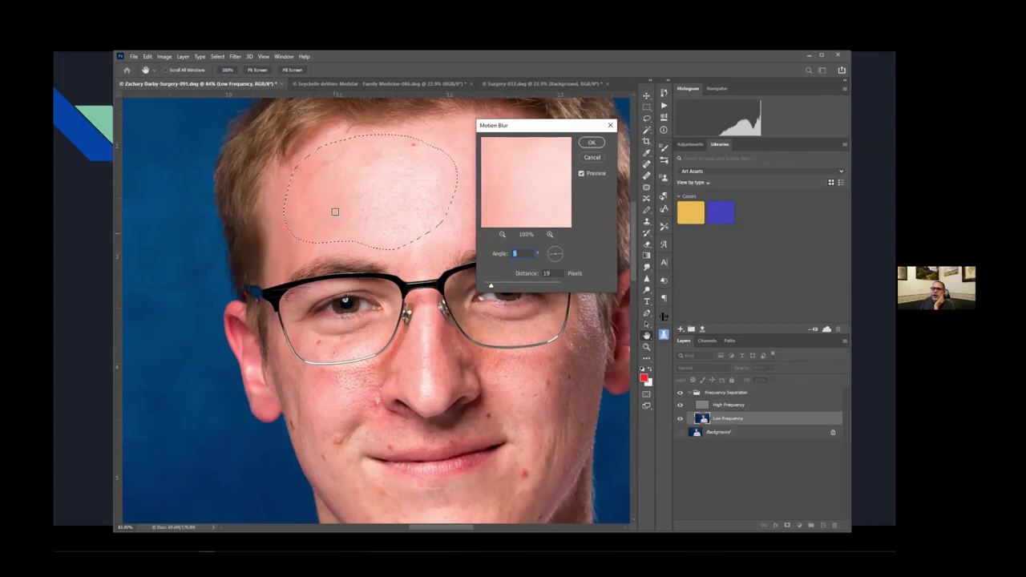
{"action": "left_click", "coordinate": [562, 256]}
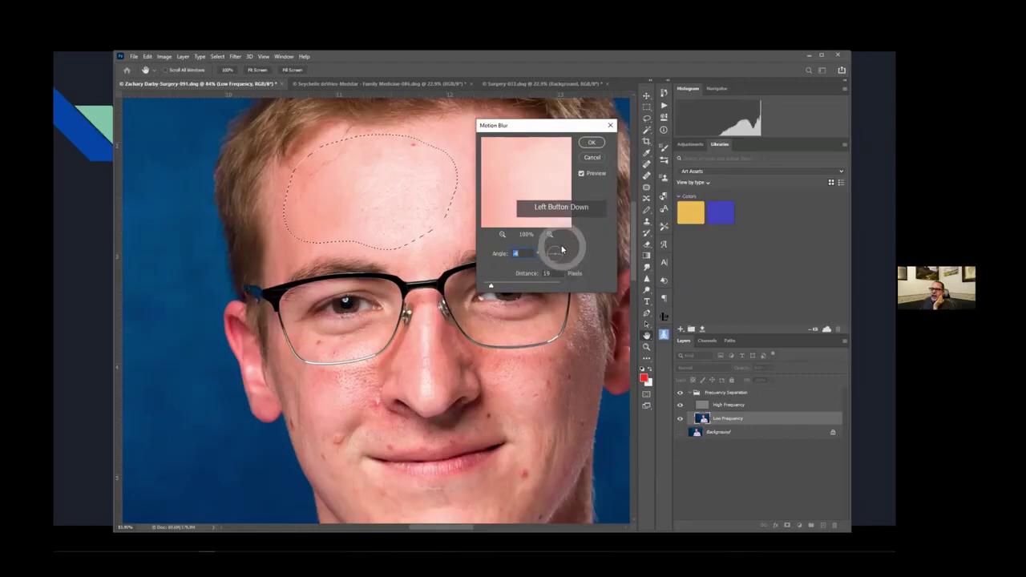
{"action": "left_click_drag", "start_coordinate": [488, 286], "coordinate": [509, 286]}
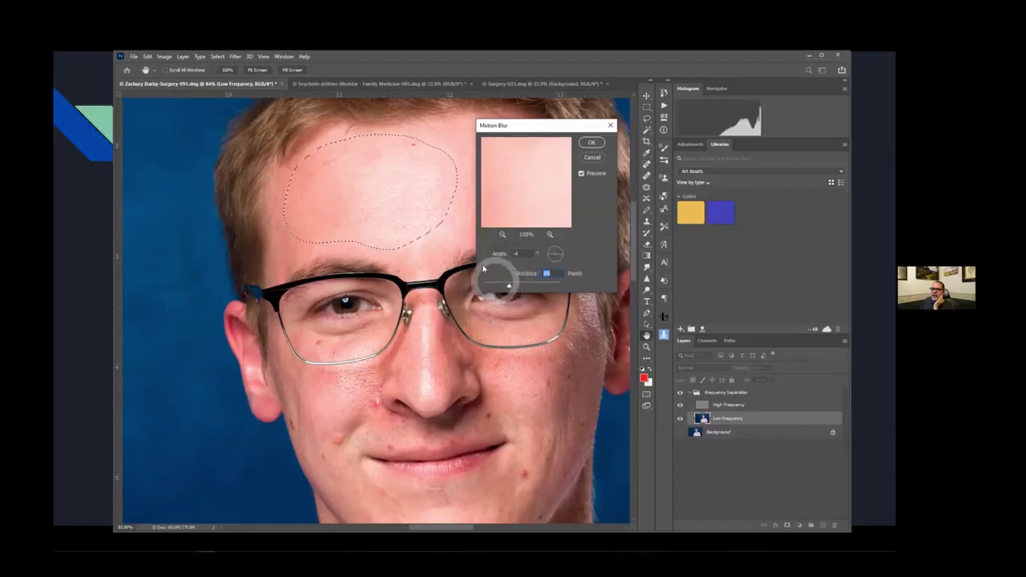
{"action": "mouse_move", "coordinate": [513, 283]}
{"action": "left_mouse_down"}
{"action": "mouse_move", "coordinate": [525, 287]}
{"action": "mouse_move", "coordinate": [499, 285]}
{"action": "left_mouse_up"}
{"action": "left_click", "coordinate": [519, 286]}
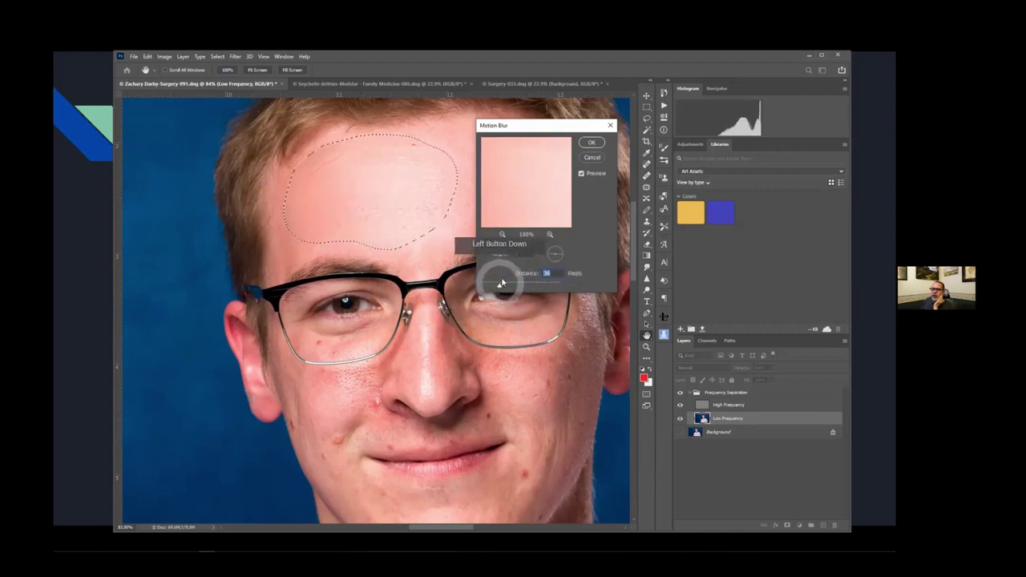
{"action": "left_click_drag", "start_coordinate": [561, 254], "coordinate": [554, 251]}
{"action": "left_click_drag", "start_coordinate": [499, 285], "coordinate": [494, 286]}
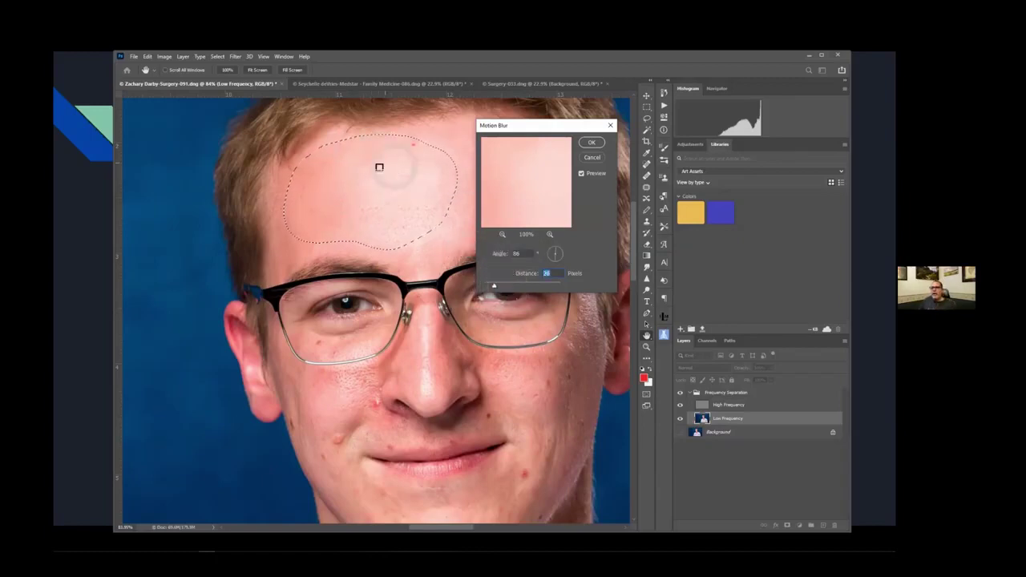
{"action": "left_click", "coordinate": [592, 142]}
{"action": "key", "text": "ctrl+d"}
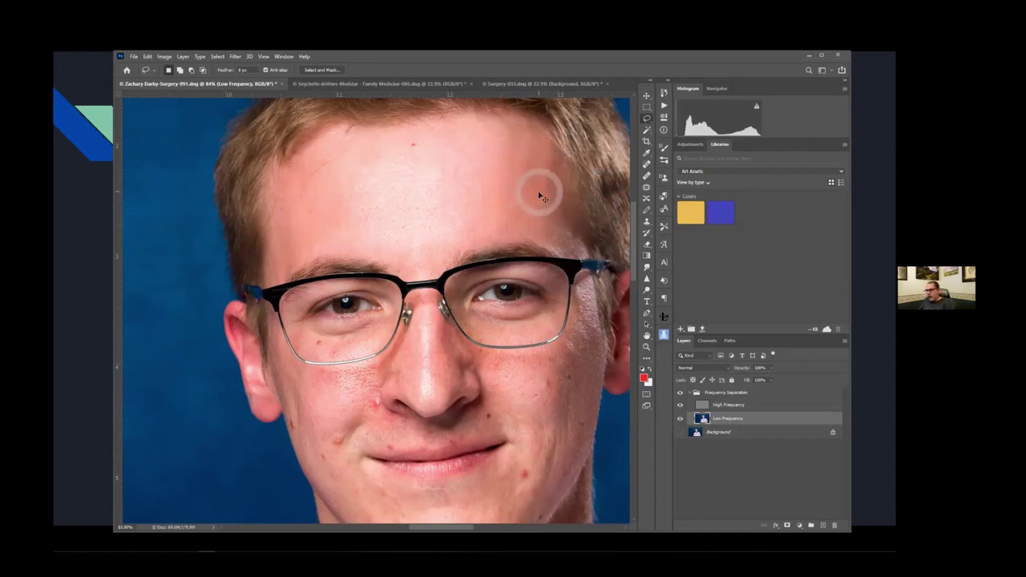
Step: Lasso the highlight along the nose and preview a horizontal Motion Blur with a 48-pixel distance on it
{"action": "mouse_move", "coordinate": [447, 332]}
{"action": "left_mouse_down"}
{"action": "mouse_move", "coordinate": [421, 317]}
{"action": "mouse_move", "coordinate": [404, 358]}
{"action": "mouse_move", "coordinate": [404, 391]}
{"action": "mouse_move", "coordinate": [424, 415]}
{"action": "mouse_move", "coordinate": [455, 391]}
{"action": "mouse_move", "coordinate": [462, 366]}
{"action": "mouse_move", "coordinate": [446, 329]}
{"action": "left_mouse_up"}
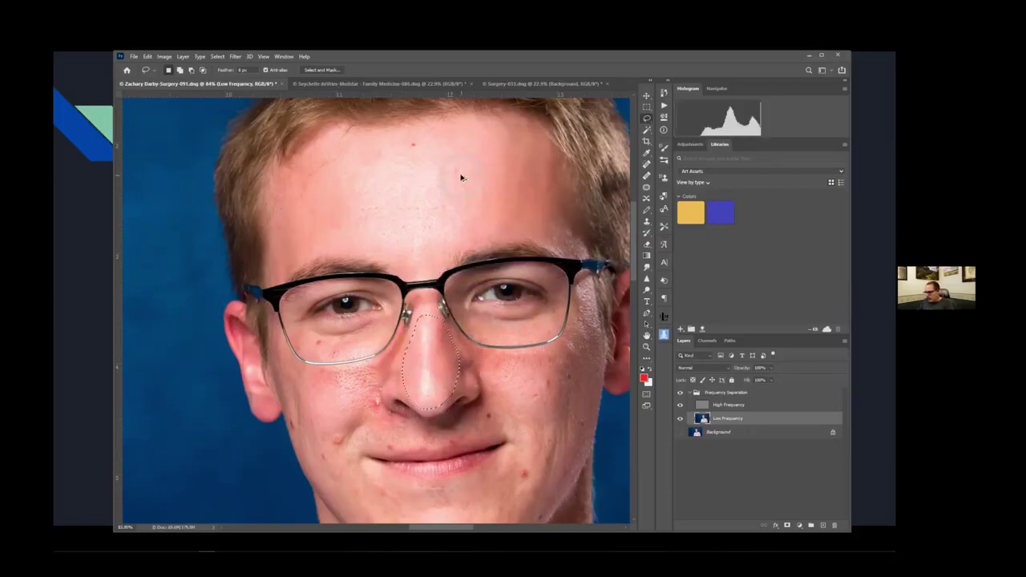
{"action": "key", "text": "ctrl+alt+f"}
{"action": "left_click", "coordinate": [556, 255]}
{"action": "left_click_drag", "start_coordinate": [556, 258], "coordinate": [560, 257]}
{"action": "left_click_drag", "start_coordinate": [490, 286], "coordinate": [505, 288]}
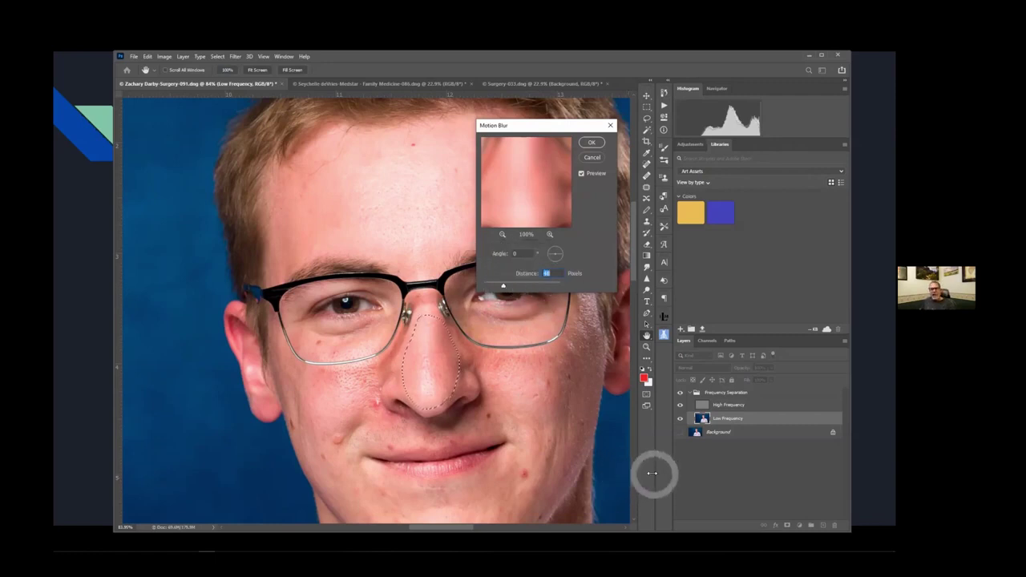
Step: Set the nose's Motion Blur to an 85° angle and 43-pixel distance, compare the preview, apply it, and clear the selection
{"action": "mouse_move", "coordinate": [551, 261]}
{"action": "left_mouse_down"}
{"action": "mouse_move", "coordinate": [553, 248]}
{"action": "mouse_move", "coordinate": [561, 264]}
{"action": "left_mouse_up"}
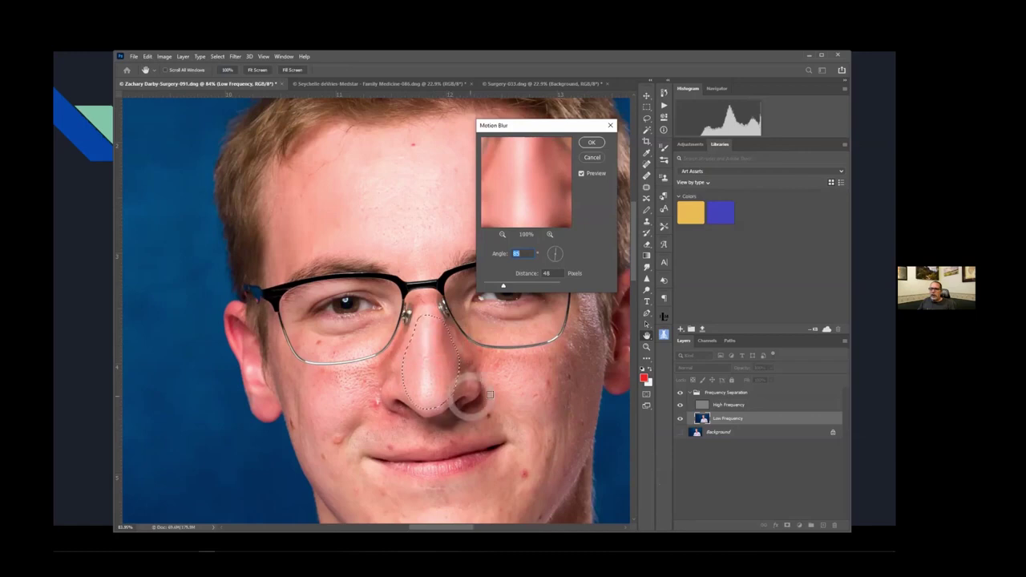
{"action": "left_click_drag", "start_coordinate": [503, 288], "coordinate": [498, 288]}
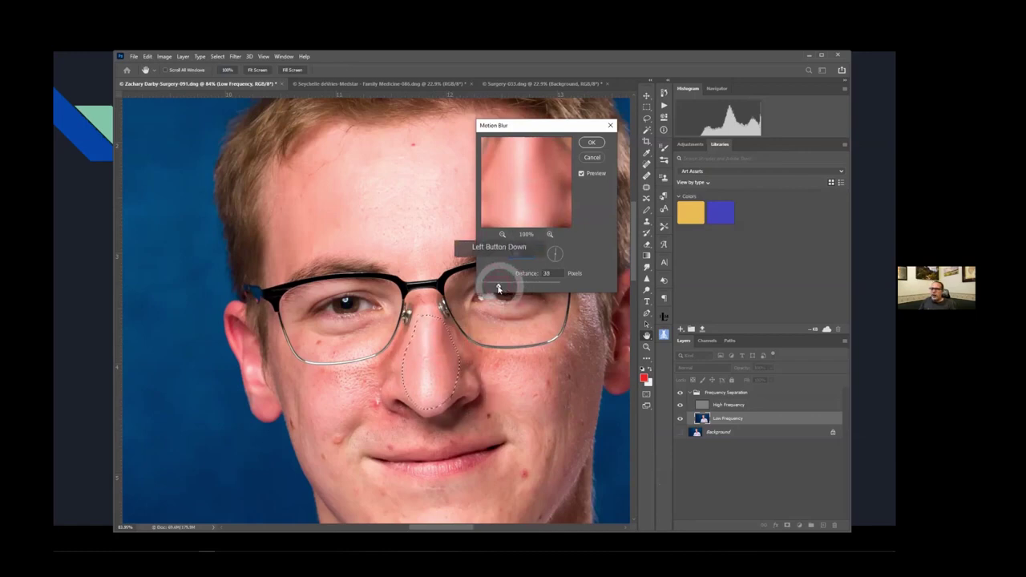
{"action": "left_click", "coordinate": [583, 177]}
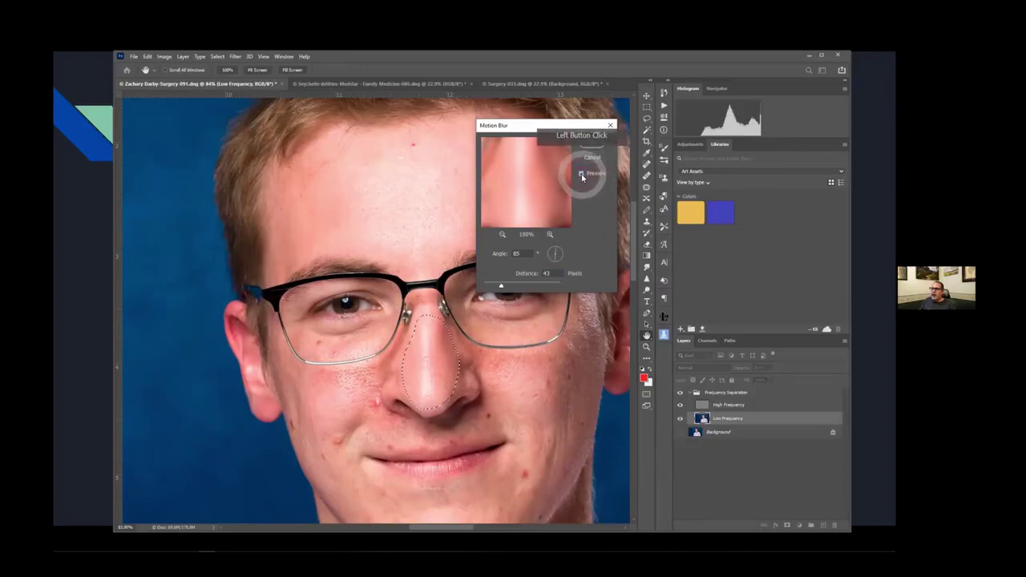
{"action": "left_click", "coordinate": [581, 174]}
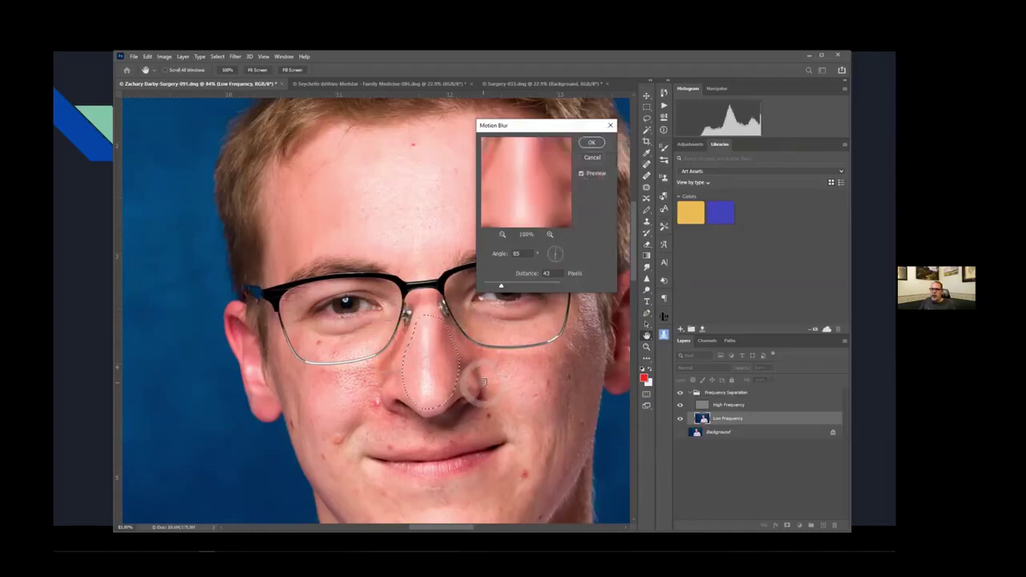
{"action": "left_click", "coordinate": [592, 143]}
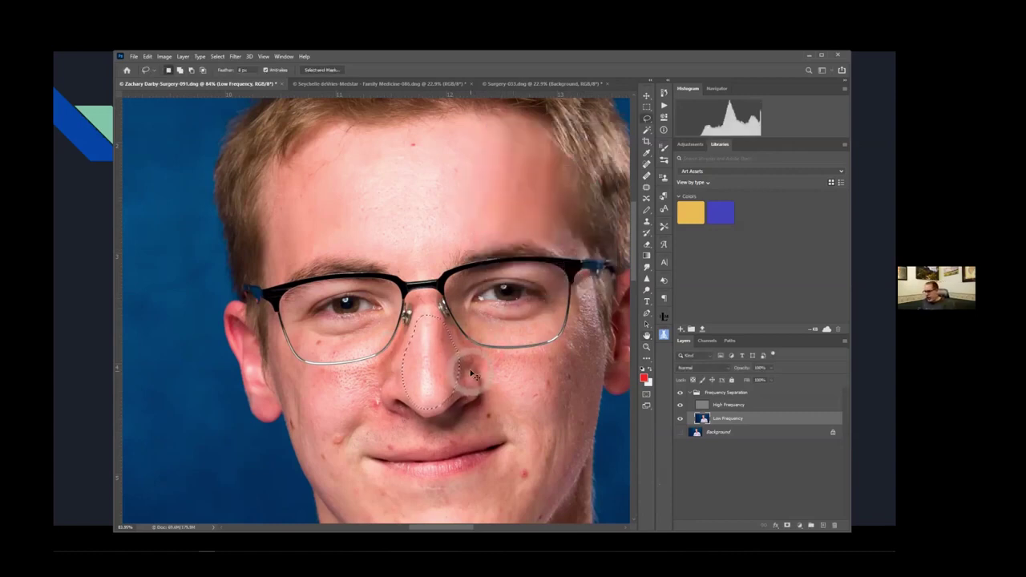
{"action": "left_click", "coordinate": [537, 389]}
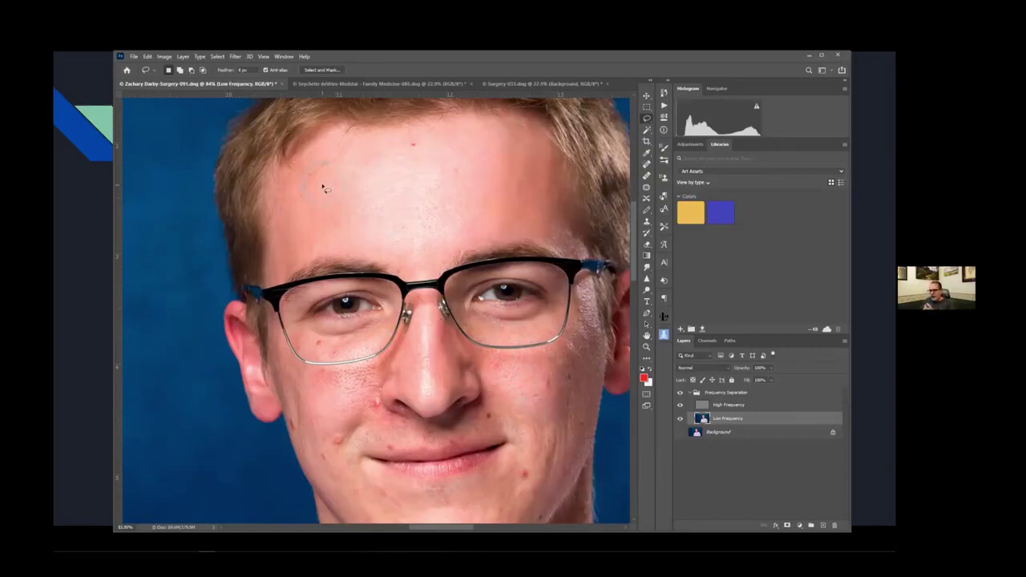
Step: Hide the High Frequency layer and activate the Mixer Brush for the Low Frequency layer
{"action": "mouse_move", "coordinate": [529, 309]}
{"action": "left_mouse_down"}
{"action": "mouse_move", "coordinate": [553, 312]}
{"action": "mouse_move", "coordinate": [470, 253]}
{"action": "mouse_move", "coordinate": [505, 286]}
{"action": "mouse_move", "coordinate": [559, 307]}
{"action": "left_mouse_up"}
{"action": "left_click", "coordinate": [680, 405]}
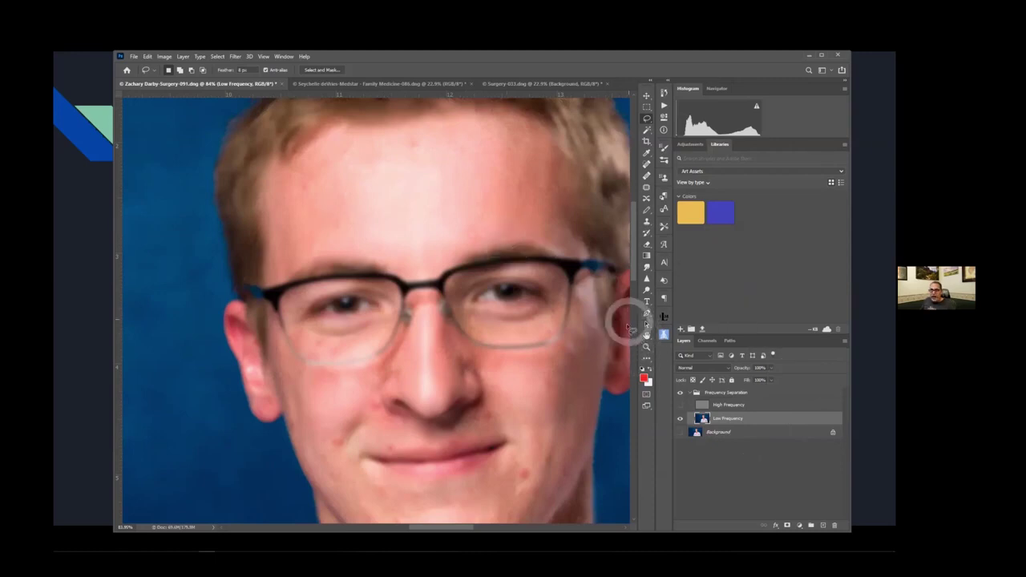
{"action": "key", "text": "b"}
{"action": "key", "text": "shift+b"}
{"action": "key", "text": "shift+b"}
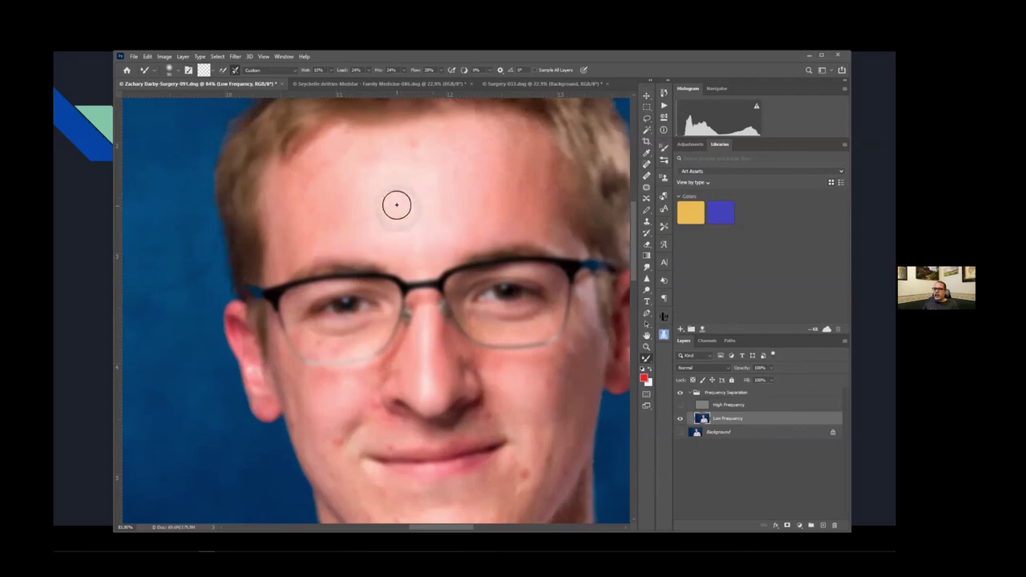
Step: Blend the uneven skin tones across the whole forehead with the Mixer Brush on the Low Frequency layer
{"action": "left_click", "coordinate": [323, 183]}
{"action": "left_click", "coordinate": [350, 190]}
{"action": "left_click", "coordinate": [321, 213]}
{"action": "left_click", "coordinate": [398, 218]}
{"action": "left_click", "coordinate": [365, 233]}
{"action": "left_click", "coordinate": [321, 184]}
{"action": "left_click", "coordinate": [513, 153]}
{"action": "left_click", "coordinate": [492, 165]}
{"action": "left_click", "coordinate": [454, 175]}
{"action": "left_click", "coordinate": [447, 212]}
{"action": "left_click", "coordinate": [478, 217]}
{"action": "left_click", "coordinate": [431, 163]}
{"action": "left_click", "coordinate": [412, 146]}
{"action": "left_click", "coordinate": [371, 163]}
{"action": "left_click", "coordinate": [376, 187]}
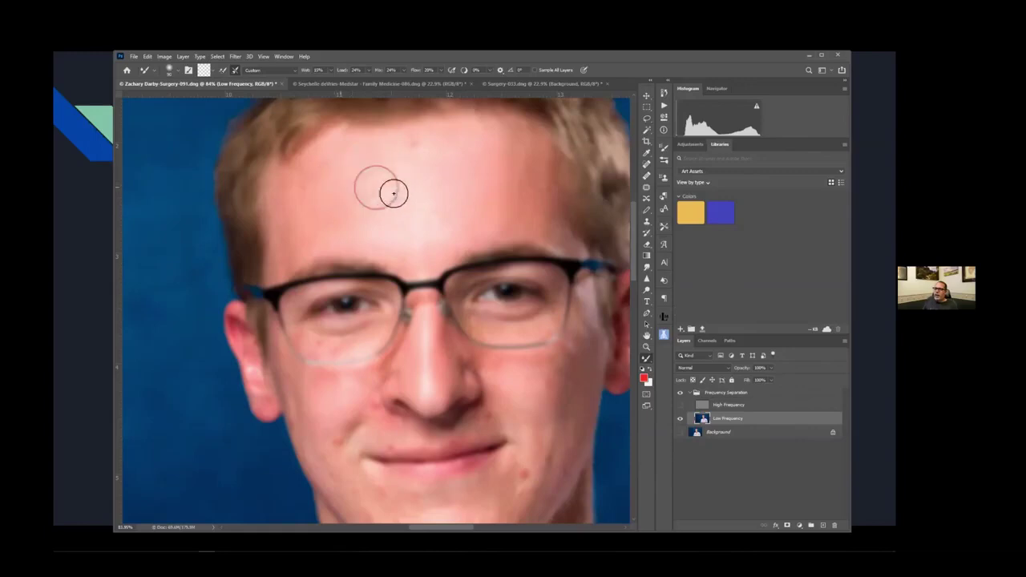
{"action": "left_click", "coordinate": [377, 236]}
{"action": "left_click", "coordinate": [405, 239]}
{"action": "left_click", "coordinate": [442, 242]}
{"action": "left_click", "coordinate": [497, 180]}
{"action": "left_click", "coordinate": [424, 185]}
{"action": "left_click", "coordinate": [317, 172]}
{"action": "left_click", "coordinate": [342, 214]}
{"action": "left_click", "coordinate": [412, 238]}
{"action": "left_click", "coordinate": [291, 178]}
{"action": "left_click", "coordinate": [287, 188]}
{"action": "left_click", "coordinate": [313, 201]}
{"action": "left_click", "coordinate": [340, 194]}
{"action": "left_click", "coordinate": [336, 189]}
{"action": "left_click", "coordinate": [538, 169]}
{"action": "left_click", "coordinate": [529, 176]}
{"action": "left_click", "coordinate": [518, 186]}
{"action": "left_click", "coordinate": [497, 212]}
{"action": "left_click", "coordinate": [505, 141]}
{"action": "left_click", "coordinate": [500, 188]}
{"action": "left_click", "coordinate": [508, 215]}
{"action": "left_click", "coordinate": [546, 207]}
{"action": "left_click", "coordinate": [416, 458]}
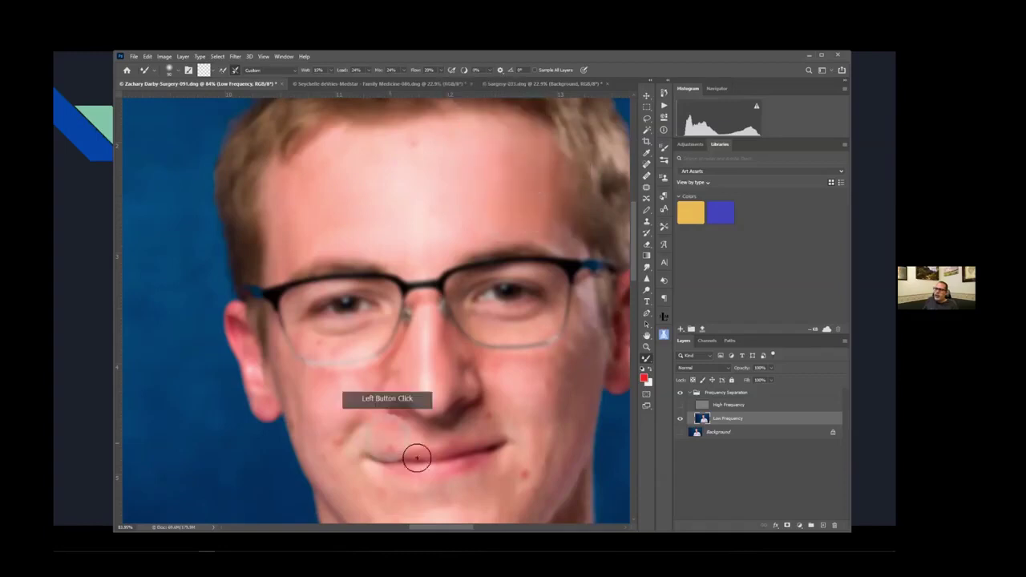
{"action": "left_click", "coordinate": [571, 424]}
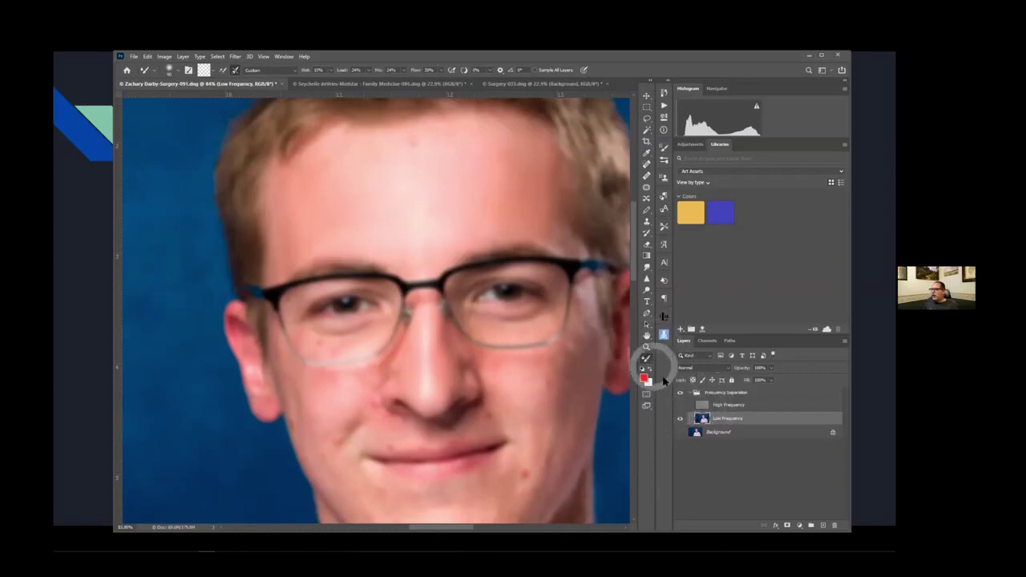
Step: Show the High Frequency and Background layers and toggle the Frequency Separation group to compare the retouched forehead with the original
{"action": "left_click", "coordinate": [680, 405]}
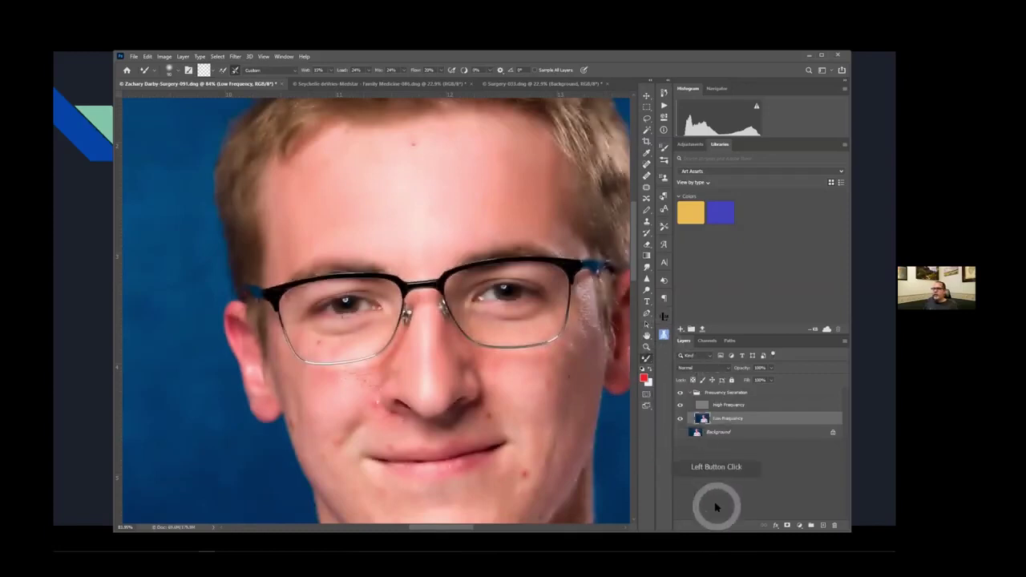
{"action": "left_click", "coordinate": [681, 393]}
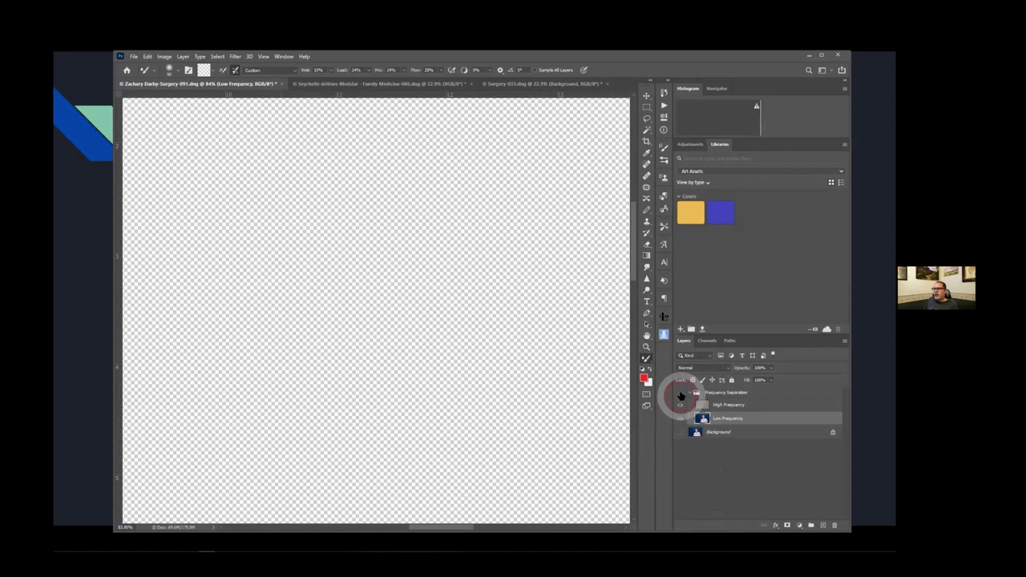
{"action": "left_click", "coordinate": [681, 394]}
{"action": "left_click", "coordinate": [679, 433]}
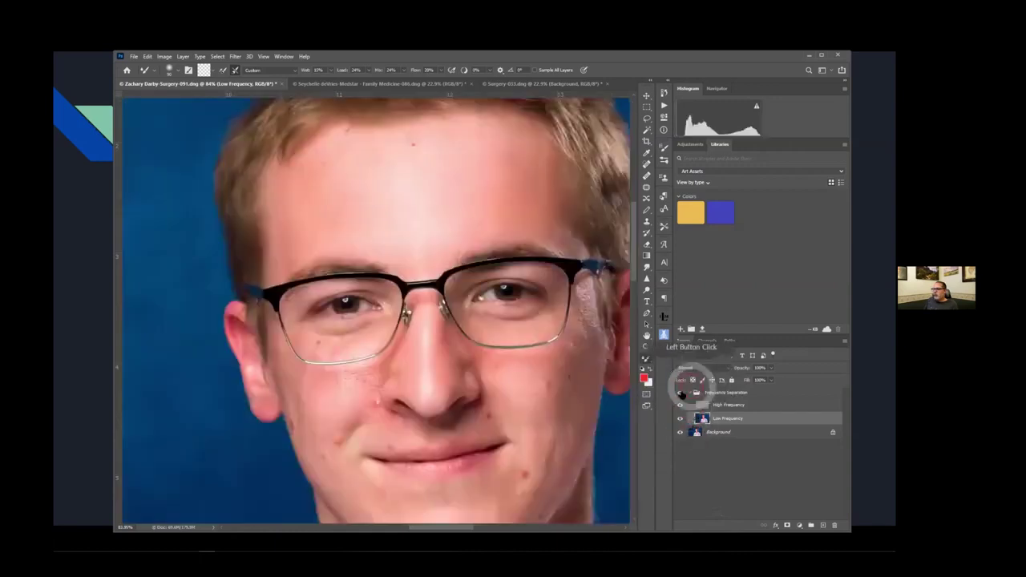
{"action": "left_click", "coordinate": [680, 393]}
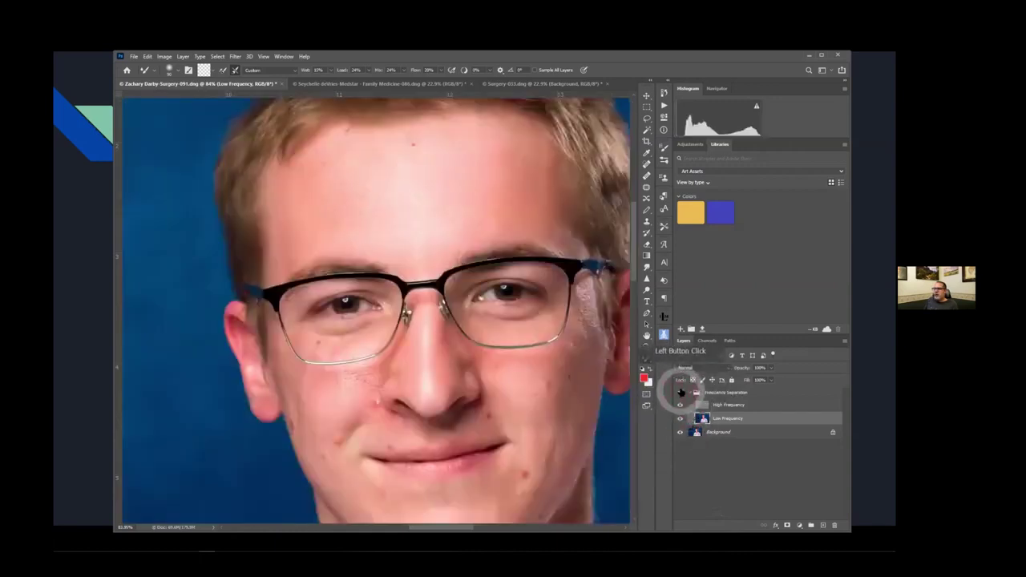
{"action": "left_click", "coordinate": [680, 393]}
{"action": "left_click", "coordinate": [682, 392]}
{"action": "left_click", "coordinate": [681, 431]}
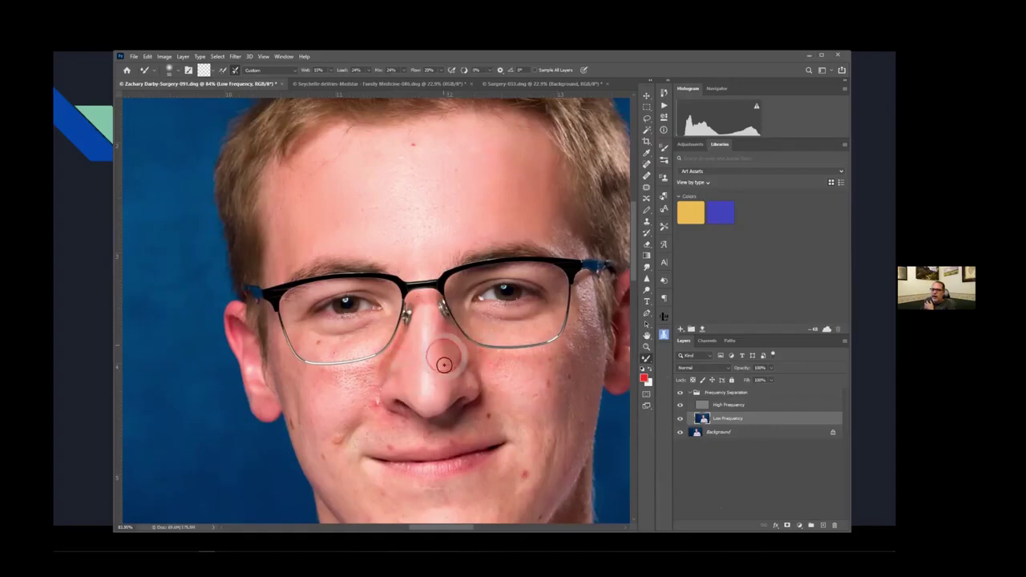
Step: Blend the highlight on the bridge and side of the nose with the Mixer Brush, and compare it with the original
{"action": "left_click", "coordinate": [435, 344]}
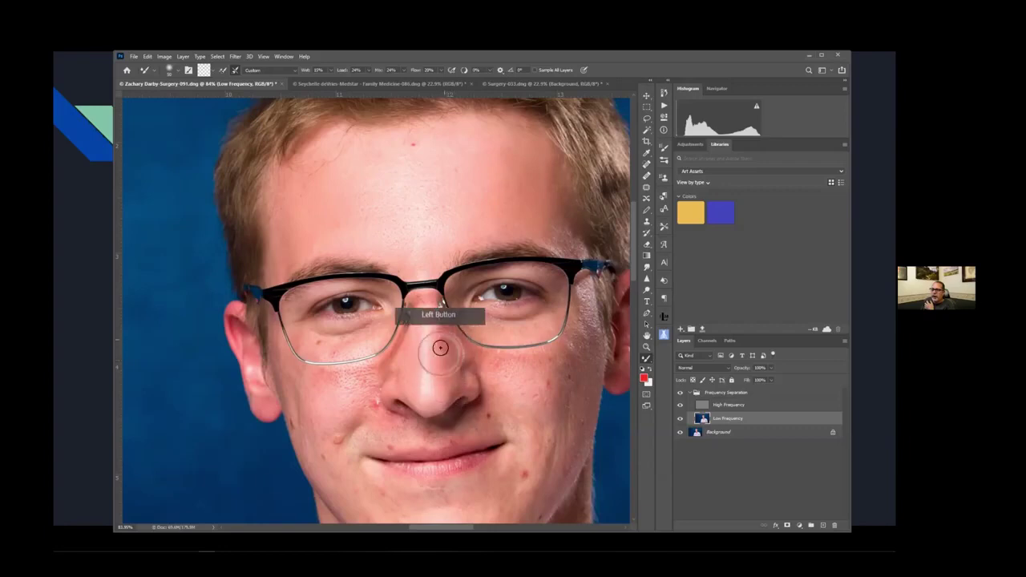
{"action": "left_click", "coordinate": [451, 360]}
{"action": "left_click", "coordinate": [451, 383]}
{"action": "left_click", "coordinate": [452, 361]}
{"action": "left_click", "coordinate": [458, 362]}
{"action": "left_click", "coordinate": [465, 360]}
{"action": "left_click", "coordinate": [453, 353]}
{"action": "left_click", "coordinate": [440, 370]}
{"action": "left_click", "coordinate": [457, 369]}
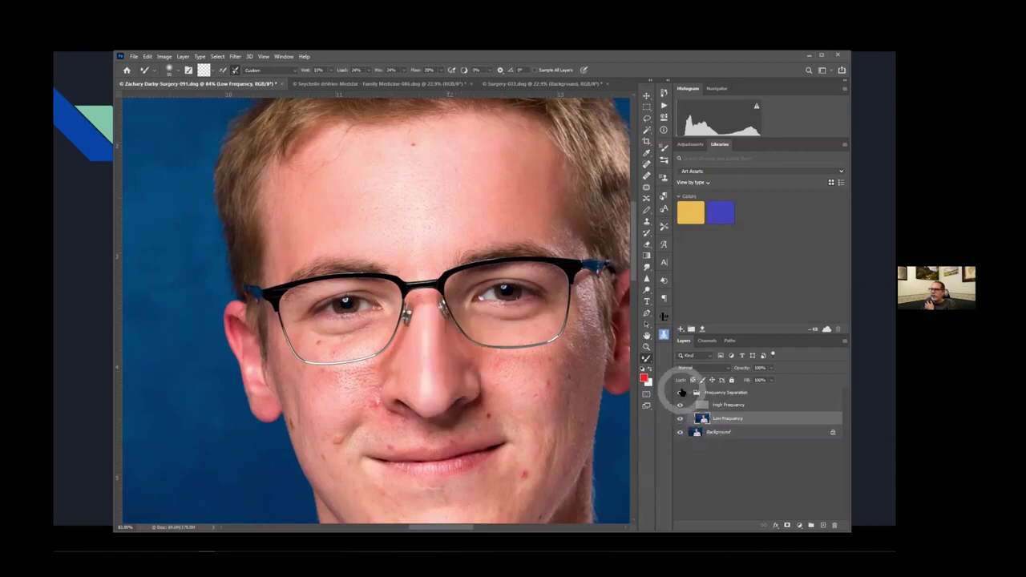
{"action": "left_click", "coordinate": [680, 395]}
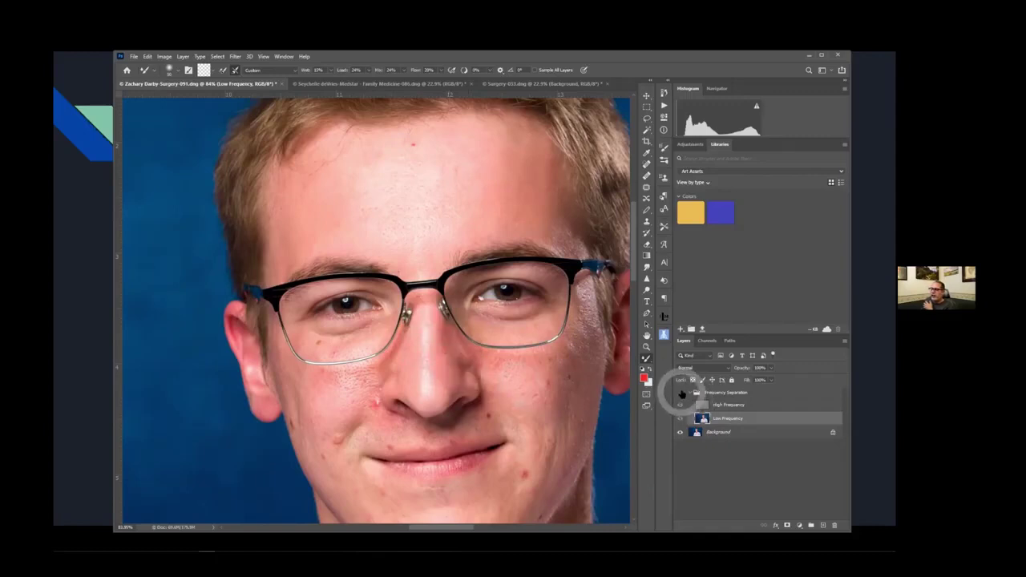
{"action": "left_click", "coordinate": [680, 433]}
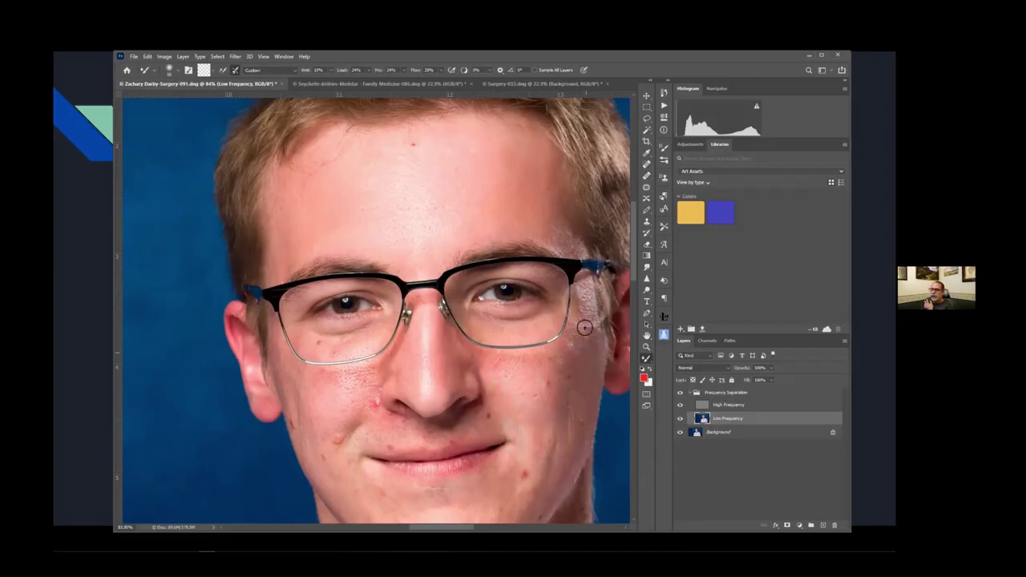
Step: Smooth the shiny skin between the glasses and the ear with the Mixer Brush, and compare with the group hidden
{"action": "mouse_move", "coordinate": [591, 296]}
{"action": "left_mouse_down"}
{"action": "mouse_move", "coordinate": [594, 428]}
{"action": "mouse_move", "coordinate": [580, 456]}
{"action": "mouse_move", "coordinate": [588, 389]}
{"action": "mouse_move", "coordinate": [568, 366]}
{"action": "left_mouse_up"}
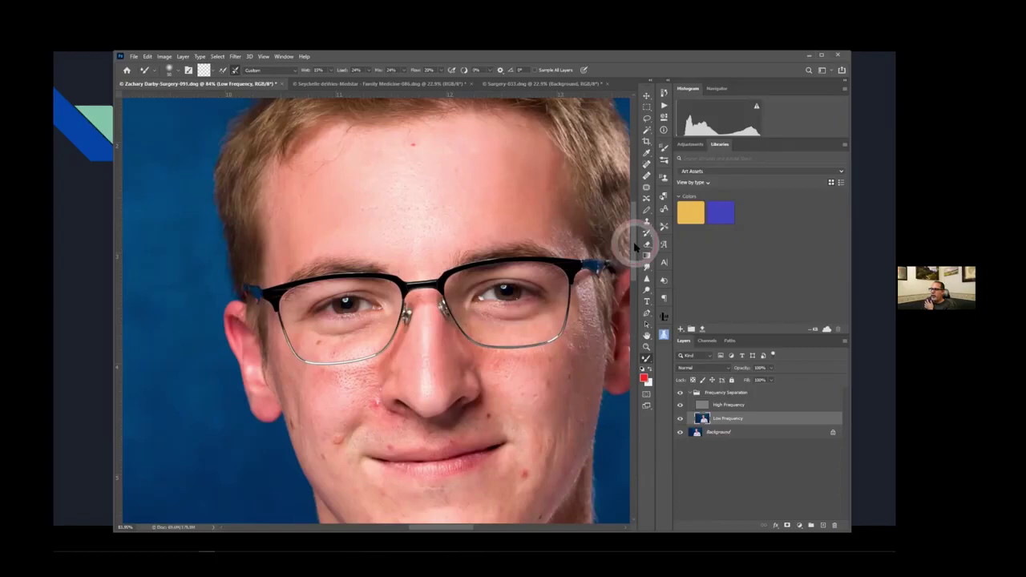
{"action": "left_click_drag", "start_coordinate": [581, 246], "coordinate": [580, 163]}
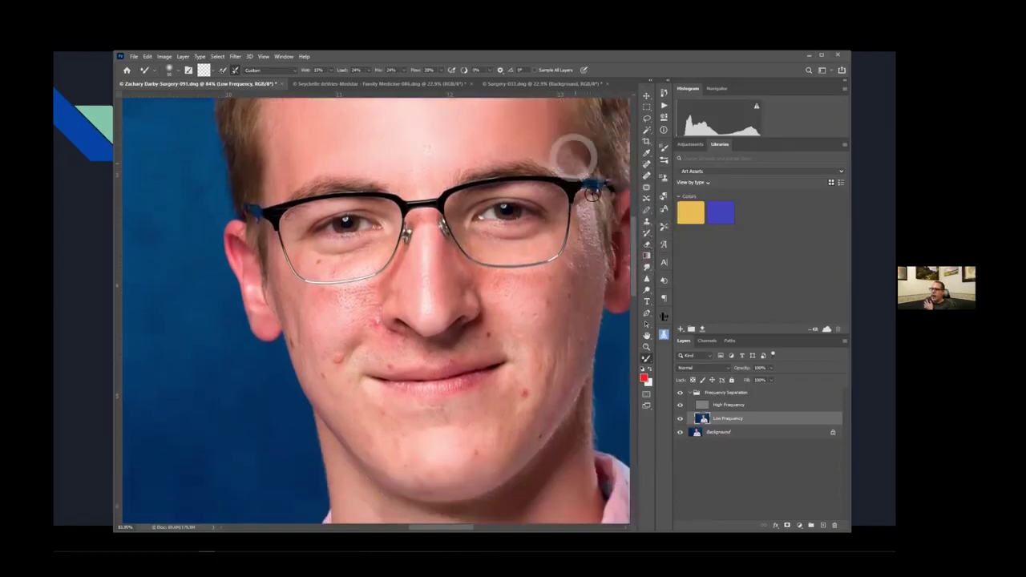
{"action": "mouse_move", "coordinate": [551, 157]}
{"action": "left_mouse_down"}
{"action": "mouse_move", "coordinate": [574, 170]}
{"action": "mouse_move", "coordinate": [546, 158]}
{"action": "mouse_move", "coordinate": [579, 162]}
{"action": "mouse_move", "coordinate": [605, 247]}
{"action": "mouse_move", "coordinate": [585, 225]}
{"action": "mouse_move", "coordinate": [589, 247]}
{"action": "mouse_move", "coordinate": [594, 218]}
{"action": "mouse_move", "coordinate": [593, 241]}
{"action": "mouse_move", "coordinate": [581, 207]}
{"action": "mouse_move", "coordinate": [600, 235]}
{"action": "left_mouse_up"}
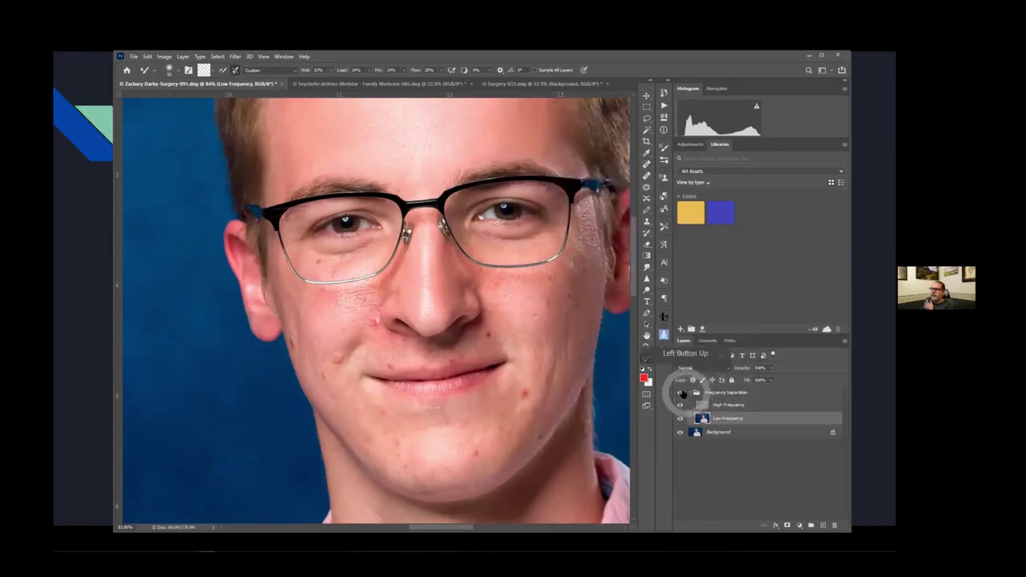
{"action": "left_click", "coordinate": [680, 393]}
{"action": "left_click", "coordinate": [680, 393]}
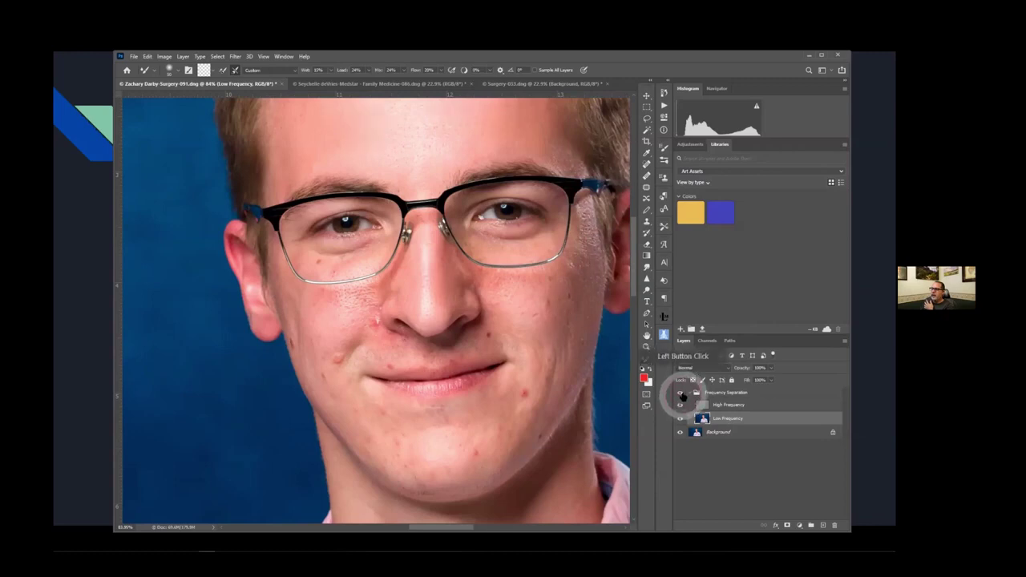
Step: Blend the tones on the chin, both cheeks and the skin under the eye with the Mixer Brush
{"action": "mouse_move", "coordinate": [441, 449]}
{"action": "left_mouse_down"}
{"action": "mouse_move", "coordinate": [470, 453]}
{"action": "mouse_move", "coordinate": [465, 465]}
{"action": "mouse_move", "coordinate": [449, 447]}
{"action": "mouse_move", "coordinate": [409, 438]}
{"action": "mouse_move", "coordinate": [422, 465]}
{"action": "mouse_move", "coordinate": [484, 435]}
{"action": "mouse_move", "coordinate": [506, 417]}
{"action": "mouse_move", "coordinate": [460, 403]}
{"action": "mouse_move", "coordinate": [534, 377]}
{"action": "mouse_move", "coordinate": [527, 417]}
{"action": "mouse_move", "coordinate": [543, 355]}
{"action": "left_mouse_up"}
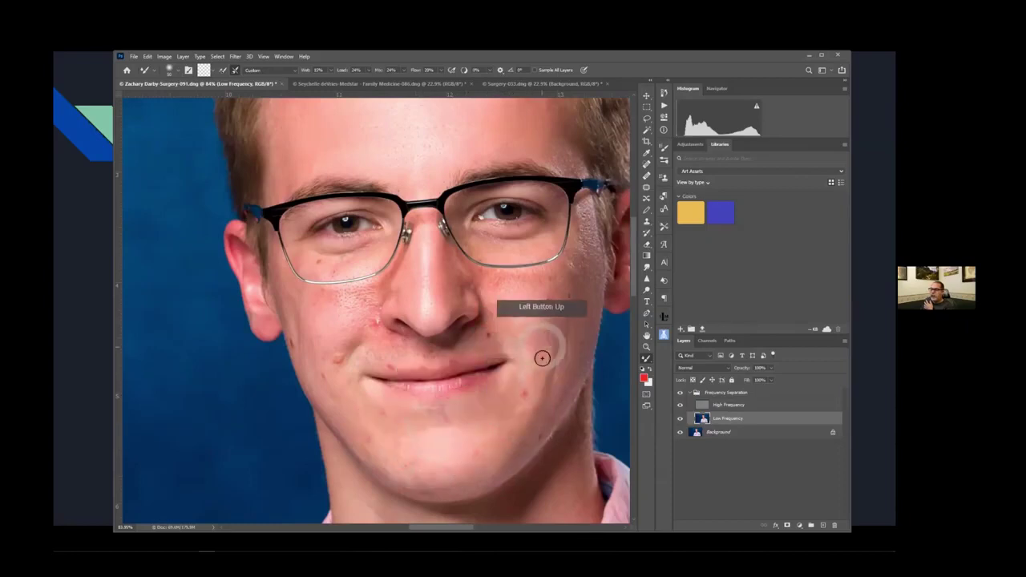
{"action": "left_click", "coordinate": [311, 358]}
{"action": "mouse_move", "coordinate": [326, 337]}
{"action": "left_mouse_down"}
{"action": "mouse_move", "coordinate": [324, 307]}
{"action": "mouse_move", "coordinate": [327, 317]}
{"action": "mouse_move", "coordinate": [353, 312]}
{"action": "mouse_move", "coordinate": [363, 296]}
{"action": "mouse_move", "coordinate": [311, 302]}
{"action": "mouse_move", "coordinate": [362, 293]}
{"action": "mouse_move", "coordinate": [328, 266]}
{"action": "mouse_move", "coordinate": [361, 249]}
{"action": "mouse_move", "coordinate": [328, 289]}
{"action": "left_mouse_up"}
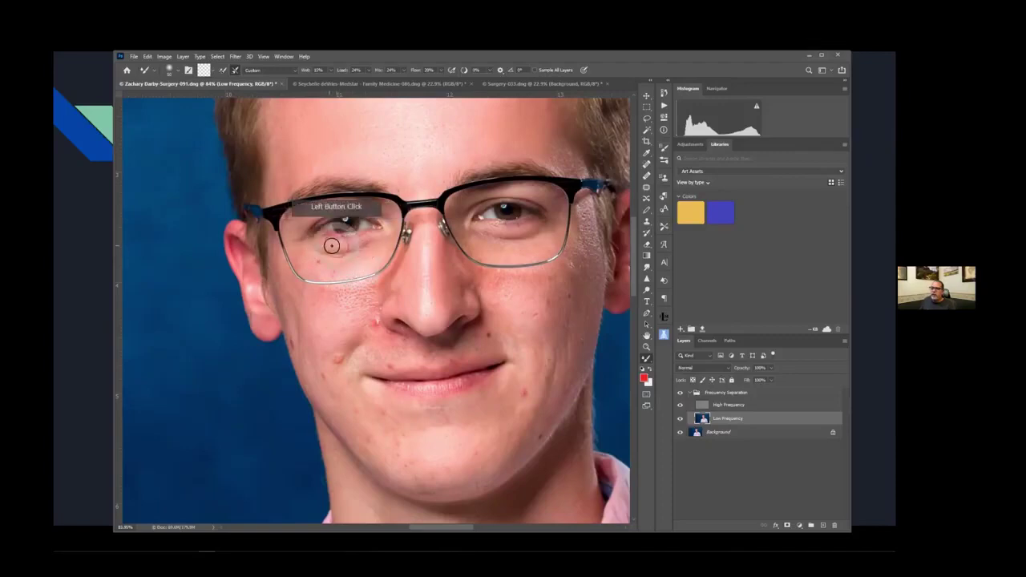
{"action": "left_click", "coordinate": [349, 256]}
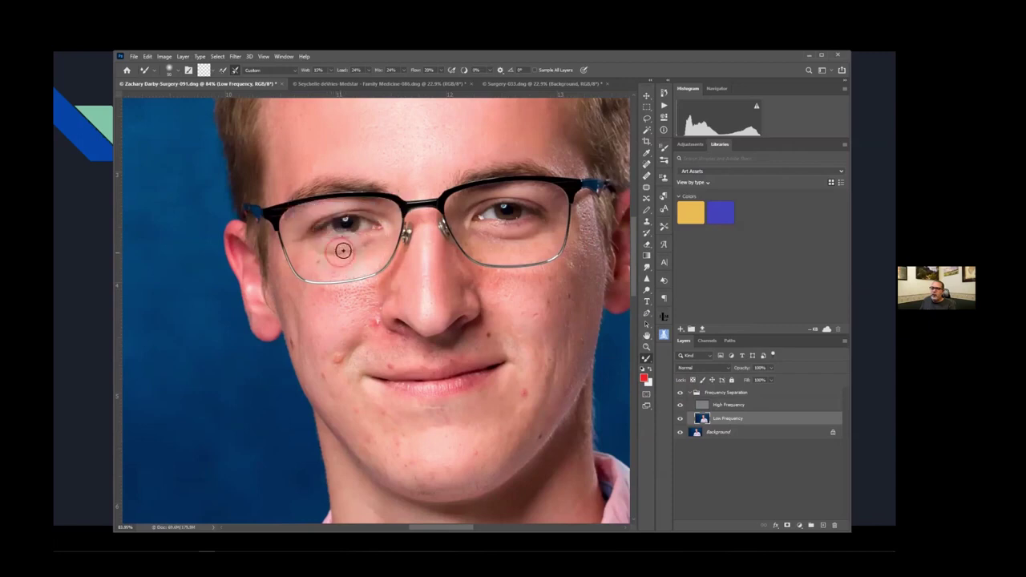
{"action": "mouse_move", "coordinate": [324, 259]}
{"action": "left_mouse_down"}
{"action": "mouse_move", "coordinate": [331, 265]}
{"action": "mouse_move", "coordinate": [366, 236]}
{"action": "mouse_move", "coordinate": [339, 254]}
{"action": "mouse_move", "coordinate": [355, 240]}
{"action": "mouse_move", "coordinate": [369, 252]}
{"action": "mouse_move", "coordinate": [400, 352]}
{"action": "left_mouse_up"}
Step: Toggle the Frequency Separation group's visibility several times to compare the face before and after retouching
{"action": "left_click", "coordinate": [680, 393]}
{"action": "left_click", "coordinate": [680, 393]}
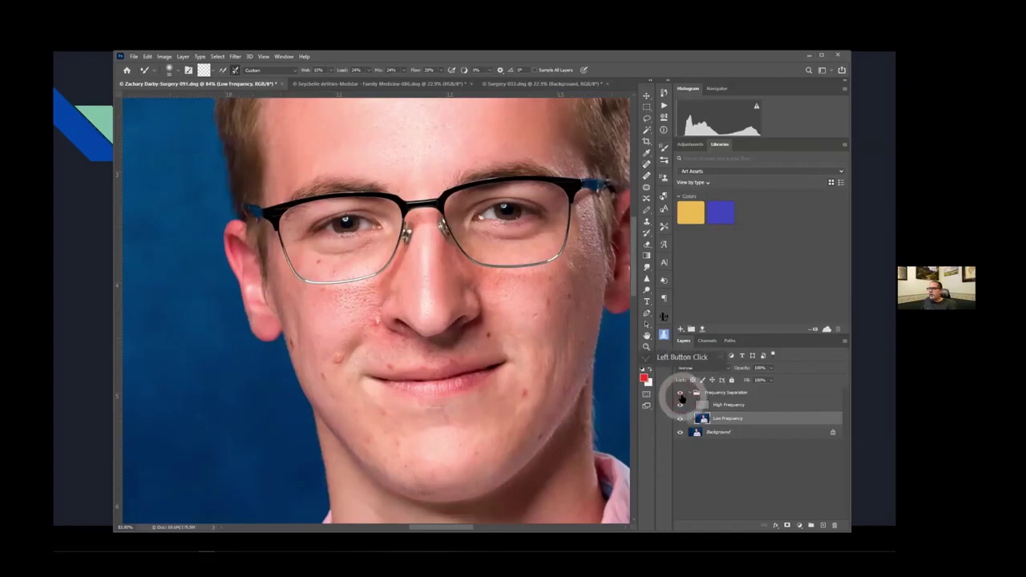
{"action": "left_click", "coordinate": [681, 394]}
{"action": "left_click", "coordinate": [680, 393]}
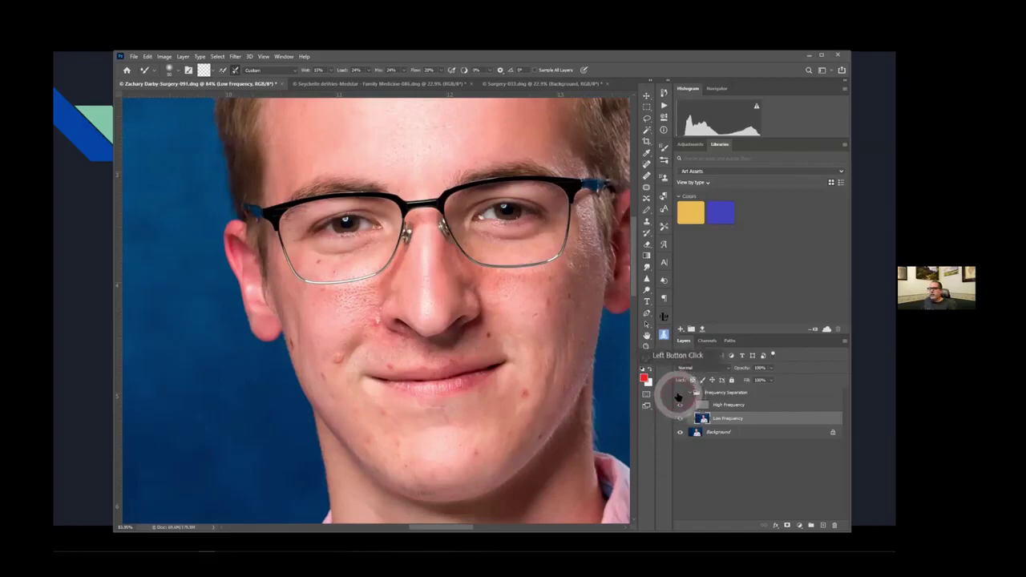
{"action": "left_click", "coordinate": [681, 394]}
{"action": "left_click", "coordinate": [680, 394]}
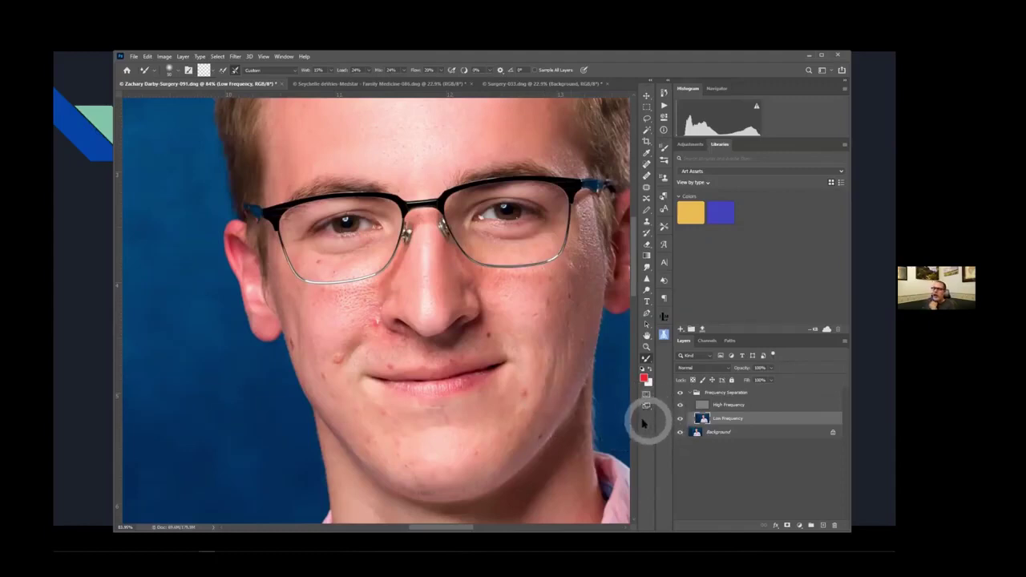
Step: Apply another Mixer Brush stroke to the glossy temple beside the glasses
{"action": "left_click_drag", "start_coordinate": [588, 197], "coordinate": [583, 257]}
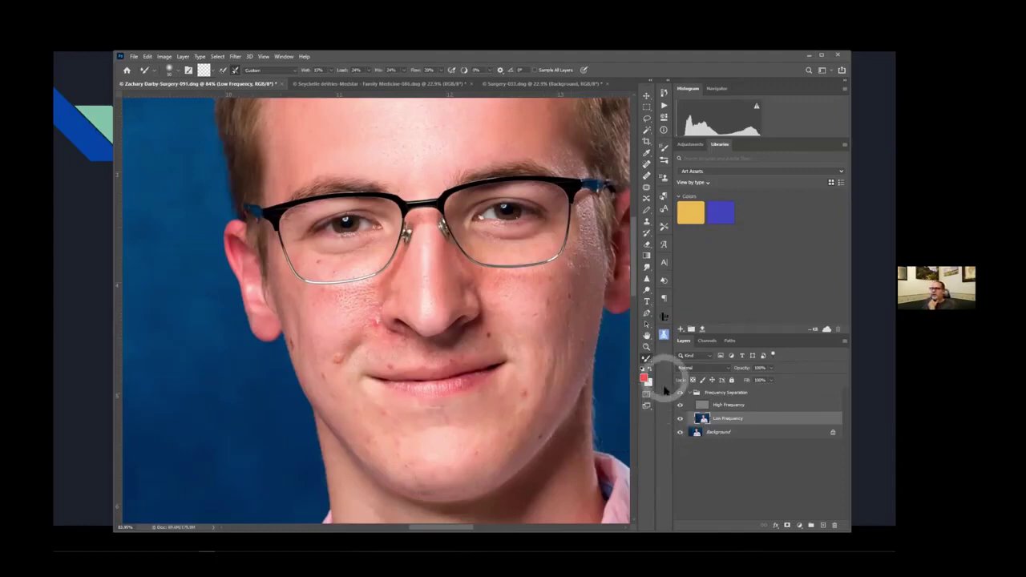
{"action": "scroll", "coordinate": [632, 270], "scroll_direction": "up", "scroll_amount": 3}
{"action": "scroll", "coordinate": [632, 272], "scroll_direction": "down", "scroll_amount": 4}
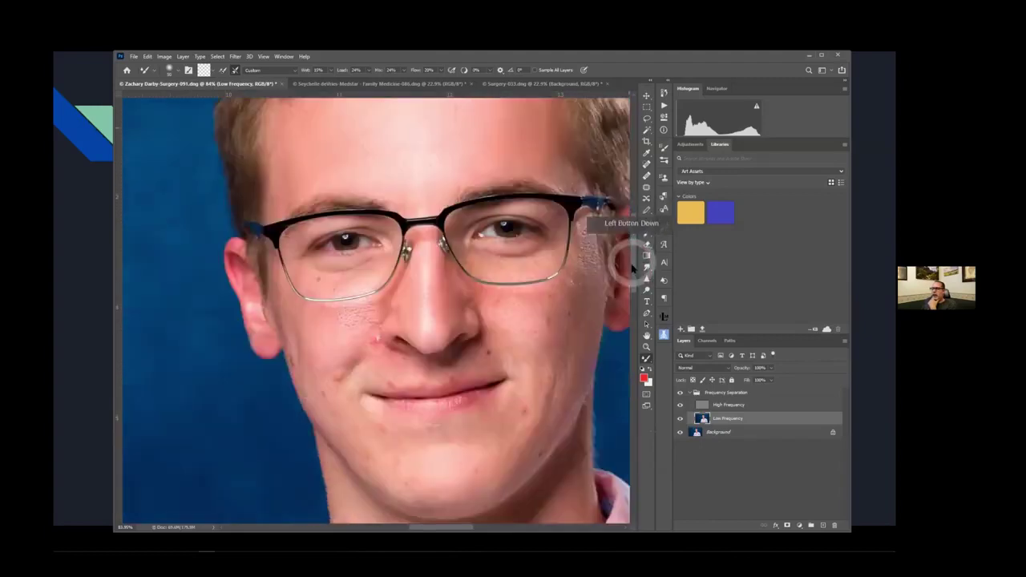
{"action": "left_click_drag", "start_coordinate": [632, 277], "coordinate": [614, 310]}
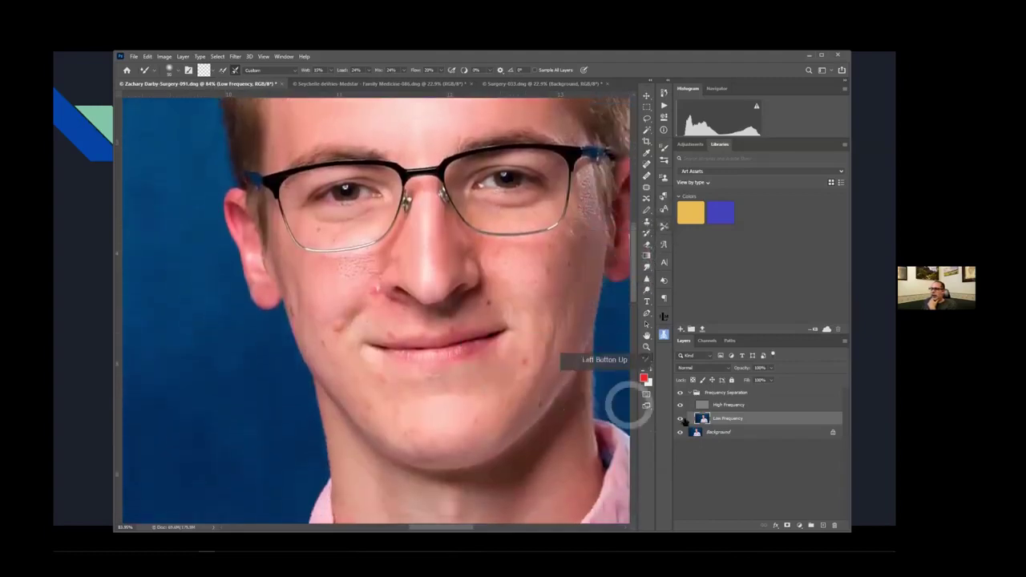
Step: Isolate the Low Frequency layer to examine its blended skin tones on their own, and bring the other layers back
{"action": "left_click", "coordinate": [722, 406]}
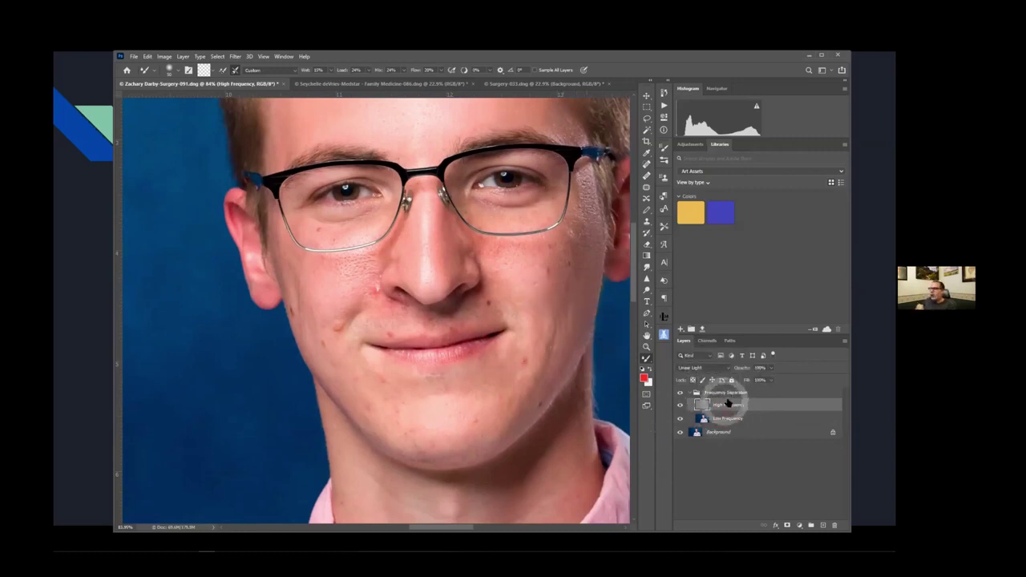
{"action": "left_click", "coordinate": [722, 417]}
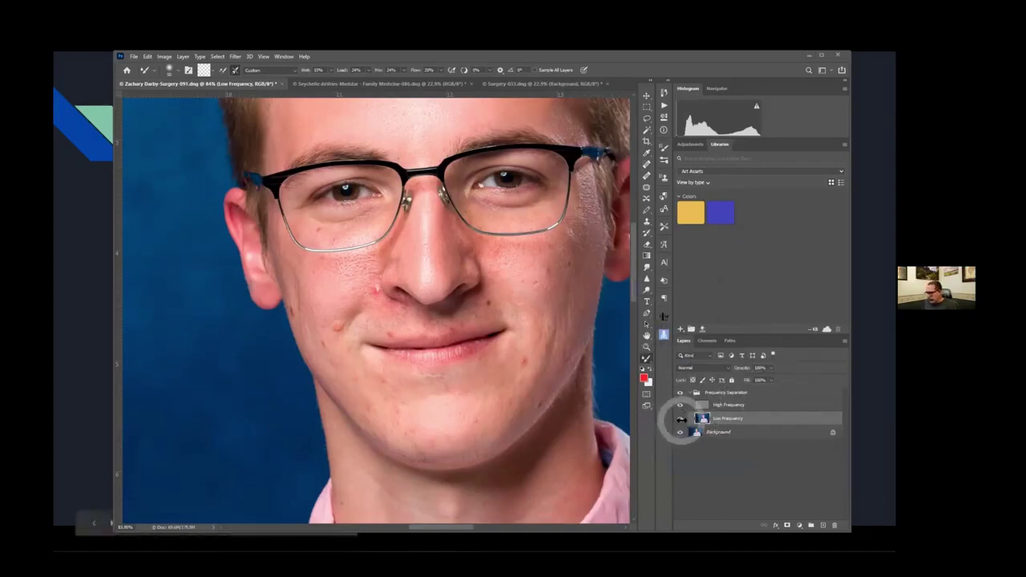
{"action": "left_click", "coordinate": [680, 418], "text": "alt"}
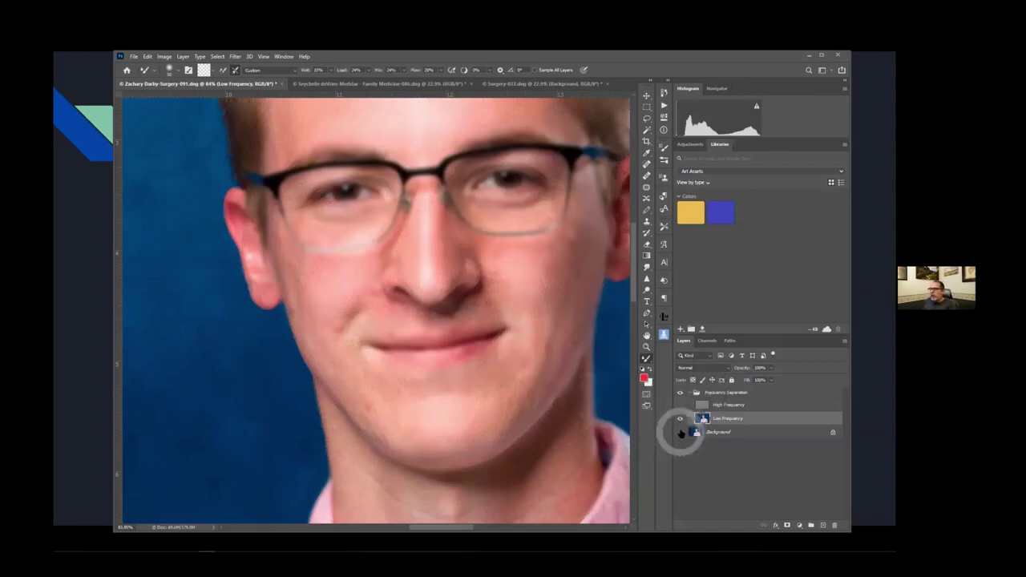
{"action": "left_click", "coordinate": [680, 419], "text": "alt"}
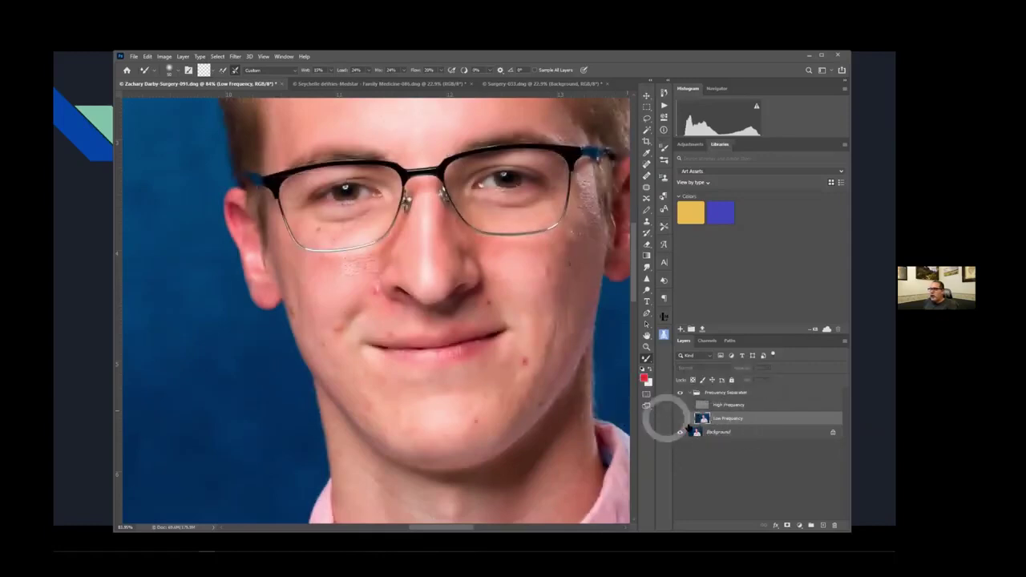
Step: With High Frequency hidden and Sample All Layers enabled, blend the cheeks, mouth area and chin on the Low Frequency layer, and show High Frequency again
{"action": "left_click", "coordinate": [679, 405]}
{"action": "left_click", "coordinate": [529, 78]}
{"action": "left_click", "coordinate": [486, 286]}
{"action": "mouse_move", "coordinate": [517, 366]}
{"action": "left_mouse_down"}
{"action": "mouse_move", "coordinate": [535, 345]}
{"action": "mouse_move", "coordinate": [522, 373]}
{"action": "mouse_move", "coordinate": [497, 378]}
{"action": "left_mouse_up"}
{"action": "left_click_drag", "start_coordinate": [449, 433], "coordinate": [441, 373]}
{"action": "left_click", "coordinate": [342, 304]}
{"action": "mouse_move", "coordinate": [362, 379]}
{"action": "left_mouse_down"}
{"action": "mouse_move", "coordinate": [362, 456]}
{"action": "mouse_move", "coordinate": [522, 513]}
{"action": "left_mouse_up"}
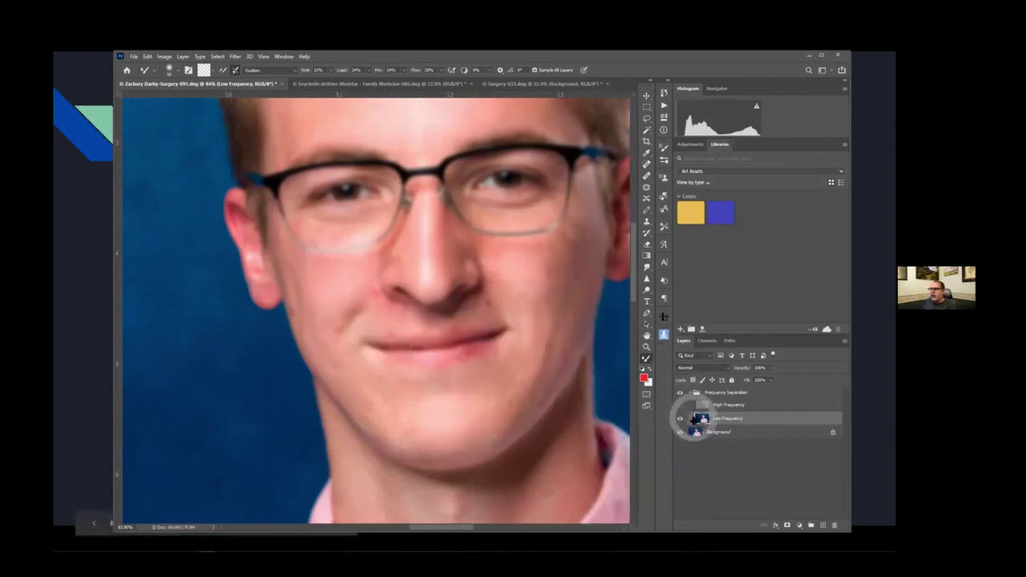
{"action": "left_click", "coordinate": [680, 405]}
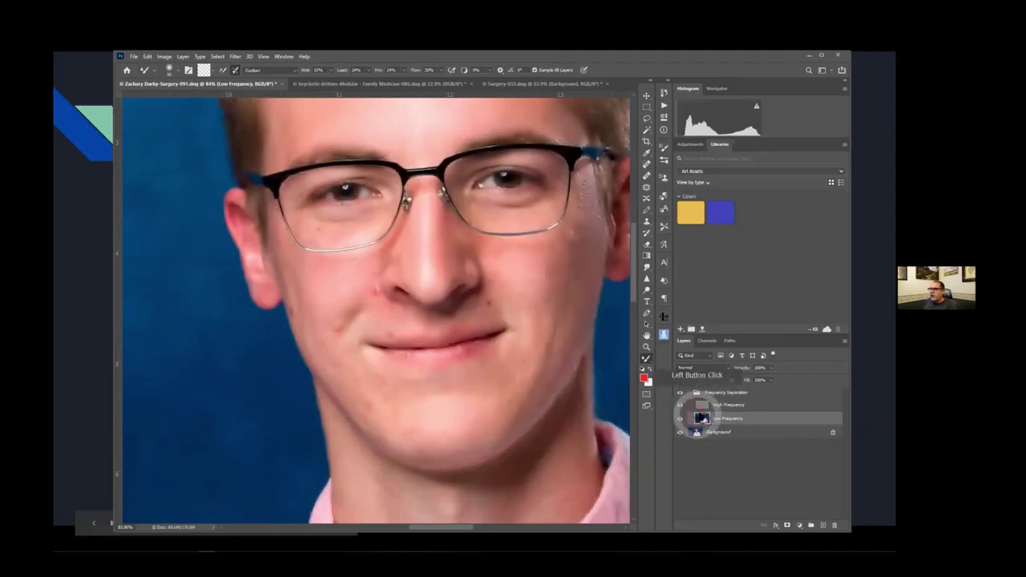
Step: Use the Clone Stamp tool on the High Frequency layer to cover the small red spot below the corner of the mouth
{"action": "left_click", "coordinate": [725, 405]}
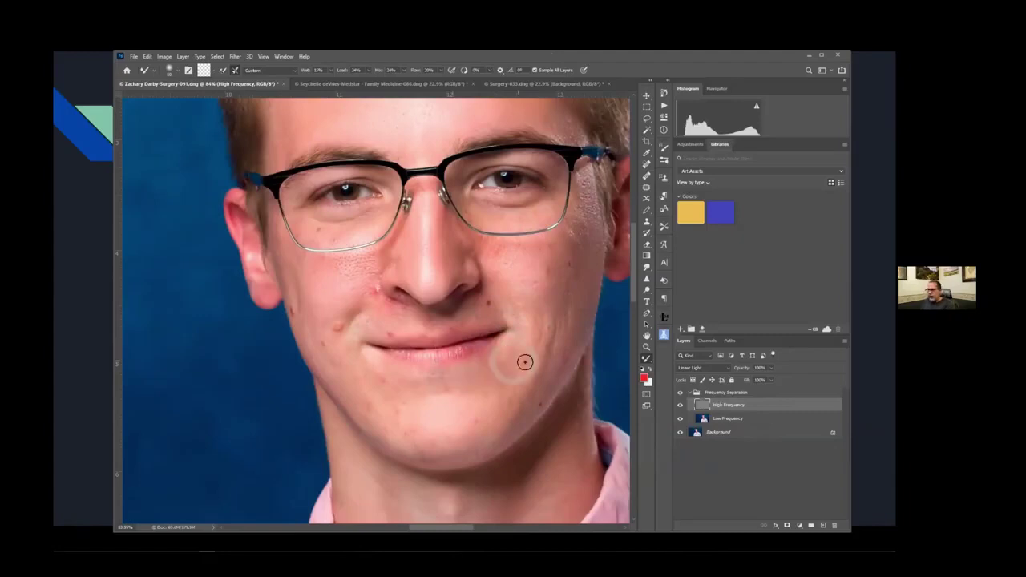
{"action": "left_click_drag", "start_coordinate": [554, 376], "coordinate": [506, 315]}
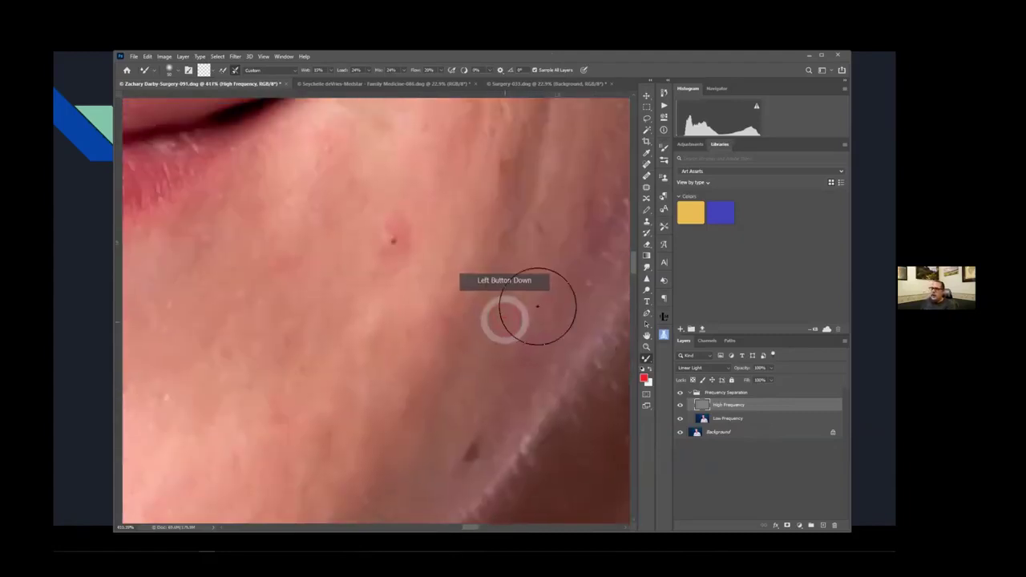
{"action": "left_click", "coordinate": [524, 332]}
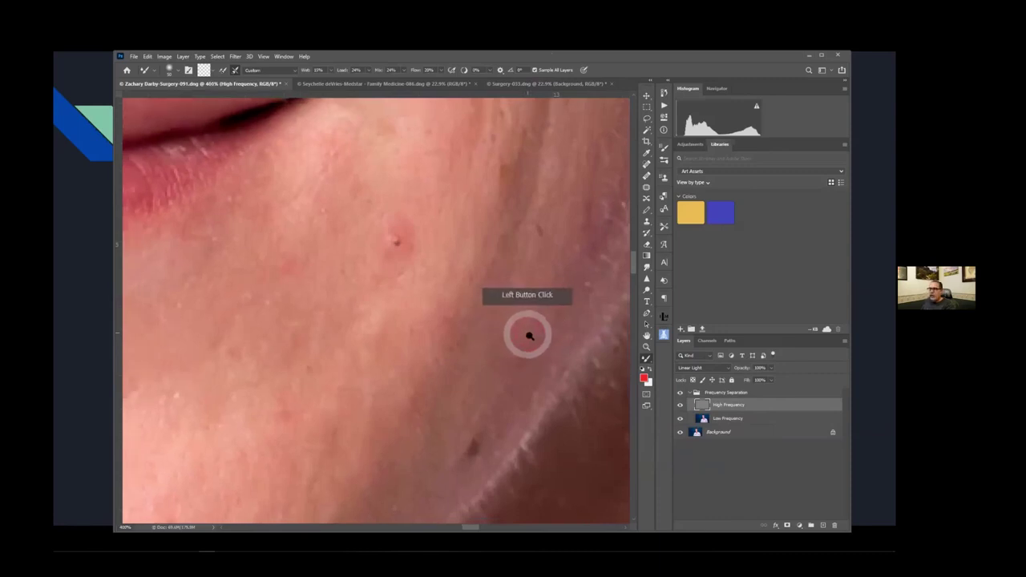
{"action": "scroll", "coordinate": [529, 336], "scroll_direction": "down", "scroll_amount": 2}
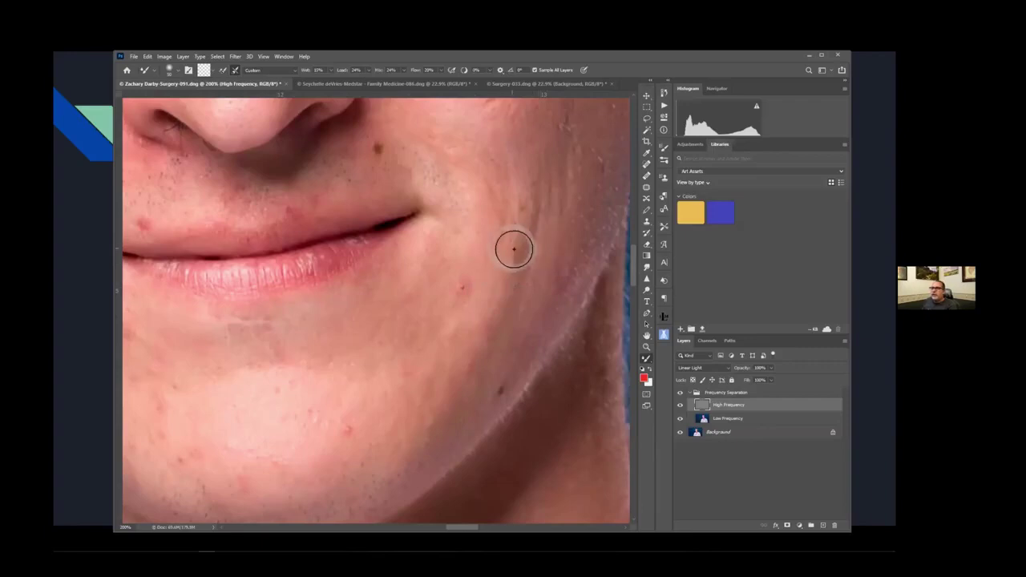
{"action": "key", "text": "s"}
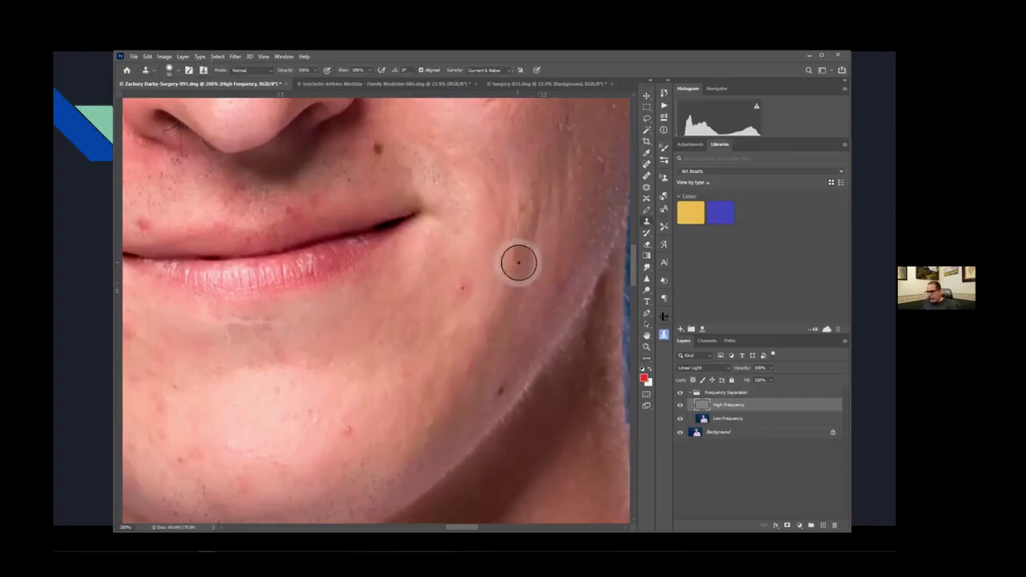
{"action": "left_click", "coordinate": [470, 244]}
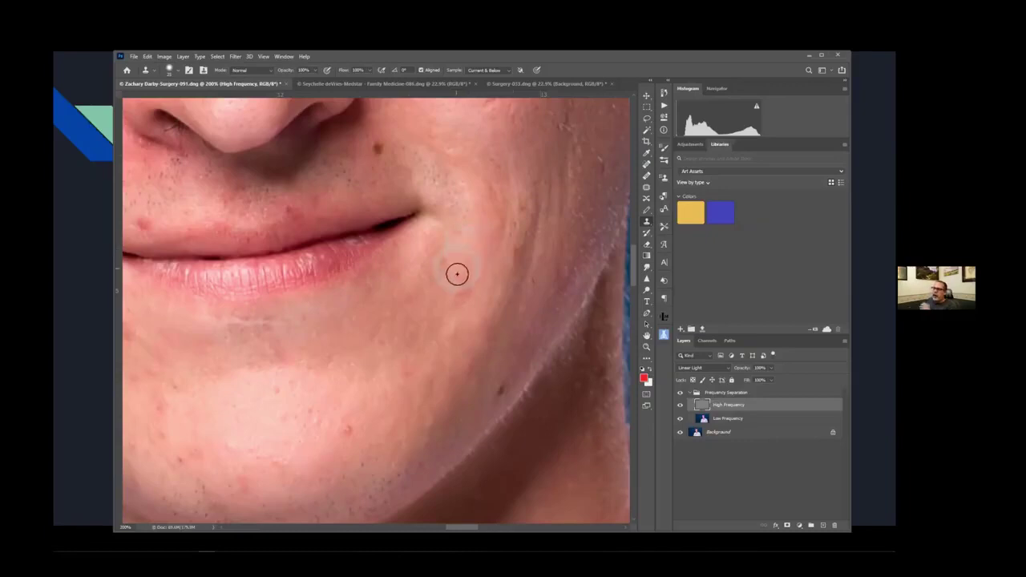
{"action": "mouse_move", "coordinate": [463, 271]}
{"action": "left_mouse_down"}
{"action": "mouse_move", "coordinate": [460, 286]}
{"action": "mouse_move", "coordinate": [473, 278]}
{"action": "left_mouse_up"}
{"action": "left_click", "coordinate": [561, 442], "text": "alt"}
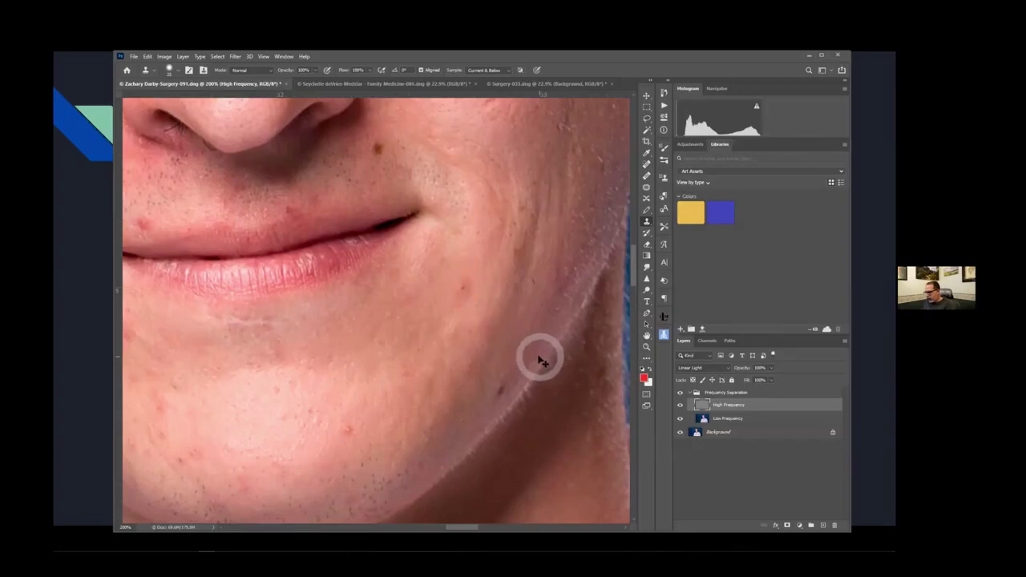
Step: With the High Frequency layer active, set the Clone Stamp to sample only the Current Layer
{"action": "left_click", "coordinate": [722, 406]}
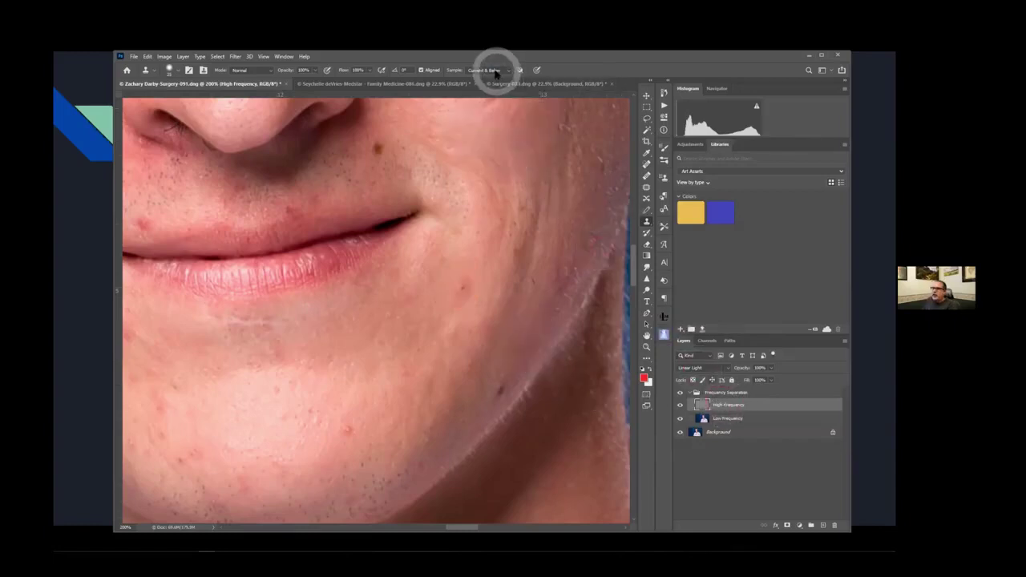
{"action": "left_click", "coordinate": [496, 73]}
{"action": "left_click", "coordinate": [491, 83]}
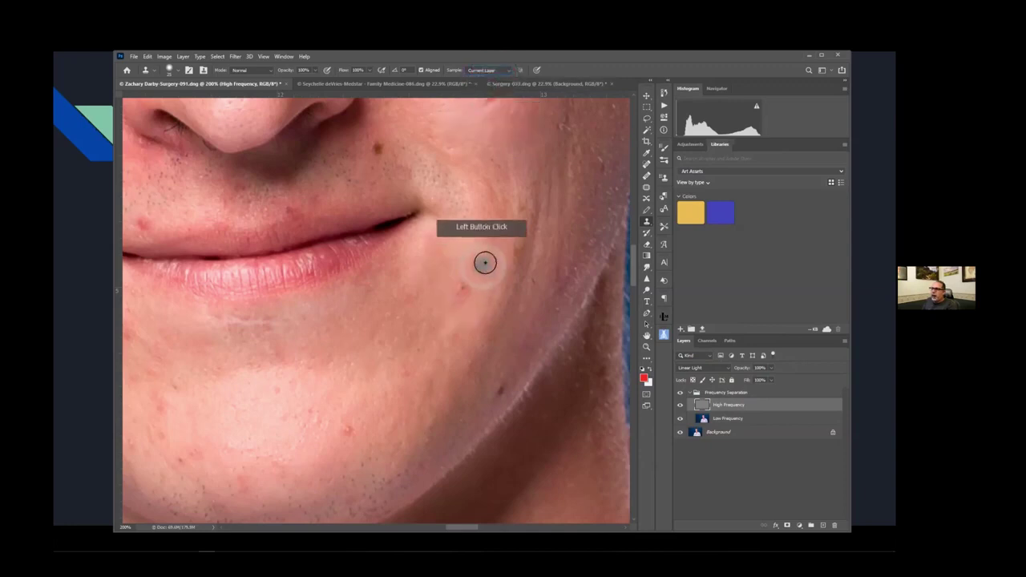
Step: Clone clean texture over the spot below the mouth corner with High Frequency isolated, restore the other layers, and cover the red chin spot
{"action": "left_click", "coordinate": [680, 432]}
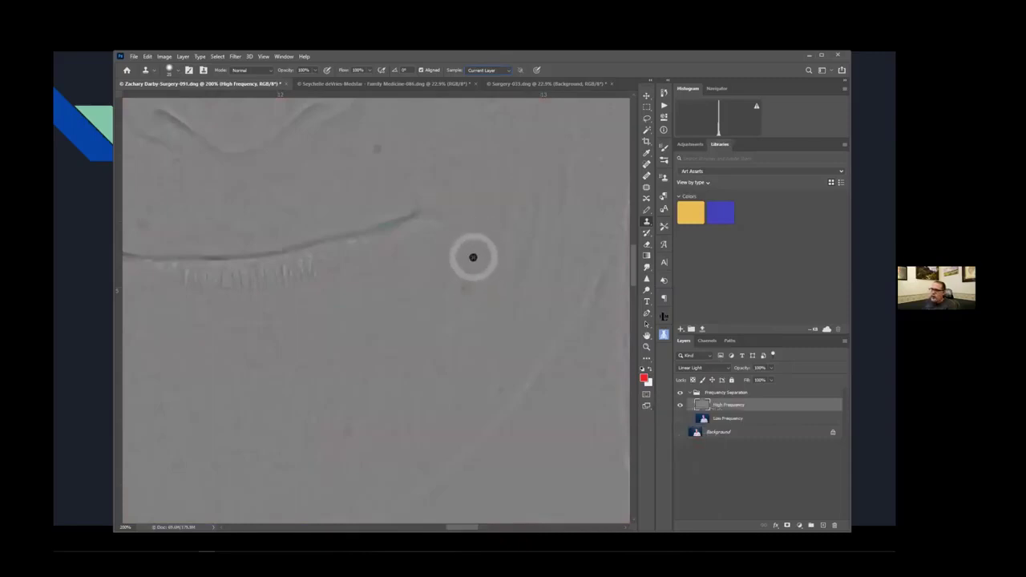
{"action": "left_click_drag", "start_coordinate": [471, 260], "coordinate": [444, 358]}
{"action": "left_click", "coordinate": [681, 406]}
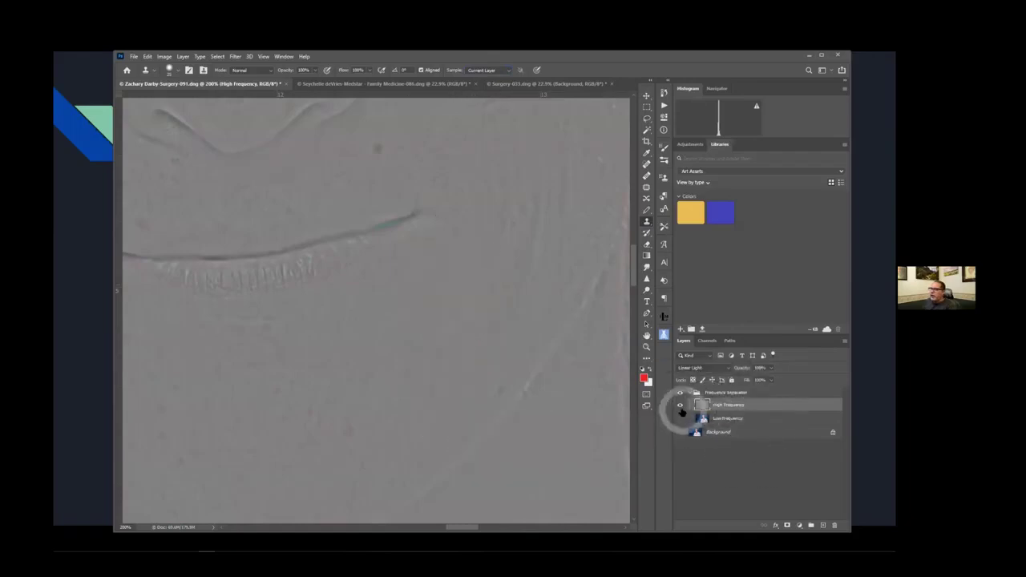
{"action": "left_click", "coordinate": [681, 407], "text": "alt"}
{"action": "left_click", "coordinate": [691, 329]}
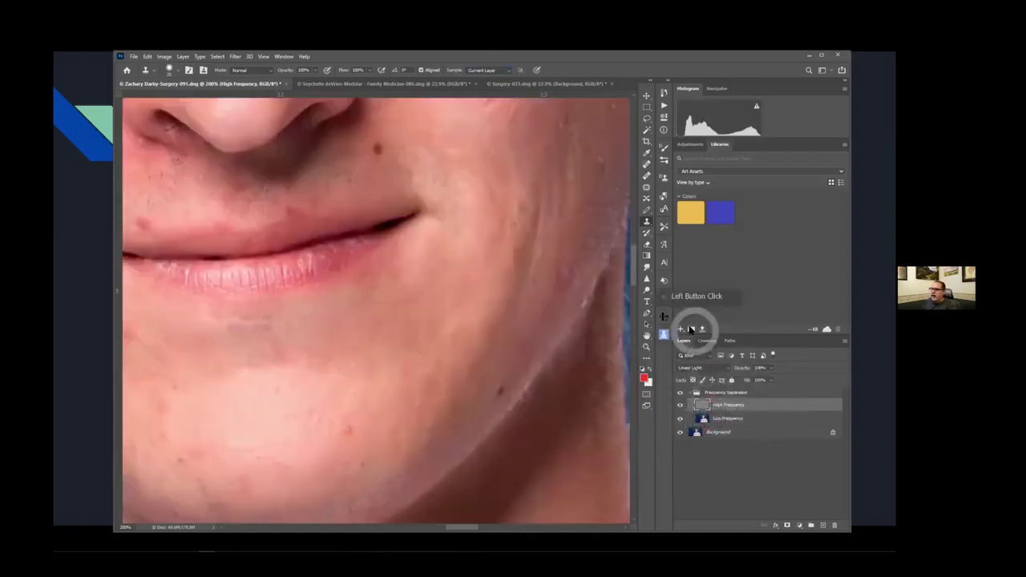
{"action": "left_click", "coordinate": [355, 410]}
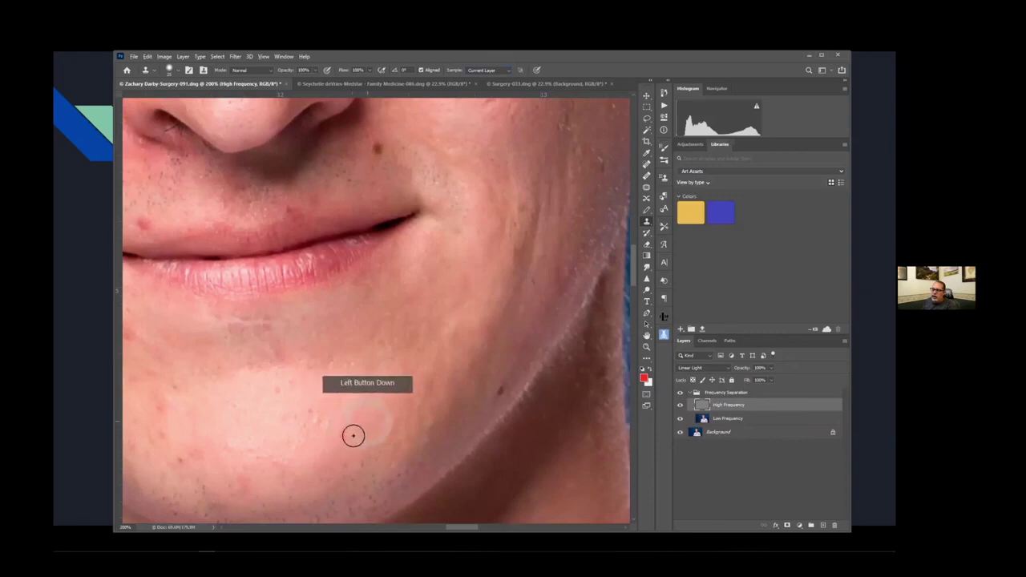
{"action": "left_click", "coordinate": [371, 395]}
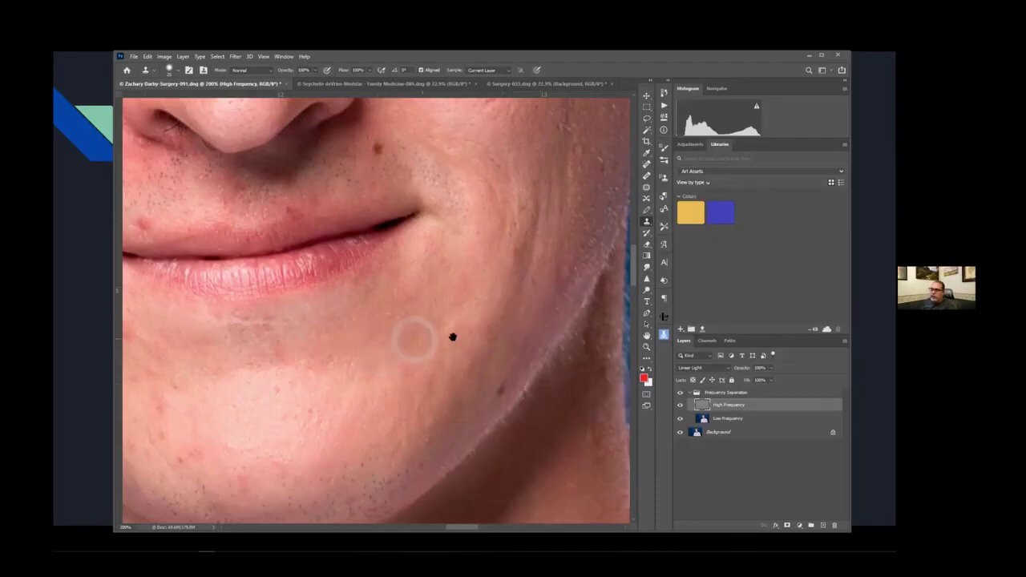
Step: Lasso the blotchy skin from below the mouth corner to the chin on the Low Frequency layer and smooth it with Motion Blur
{"action": "left_click_drag", "start_coordinate": [396, 357], "coordinate": [385, 273]}
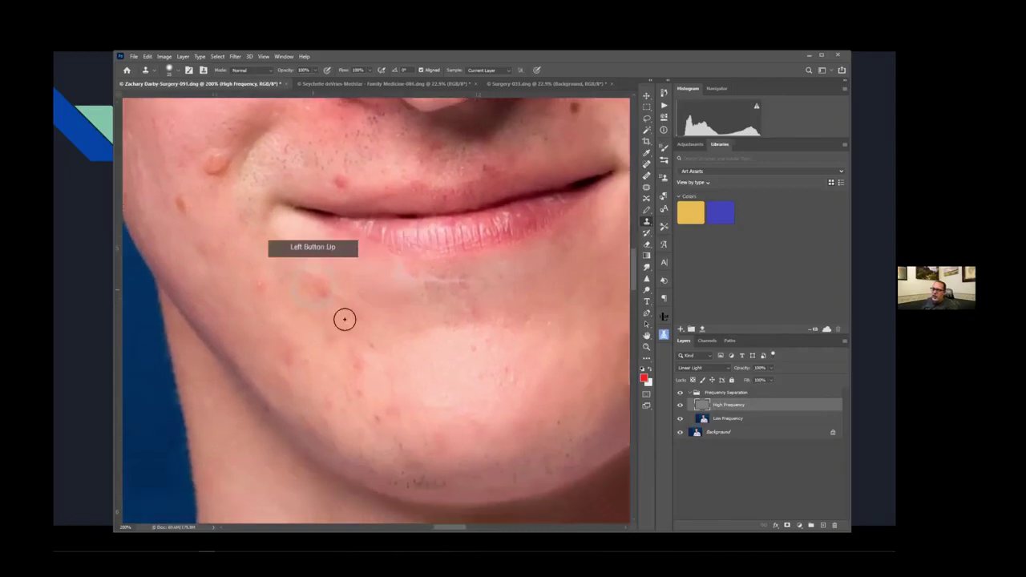
{"action": "left_click", "coordinate": [726, 419]}
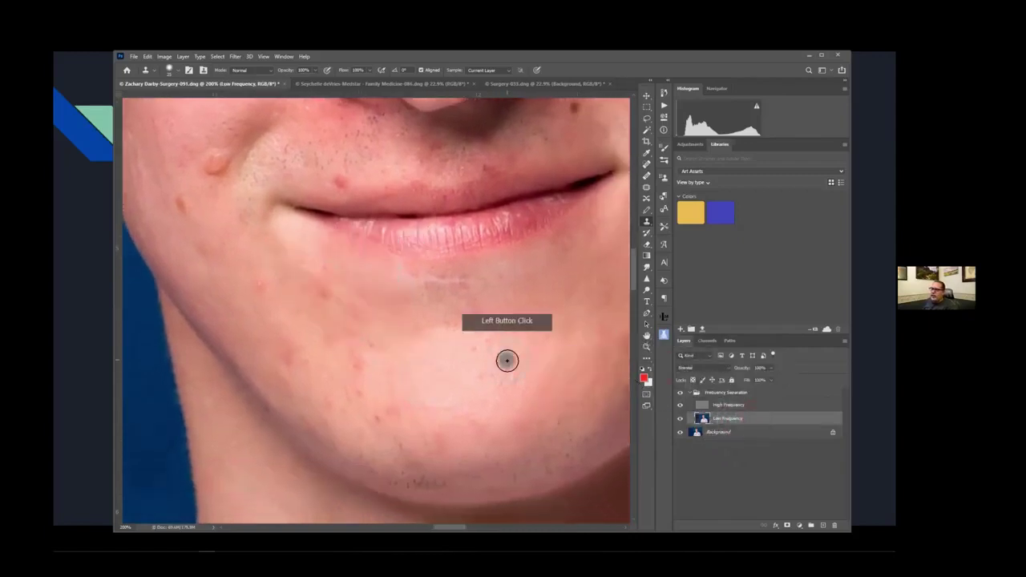
{"action": "left_click", "coordinate": [647, 118]}
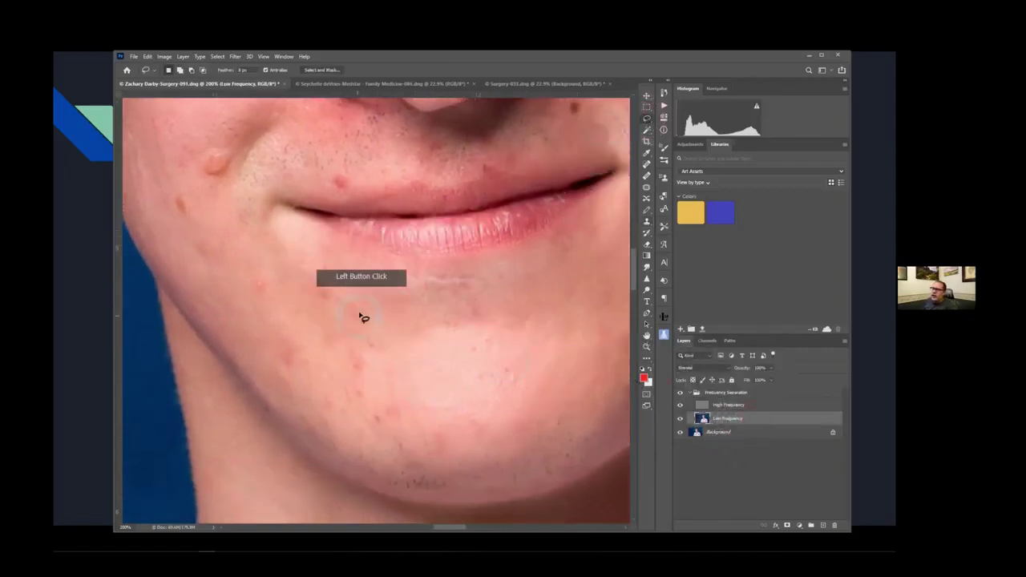
{"action": "mouse_move", "coordinate": [399, 301]}
{"action": "left_mouse_down"}
{"action": "mouse_move", "coordinate": [350, 273]}
{"action": "mouse_move", "coordinate": [305, 263]}
{"action": "mouse_move", "coordinate": [284, 272]}
{"action": "mouse_move", "coordinate": [319, 382]}
{"action": "mouse_move", "coordinate": [345, 419]}
{"action": "mouse_move", "coordinate": [411, 471]}
{"action": "mouse_move", "coordinate": [460, 469]}
{"action": "mouse_move", "coordinate": [472, 396]}
{"action": "mouse_move", "coordinate": [435, 331]}
{"action": "mouse_move", "coordinate": [378, 295]}
{"action": "left_mouse_up"}
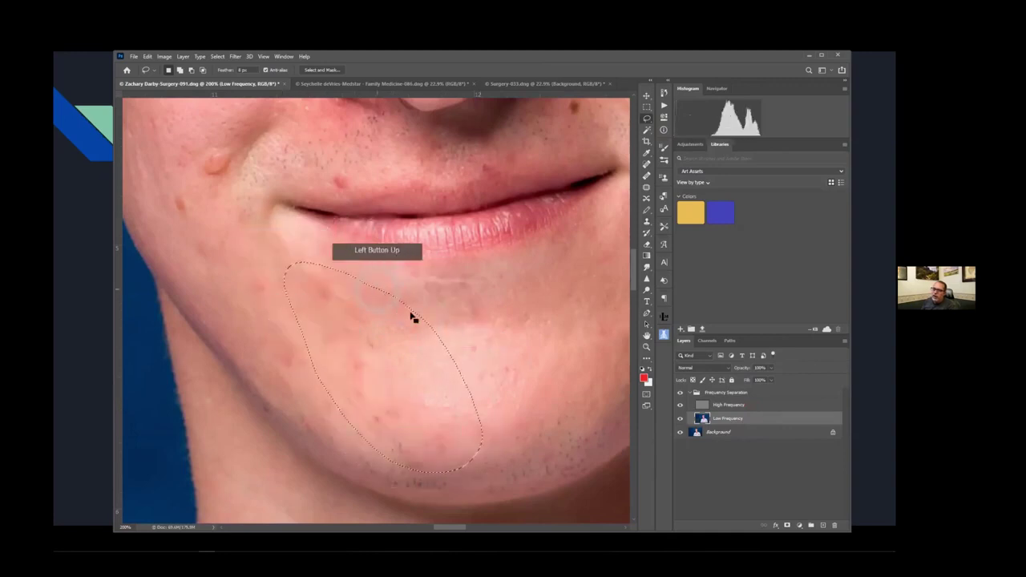
{"action": "key", "text": "ctrl+alt+f"}
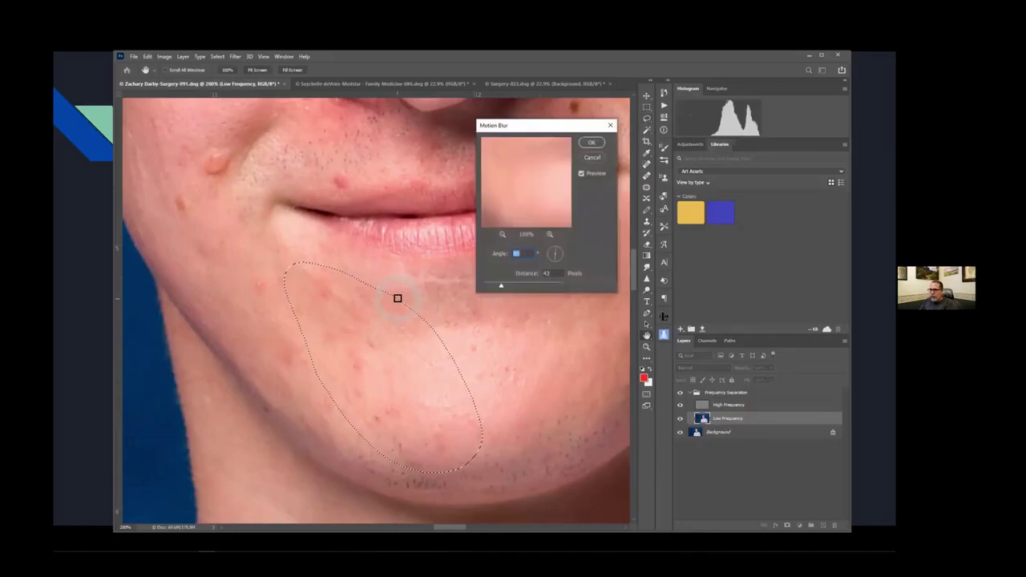
{"action": "left_click", "coordinate": [534, 250]}
{"action": "mouse_move", "coordinate": [555, 251]}
{"action": "left_mouse_down"}
{"action": "mouse_move", "coordinate": [527, 293]}
{"action": "mouse_move", "coordinate": [559, 260]}
{"action": "mouse_move", "coordinate": [553, 248]}
{"action": "mouse_move", "coordinate": [539, 292]}
{"action": "mouse_move", "coordinate": [513, 281]}
{"action": "left_mouse_up"}
{"action": "left_click", "coordinate": [500, 286]}
{"action": "left_click", "coordinate": [591, 142]}
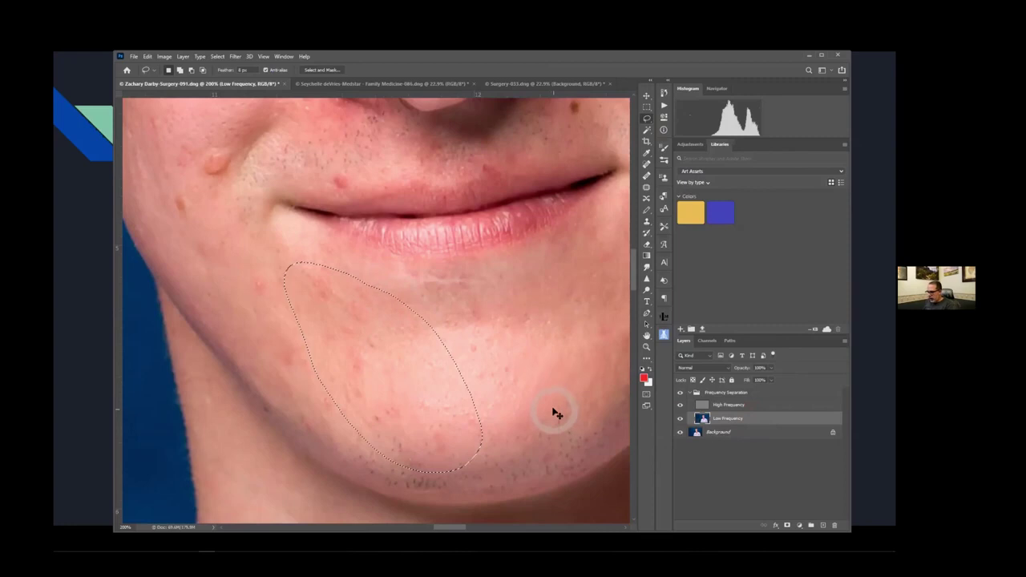
{"action": "left_click", "coordinate": [680, 395]}
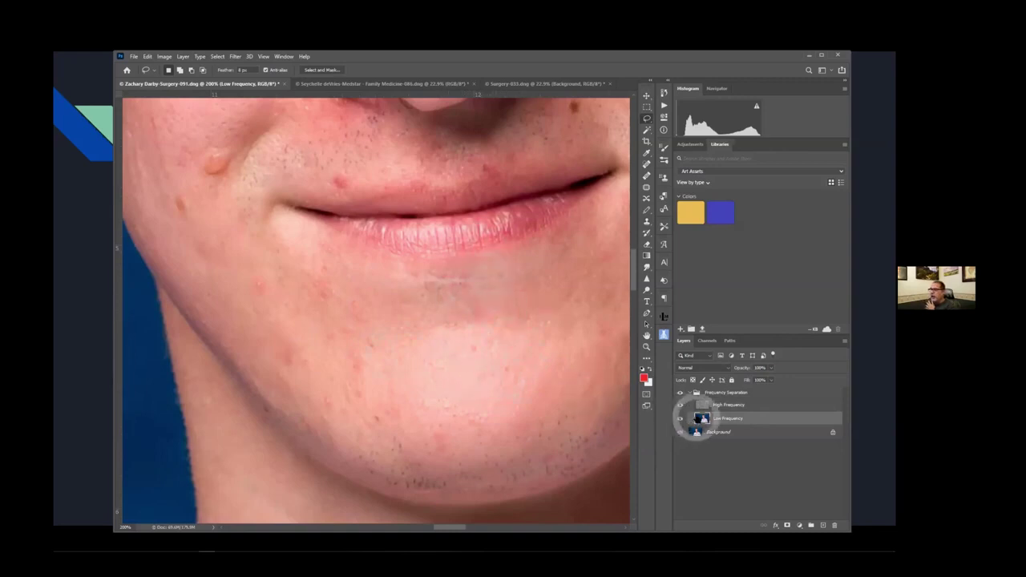
Step: Blend the blotchy skin below the mouth and across the chin on Low Frequency with the Mixer Brush, with Sample All Layers off
{"action": "key", "text": "b"}
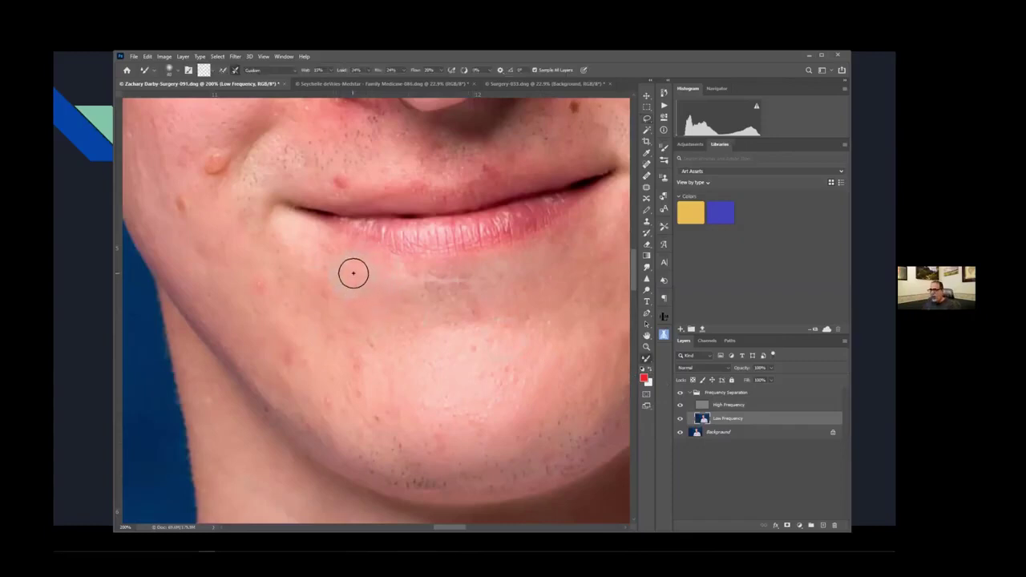
{"action": "left_click", "coordinate": [325, 291]}
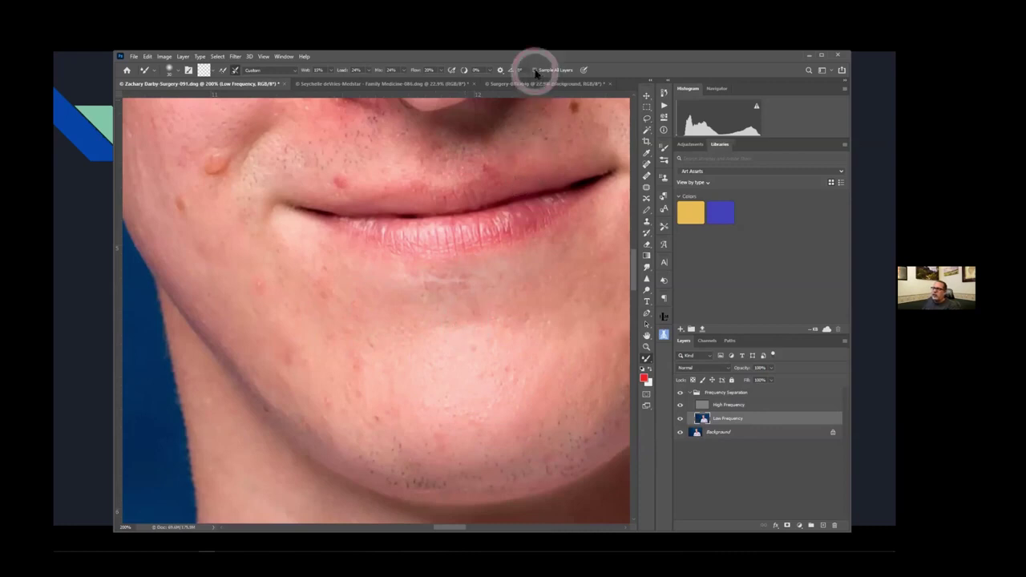
{"action": "left_click_drag", "start_coordinate": [350, 327], "coordinate": [337, 289]}
{"action": "left_click", "coordinate": [316, 274]}
{"action": "left_click", "coordinate": [304, 255]}
{"action": "left_click", "coordinate": [312, 288]}
{"action": "left_click", "coordinate": [328, 315]}
{"action": "left_click", "coordinate": [375, 319]}
{"action": "left_click", "coordinate": [397, 339]}
{"action": "left_click", "coordinate": [389, 352]}
{"action": "left_click", "coordinate": [390, 375]}
{"action": "left_click", "coordinate": [390, 307]}
{"action": "left_click", "coordinate": [318, 293]}
{"action": "left_click", "coordinate": [415, 364]}
{"action": "left_click", "coordinate": [389, 355]}
{"action": "left_click", "coordinate": [392, 406]}
{"action": "left_click", "coordinate": [385, 371]}
{"action": "left_click", "coordinate": [328, 366]}
{"action": "left_click", "coordinate": [357, 373]}
{"action": "left_click", "coordinate": [309, 298]}
{"action": "left_click", "coordinate": [505, 375]}
Step: Clone clean texture over the small blemishes between the mouth corner and chin on the High Frequency layer
{"action": "left_click", "coordinate": [731, 405]}
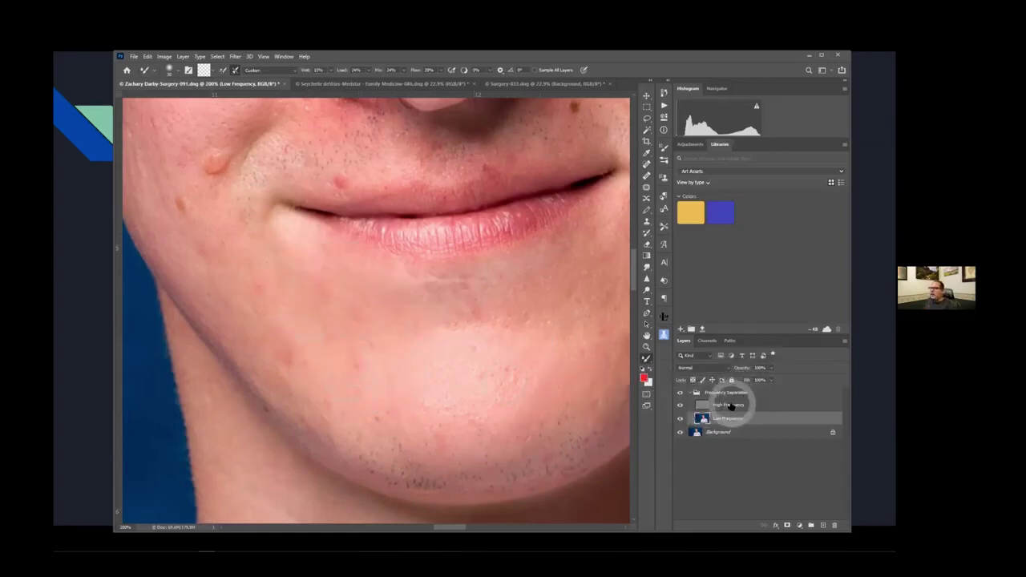
{"action": "key", "text": "s"}
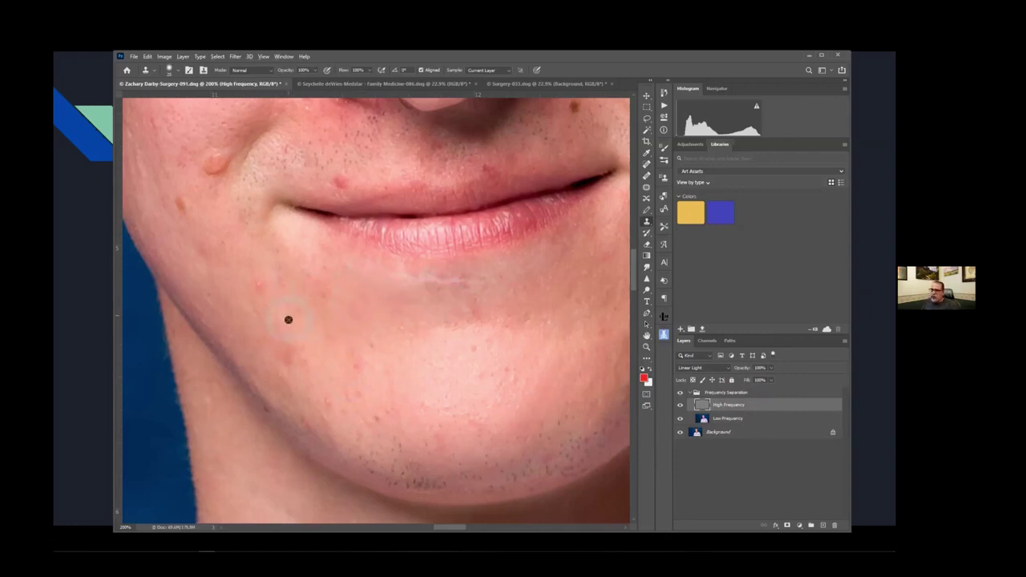
{"action": "left_click", "coordinate": [312, 287], "text": "alt"}
{"action": "left_click", "coordinate": [326, 270]}
{"action": "left_click", "coordinate": [362, 290]}
{"action": "left_click", "coordinate": [330, 293]}
{"action": "left_click", "coordinate": [348, 297]}
{"action": "left_click", "coordinate": [383, 328]}
{"action": "left_click", "coordinate": [347, 329]}
{"action": "left_click", "coordinate": [389, 342]}
{"action": "left_click", "coordinate": [391, 361]}
{"action": "left_click", "coordinate": [356, 367]}
{"action": "left_click", "coordinate": [357, 353]}
{"action": "left_click", "coordinate": [327, 359]}
{"action": "left_click", "coordinate": [325, 342]}
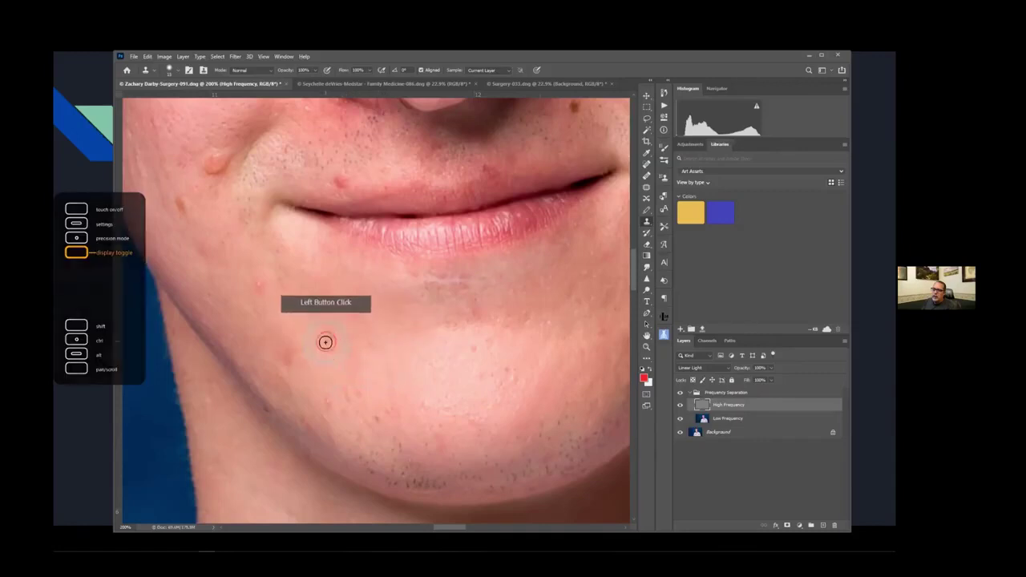
{"action": "left_click", "coordinate": [337, 340]}
{"action": "left_click", "coordinate": [374, 391]}
{"action": "left_click", "coordinate": [359, 391]}
{"action": "left_click", "coordinate": [385, 377]}
{"action": "left_click", "coordinate": [359, 382]}
{"action": "left_click", "coordinate": [445, 322]}
{"action": "left_click", "coordinate": [429, 346]}
{"action": "left_click", "coordinate": [416, 329]}
{"action": "left_click", "coordinate": [453, 320]}
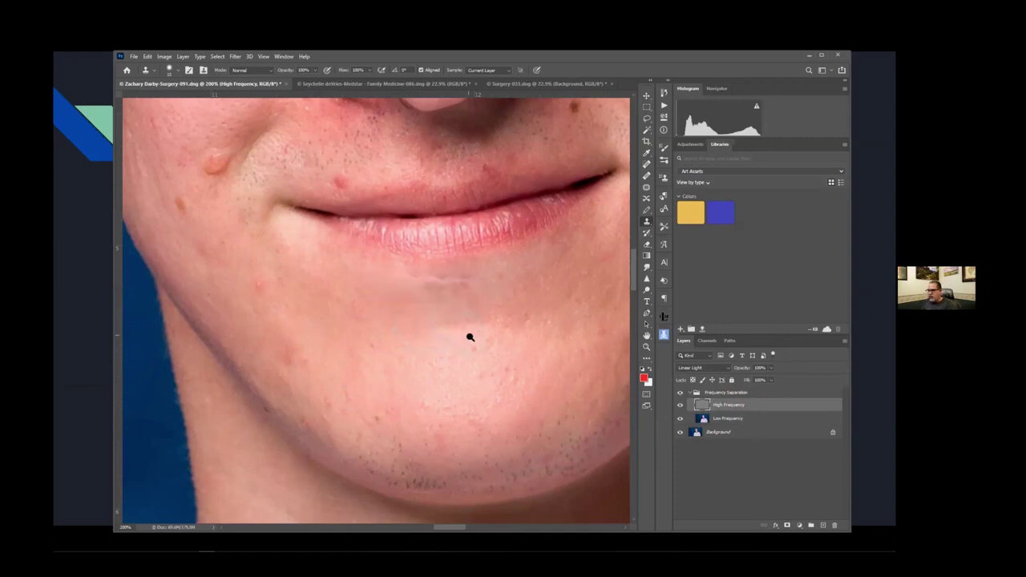
Step: At about 400% magnification, clone away the remaining fine spots and dark pores across the chin on the High Frequency layer
{"action": "mouse_move", "coordinate": [280, 275]}
{"action": "left_mouse_down"}
{"action": "mouse_move", "coordinate": [441, 378]}
{"action": "mouse_move", "coordinate": [483, 374]}
{"action": "left_mouse_up"}
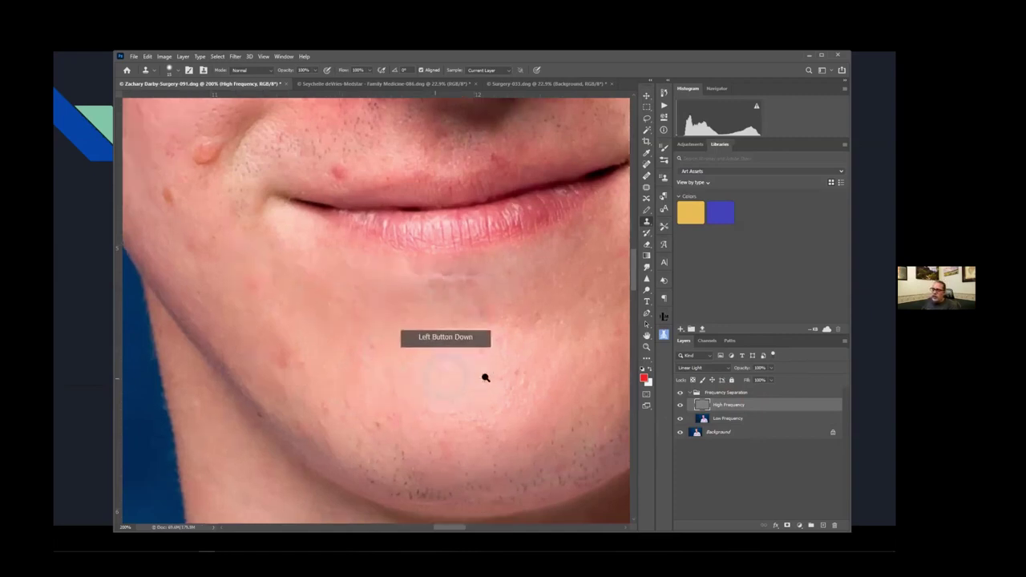
{"action": "scroll", "coordinate": [497, 319], "scroll_direction": "down", "scroll_amount": 1}
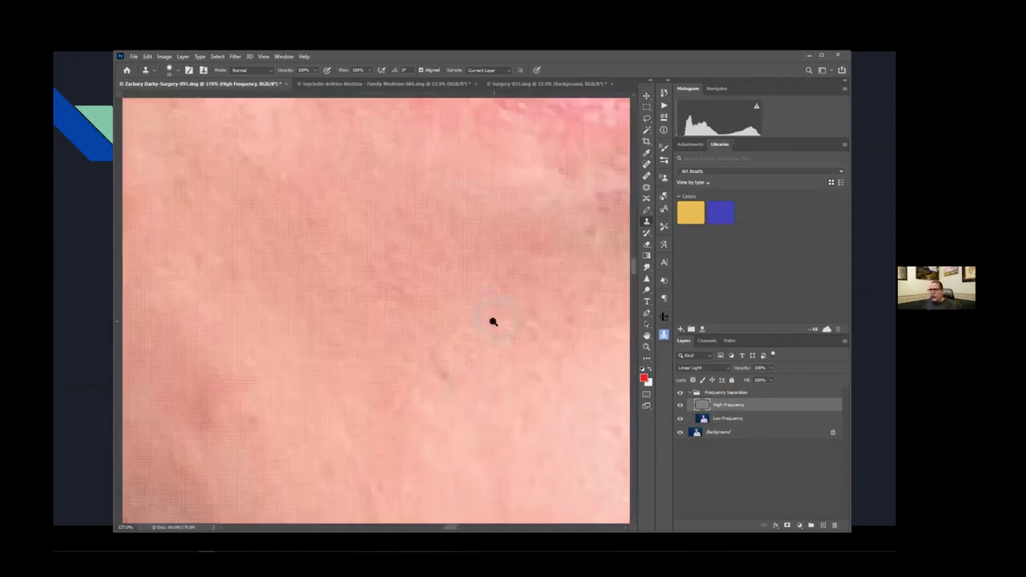
{"action": "scroll", "coordinate": [498, 328], "scroll_direction": "down", "scroll_amount": 2}
{"action": "left_click", "coordinate": [531, 320]}
{"action": "scroll", "coordinate": [492, 282], "scroll_direction": "up", "scroll_amount": 2}
{"action": "left_click", "coordinate": [444, 252]}
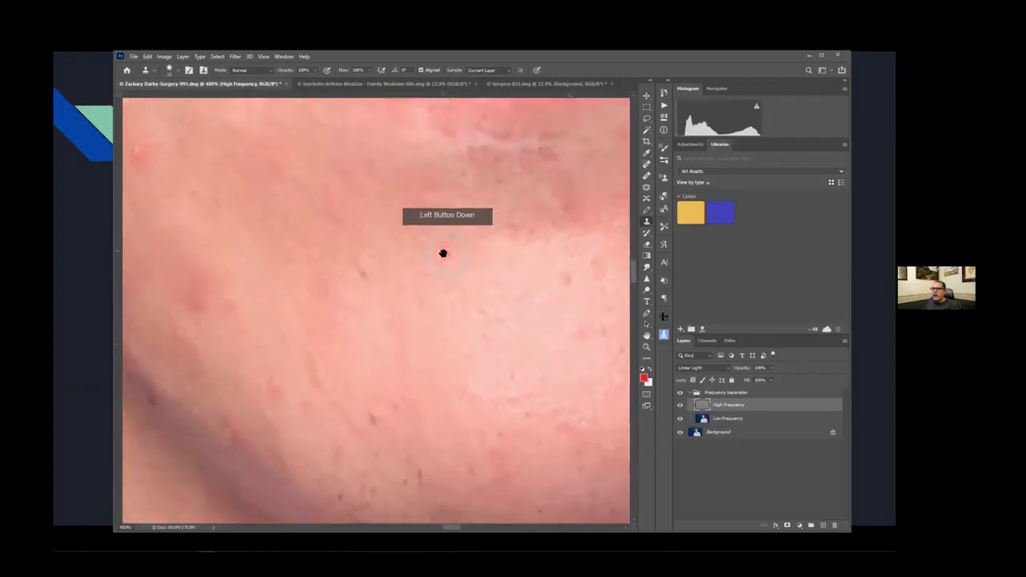
{"action": "left_click", "coordinate": [451, 313]}
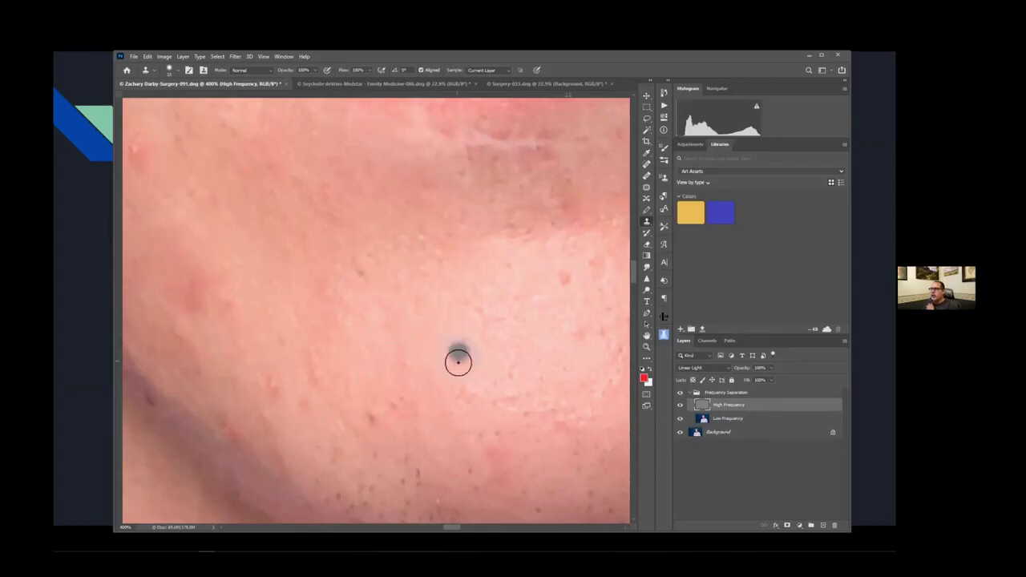
{"action": "left_click", "coordinate": [558, 278]}
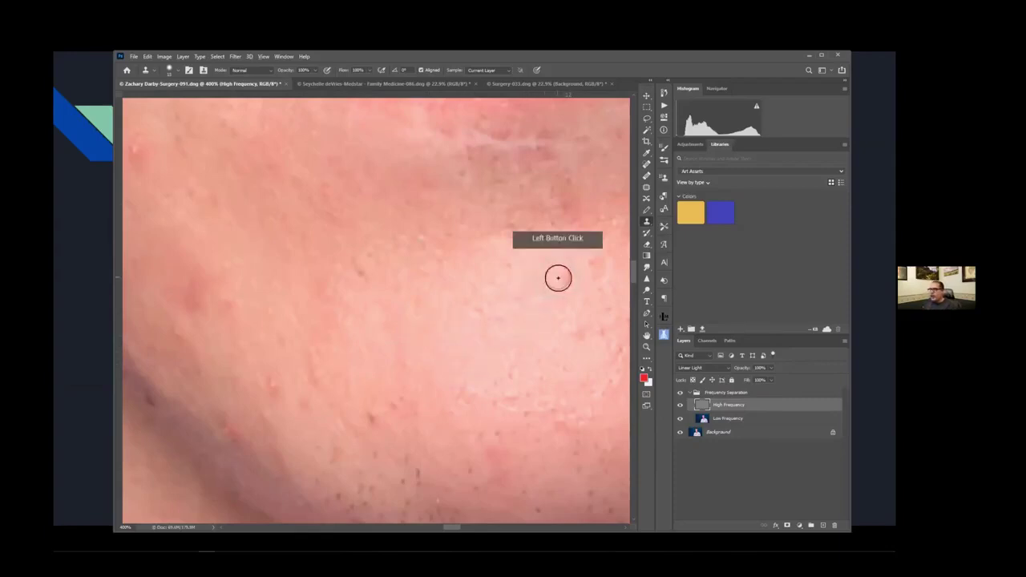
{"action": "left_click", "coordinate": [558, 309]}
{"action": "left_click", "coordinate": [454, 409]}
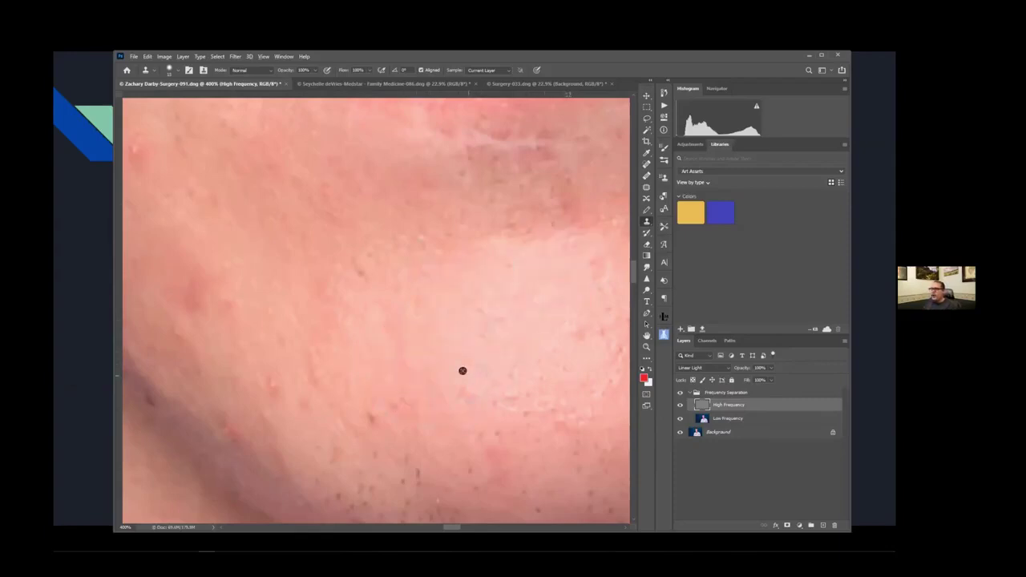
{"action": "left_click", "coordinate": [401, 402]}
{"action": "left_click", "coordinate": [427, 416]}
{"action": "left_click", "coordinate": [374, 421]}
{"action": "left_click", "coordinate": [483, 409]}
{"action": "left_click", "coordinate": [337, 368]}
{"action": "left_click", "coordinate": [276, 353]}
{"action": "left_click", "coordinate": [275, 381]}
{"action": "left_click", "coordinate": [283, 383]}
{"action": "left_click", "coordinate": [458, 378]}
{"action": "left_click", "coordinate": [293, 368]}
Step: Fit the whole portrait in view, and examine the retouched face up close
{"action": "key", "text": "ctrl+0"}
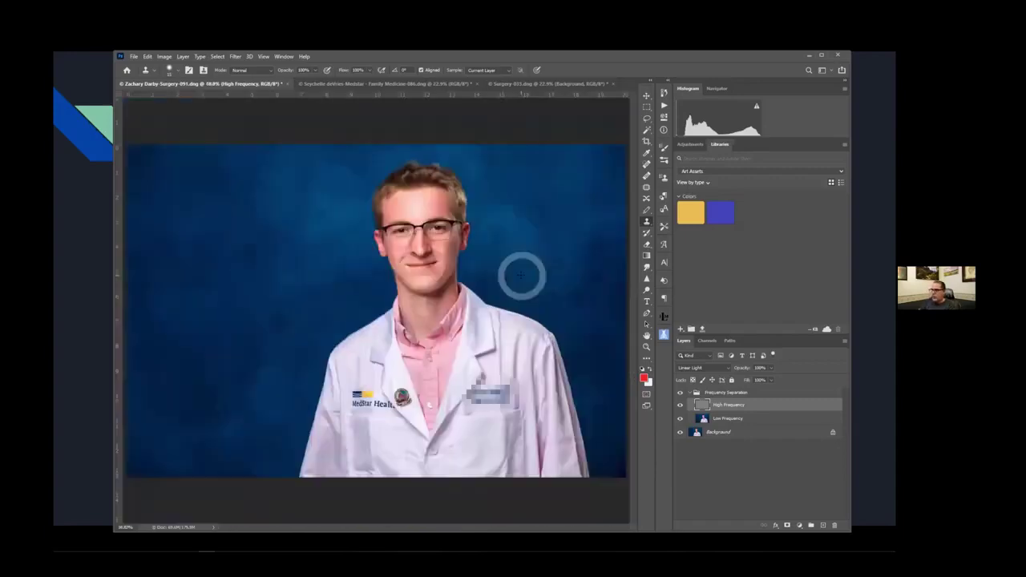
{"action": "left_click_drag", "start_coordinate": [343, 180], "coordinate": [481, 277]}
{"action": "left_click_drag", "start_coordinate": [481, 276], "coordinate": [488, 362]}
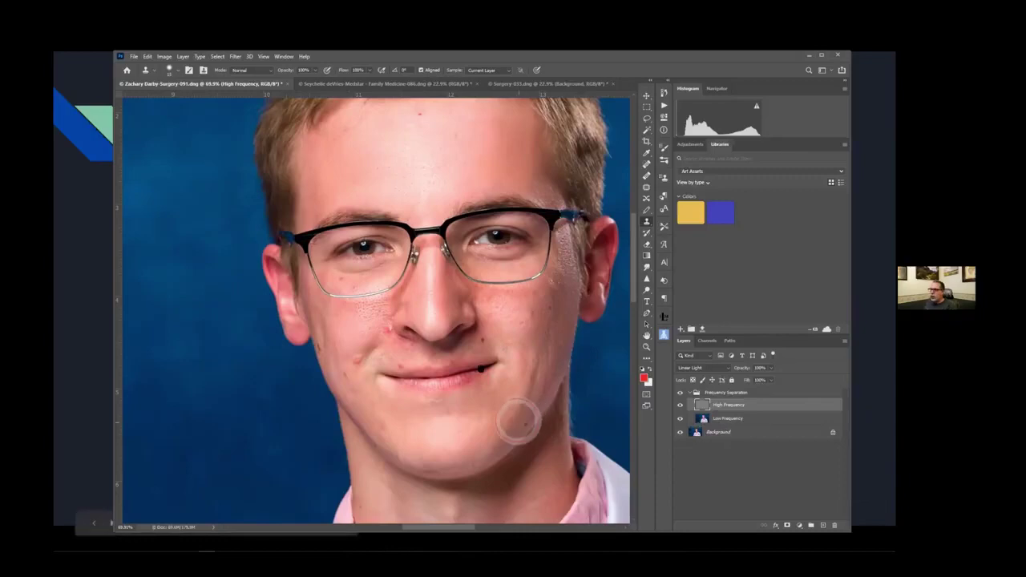
Step: Smooth the wrinkles across the coat's breast pocket with the Mixer Brush on Low Frequency, and compare it with the Frequency Separation group hidden
{"action": "left_click_drag", "start_coordinate": [518, 423], "coordinate": [419, 174]}
{"action": "left_click_drag", "start_coordinate": [485, 481], "coordinate": [485, 313]}
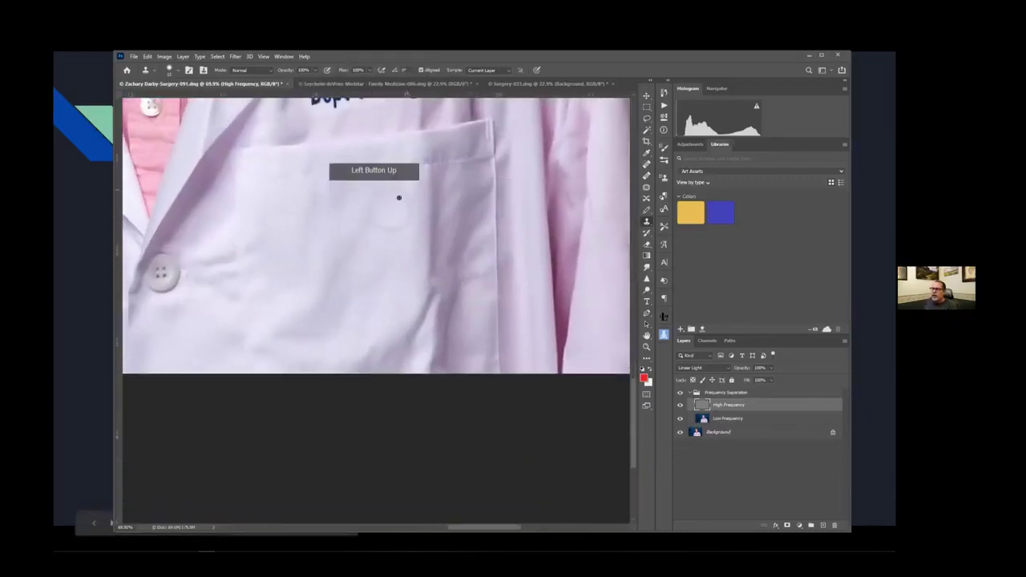
{"action": "left_click", "coordinate": [732, 418]}
{"action": "key", "text": "b"}
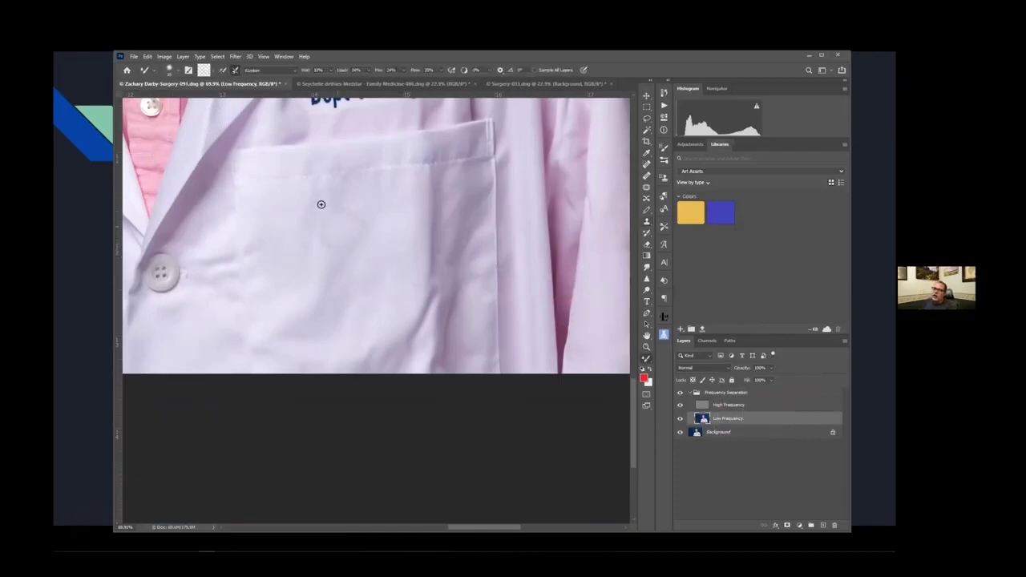
{"action": "mouse_move", "coordinate": [330, 211]}
{"action": "left_mouse_down"}
{"action": "mouse_move", "coordinate": [353, 246]}
{"action": "mouse_move", "coordinate": [320, 221]}
{"action": "mouse_move", "coordinate": [347, 285]}
{"action": "mouse_move", "coordinate": [301, 254]}
{"action": "mouse_move", "coordinate": [339, 319]}
{"action": "mouse_move", "coordinate": [310, 299]}
{"action": "mouse_move", "coordinate": [311, 323]}
{"action": "mouse_move", "coordinate": [282, 309]}
{"action": "mouse_move", "coordinate": [295, 347]}
{"action": "mouse_move", "coordinate": [289, 291]}
{"action": "mouse_move", "coordinate": [329, 293]}
{"action": "mouse_move", "coordinate": [358, 348]}
{"action": "mouse_move", "coordinate": [310, 293]}
{"action": "mouse_move", "coordinate": [294, 341]}
{"action": "mouse_move", "coordinate": [260, 331]}
{"action": "mouse_move", "coordinate": [376, 230]}
{"action": "mouse_move", "coordinate": [310, 226]}
{"action": "mouse_move", "coordinate": [315, 202]}
{"action": "mouse_move", "coordinate": [352, 181]}
{"action": "mouse_move", "coordinate": [326, 248]}
{"action": "mouse_move", "coordinate": [369, 237]}
{"action": "mouse_move", "coordinate": [330, 294]}
{"action": "mouse_move", "coordinate": [381, 294]}
{"action": "mouse_move", "coordinate": [354, 333]}
{"action": "mouse_move", "coordinate": [290, 302]}
{"action": "mouse_move", "coordinate": [313, 352]}
{"action": "mouse_move", "coordinate": [269, 338]}
{"action": "mouse_move", "coordinate": [308, 366]}
{"action": "mouse_move", "coordinate": [273, 295]}
{"action": "mouse_move", "coordinate": [292, 275]}
{"action": "mouse_move", "coordinate": [327, 281]}
{"action": "mouse_move", "coordinate": [303, 206]}
{"action": "mouse_move", "coordinate": [348, 255]}
{"action": "mouse_move", "coordinate": [360, 303]}
{"action": "mouse_move", "coordinate": [316, 285]}
{"action": "mouse_move", "coordinate": [318, 325]}
{"action": "mouse_move", "coordinate": [288, 321]}
{"action": "mouse_move", "coordinate": [297, 341]}
{"action": "mouse_move", "coordinate": [382, 307]}
{"action": "mouse_move", "coordinate": [312, 323]}
{"action": "mouse_move", "coordinate": [281, 262]}
{"action": "mouse_move", "coordinate": [265, 279]}
{"action": "mouse_move", "coordinate": [284, 307]}
{"action": "mouse_move", "coordinate": [303, 283]}
{"action": "mouse_move", "coordinate": [332, 276]}
{"action": "mouse_move", "coordinate": [358, 316]}
{"action": "mouse_move", "coordinate": [377, 307]}
{"action": "mouse_move", "coordinate": [406, 358]}
{"action": "mouse_move", "coordinate": [365, 337]}
{"action": "mouse_move", "coordinate": [368, 359]}
{"action": "mouse_move", "coordinate": [395, 319]}
{"action": "mouse_move", "coordinate": [433, 356]}
{"action": "mouse_move", "coordinate": [403, 306]}
{"action": "mouse_move", "coordinate": [405, 355]}
{"action": "mouse_move", "coordinate": [367, 359]}
{"action": "mouse_move", "coordinate": [430, 355]}
{"action": "mouse_move", "coordinate": [408, 286]}
{"action": "mouse_move", "coordinate": [425, 266]}
{"action": "mouse_move", "coordinate": [410, 205]}
{"action": "mouse_move", "coordinate": [435, 183]}
{"action": "mouse_move", "coordinate": [431, 342]}
{"action": "mouse_move", "coordinate": [559, 361]}
{"action": "left_mouse_up"}
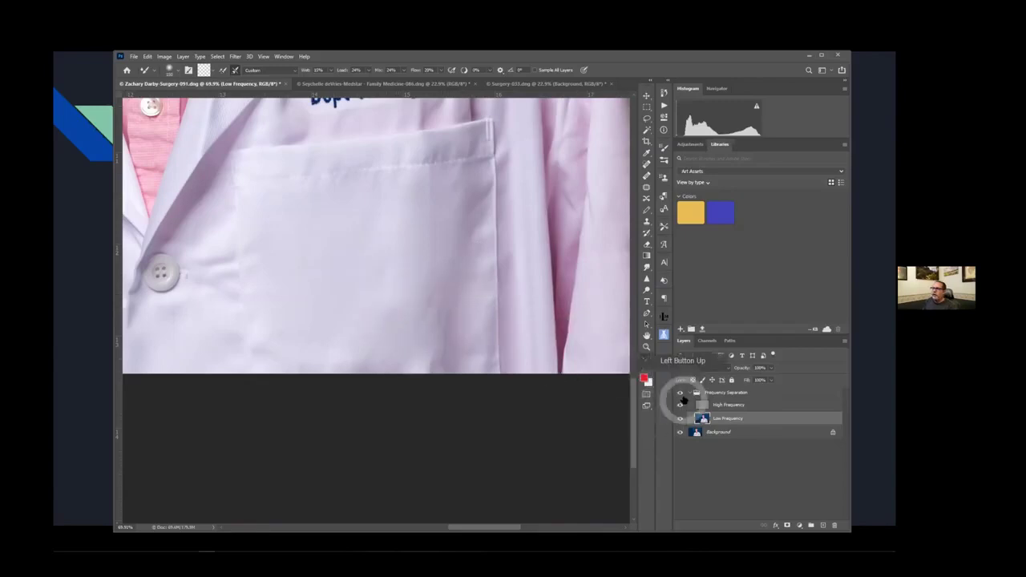
{"action": "left_click", "coordinate": [681, 405]}
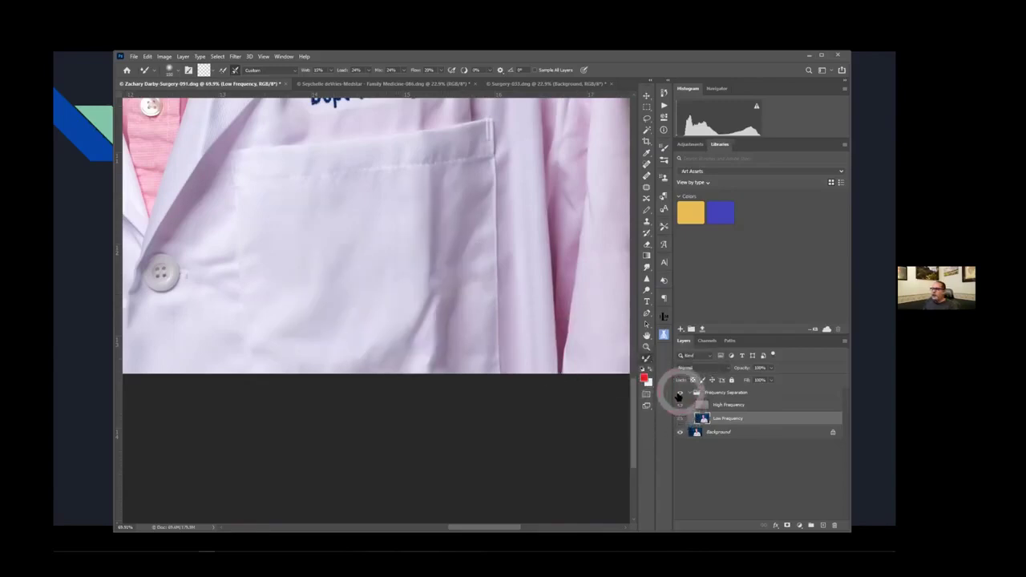
{"action": "left_click", "coordinate": [680, 394]}
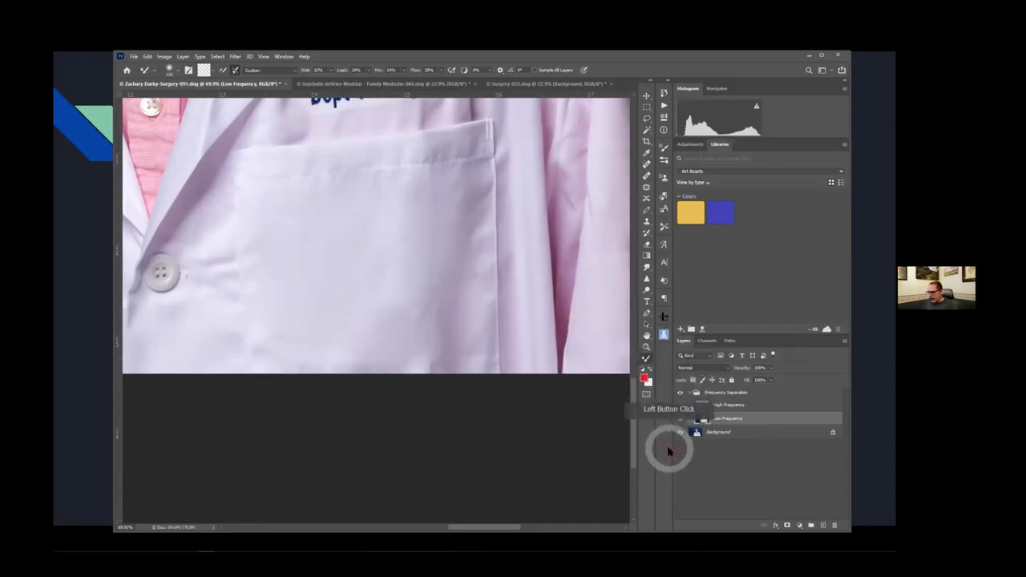
Step: Clone clean fabric texture over the remaining crease lines in the lower part of the breast pocket on the High Frequency layer
{"action": "left_click_drag", "start_coordinate": [377, 181], "coordinate": [498, 255]}
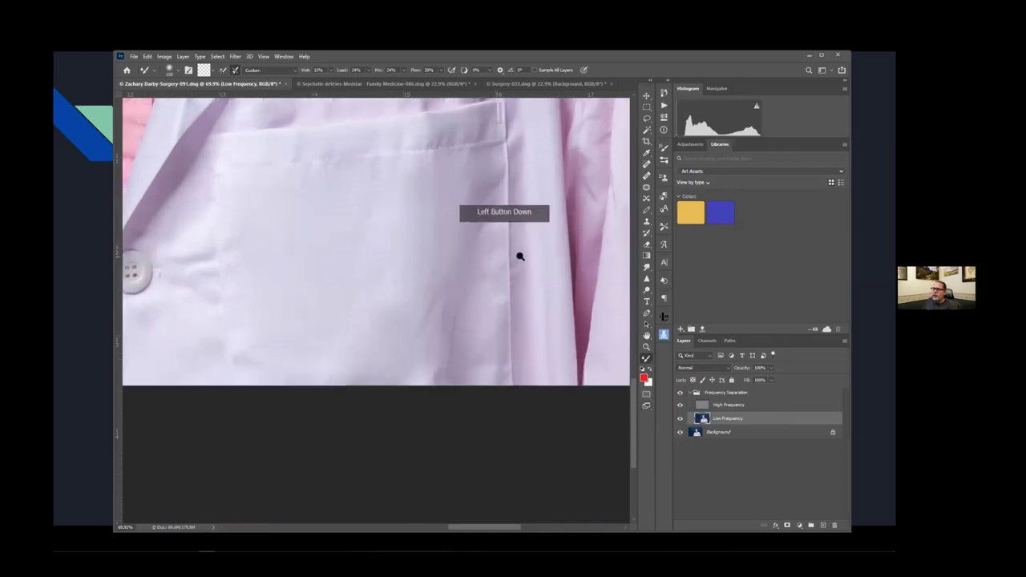
{"action": "left_click_drag", "start_coordinate": [385, 333], "coordinate": [502, 220]}
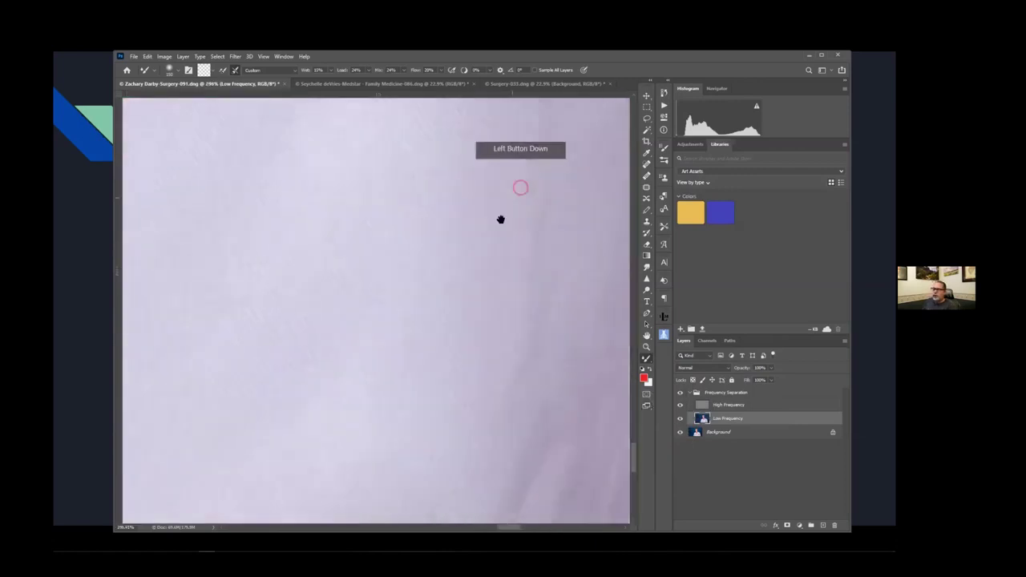
{"action": "left_click_drag", "start_coordinate": [502, 268], "coordinate": [525, 298]}
{"action": "left_click_drag", "start_coordinate": [561, 377], "coordinate": [412, 373]}
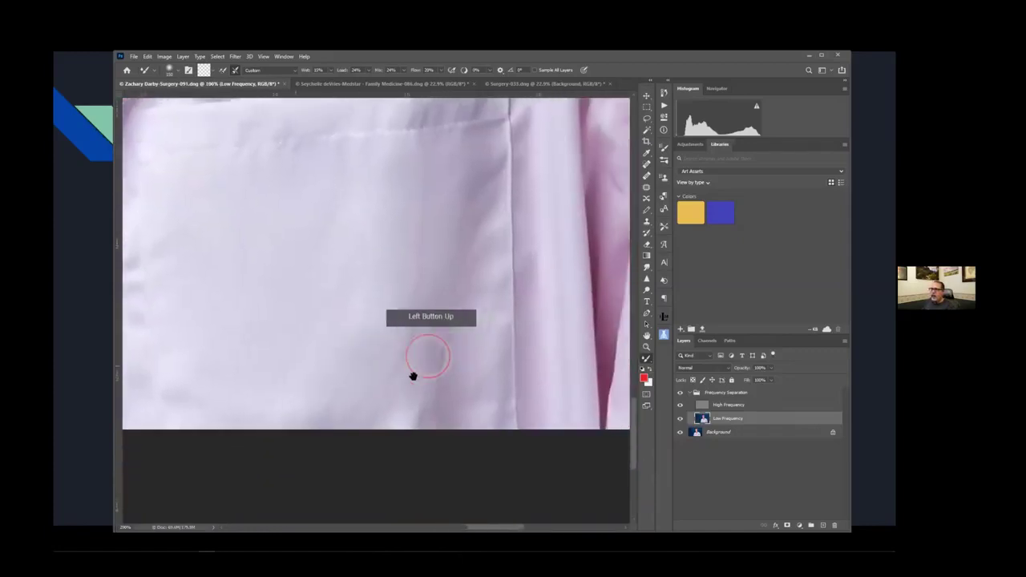
{"action": "left_click", "coordinate": [734, 405]}
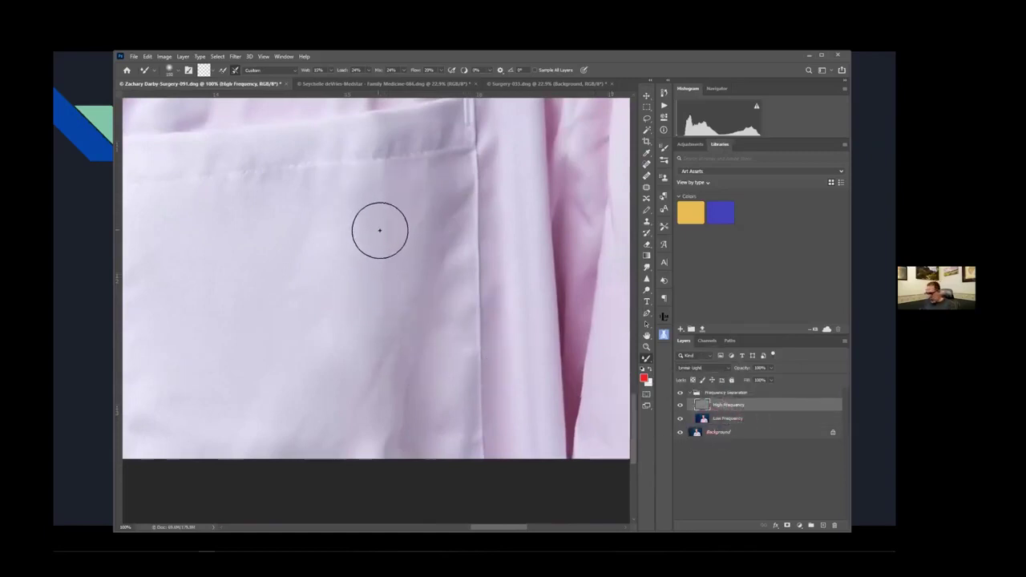
{"action": "key", "text": "s"}
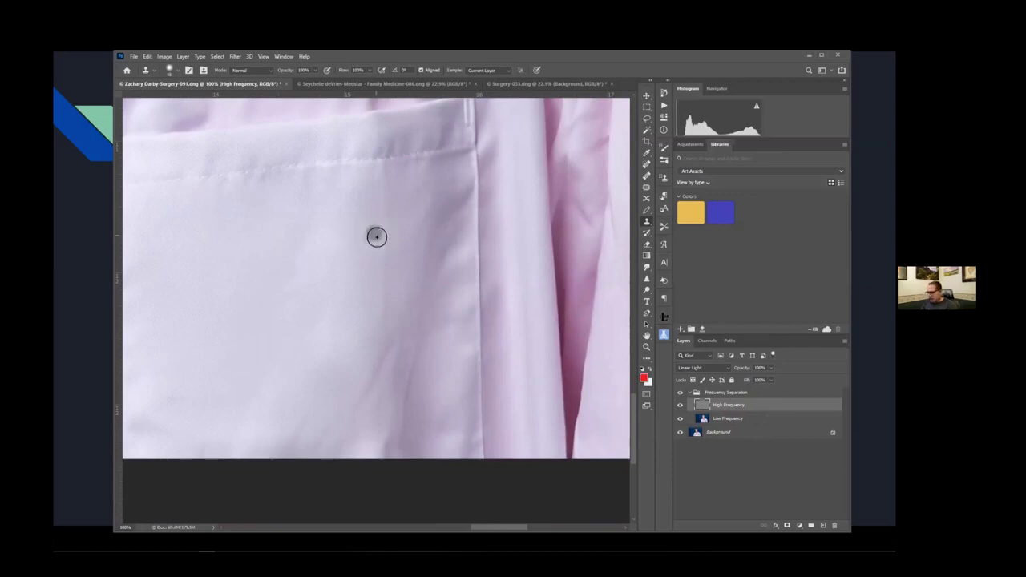
{"action": "mouse_move", "coordinate": [378, 202]}
{"action": "left_mouse_down"}
{"action": "mouse_move", "coordinate": [389, 200]}
{"action": "mouse_move", "coordinate": [392, 245]}
{"action": "mouse_move", "coordinate": [366, 343]}
{"action": "mouse_move", "coordinate": [344, 307]}
{"action": "left_mouse_up"}
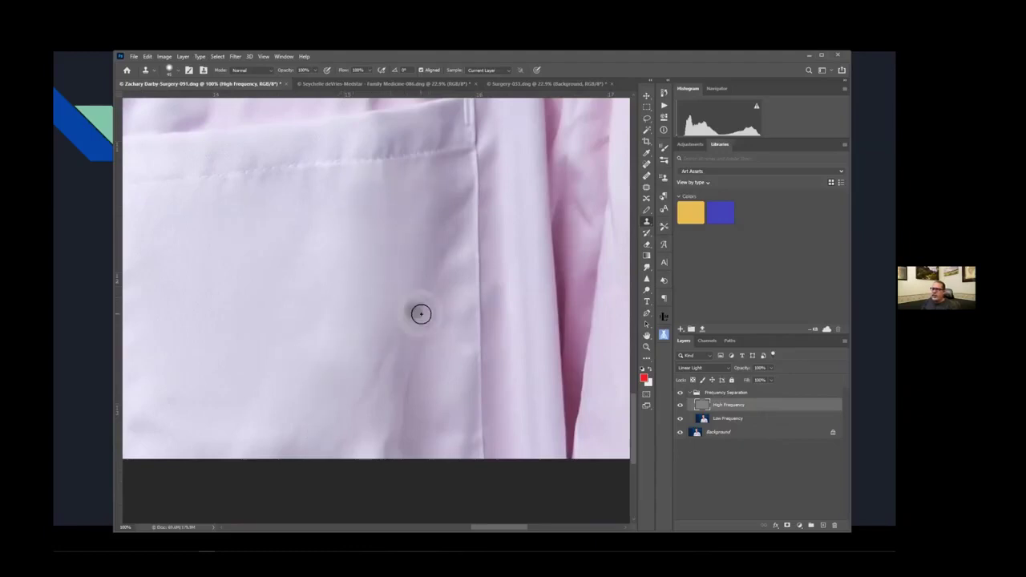
{"action": "left_click_drag", "start_coordinate": [380, 275], "coordinate": [389, 185]}
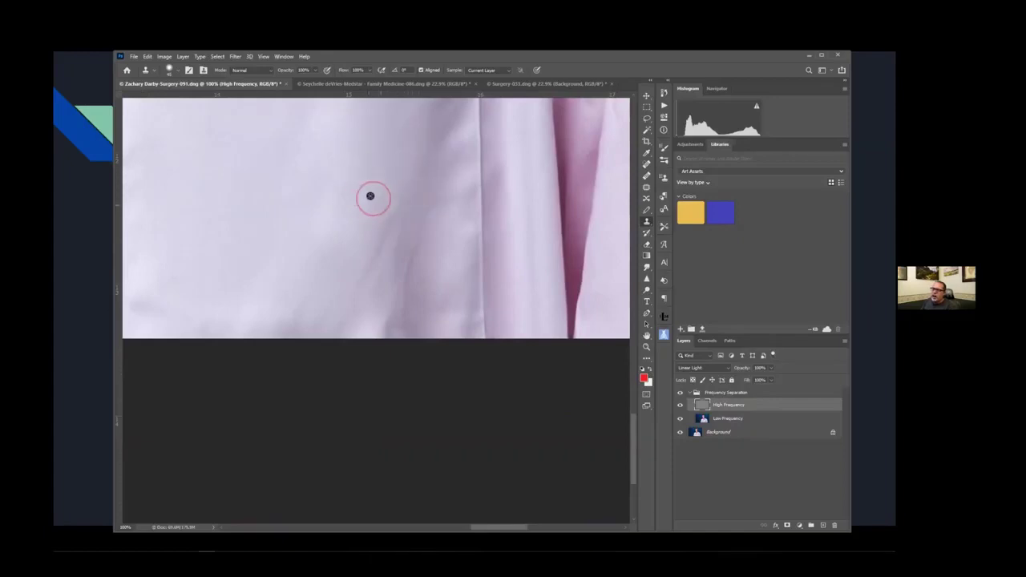
{"action": "left_click", "coordinate": [384, 222], "text": "alt"}
{"action": "mouse_move", "coordinate": [384, 237]}
{"action": "left_mouse_down"}
{"action": "mouse_move", "coordinate": [353, 288]}
{"action": "mouse_move", "coordinate": [437, 298]}
{"action": "left_mouse_up"}
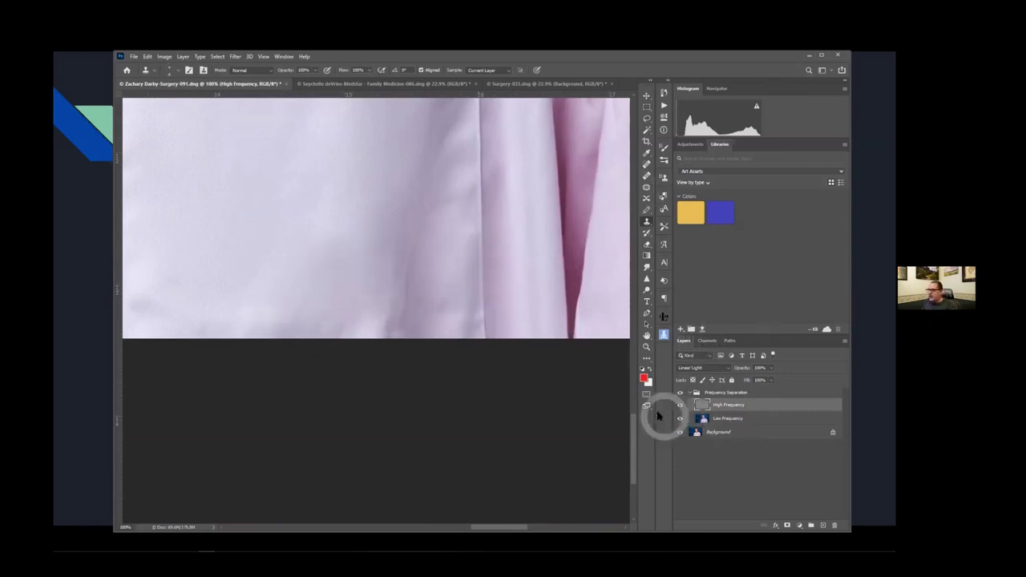
Step: Fit the whole portrait in view, and compare the retouched coat with the original by hiding and showing the Frequency Separation group
{"action": "key", "text": "ctrl+0"}
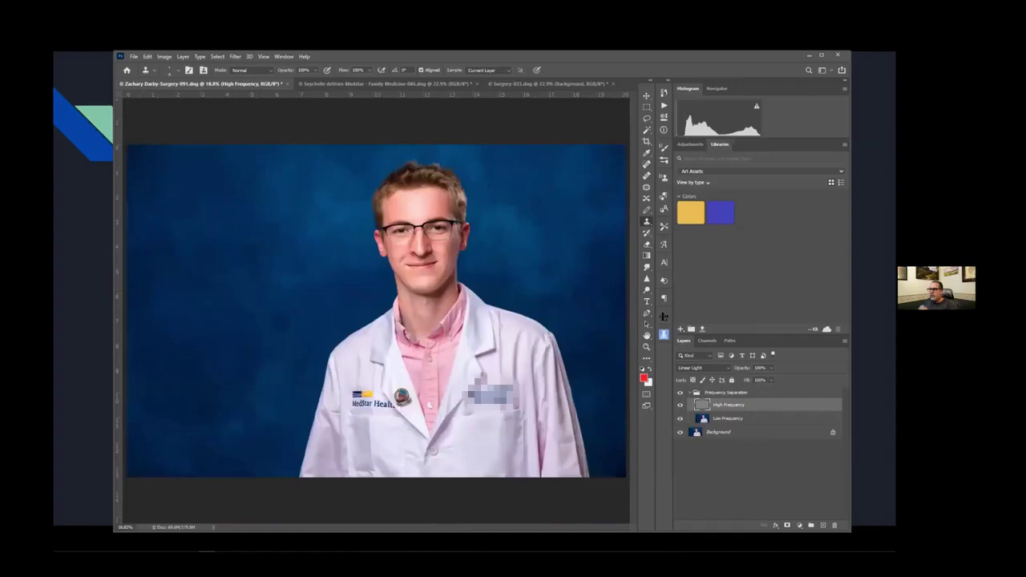
{"action": "left_click", "coordinate": [680, 393]}
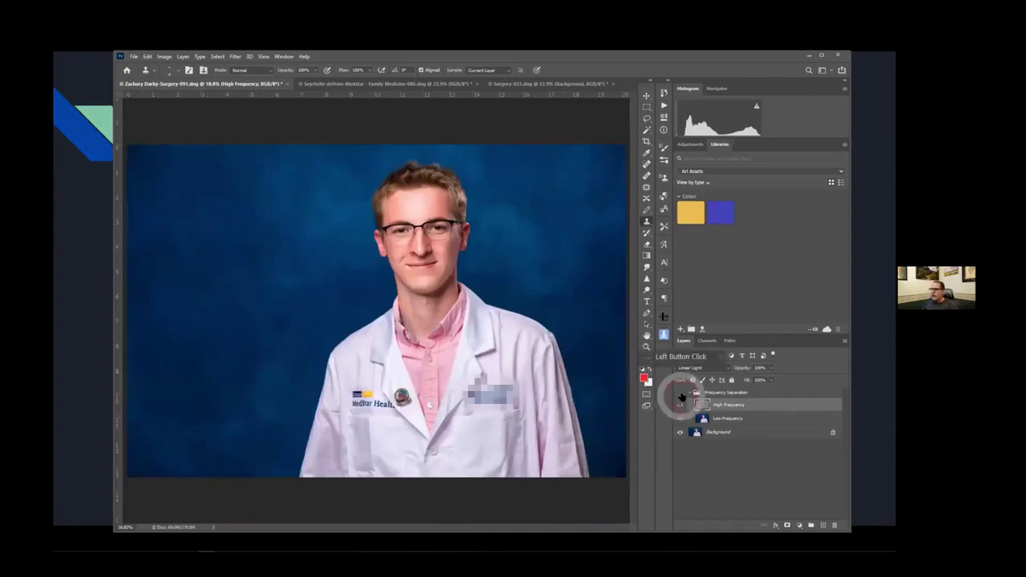
{"action": "left_click", "coordinate": [679, 392]}
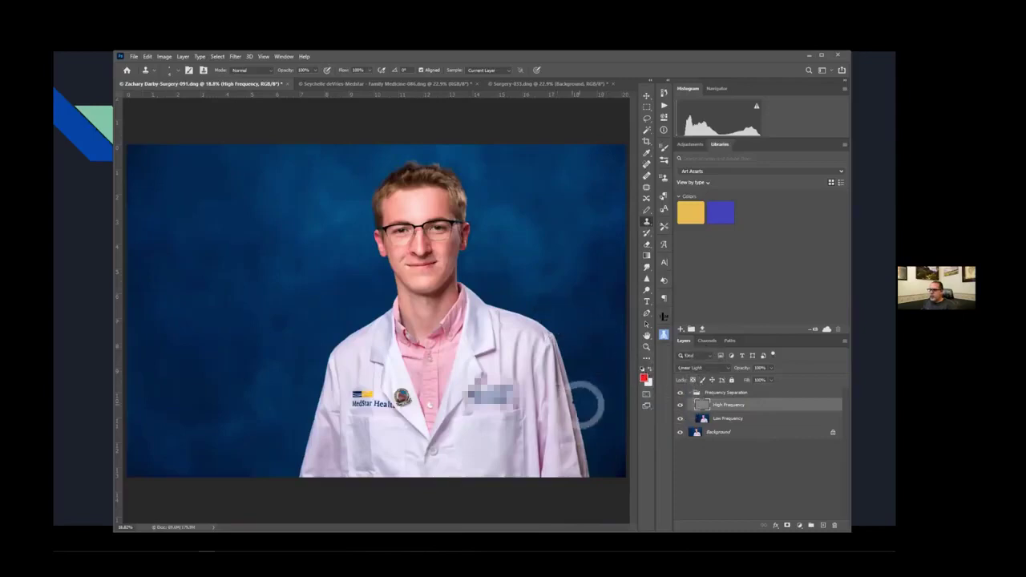
Step: Blend the shadowed creases on the coat sleeve beside the blue background with the Mixer Brush on the Low Frequency layer
{"action": "left_click", "coordinate": [593, 429], "text": "ctrl"}
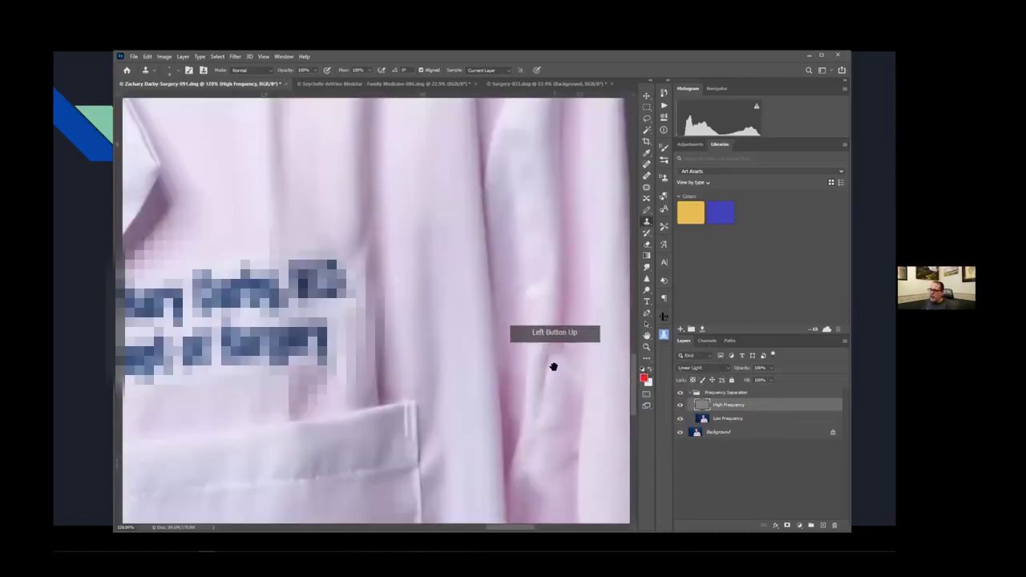
{"action": "left_click_drag", "start_coordinate": [550, 367], "coordinate": [408, 358]}
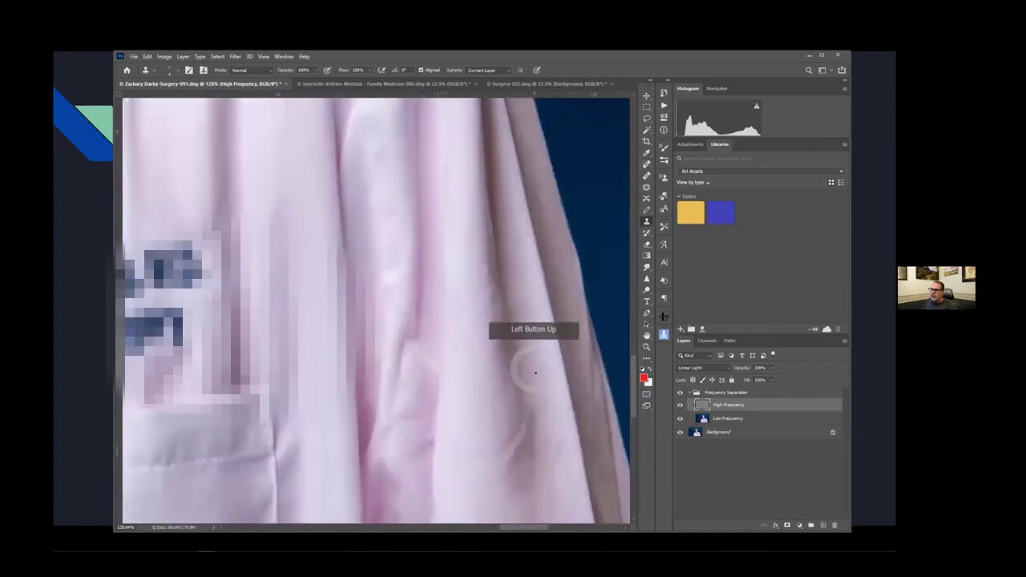
{"action": "left_click", "coordinate": [705, 419]}
{"action": "left_click", "coordinate": [646, 358]}
{"action": "mouse_move", "coordinate": [513, 461]}
{"action": "left_mouse_down"}
{"action": "mouse_move", "coordinate": [508, 426]}
{"action": "mouse_move", "coordinate": [517, 463]}
{"action": "mouse_move", "coordinate": [518, 417]}
{"action": "mouse_move", "coordinate": [522, 470]}
{"action": "mouse_move", "coordinate": [505, 429]}
{"action": "mouse_move", "coordinate": [521, 481]}
{"action": "mouse_move", "coordinate": [521, 410]}
{"action": "mouse_move", "coordinate": [518, 491]}
{"action": "mouse_move", "coordinate": [511, 417]}
{"action": "mouse_move", "coordinate": [504, 427]}
{"action": "mouse_move", "coordinate": [525, 493]}
{"action": "left_mouse_up"}
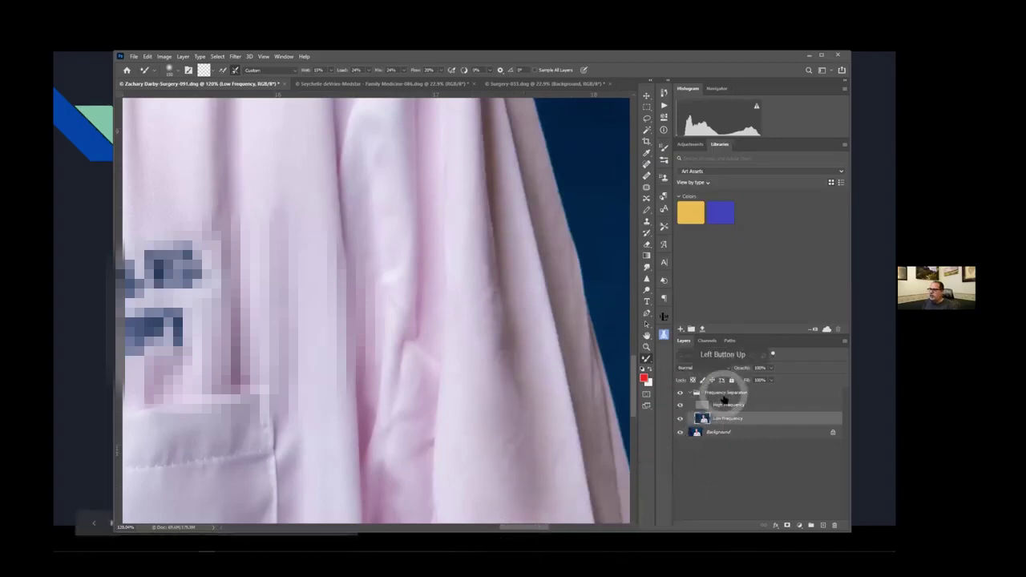
Step: Clone smooth fabric texture over the fine crease lines on the coat sleeve on the High Frequency layer
{"action": "left_click", "coordinate": [721, 393]}
{"action": "left_click", "coordinate": [730, 407]}
{"action": "key", "text": "s"}
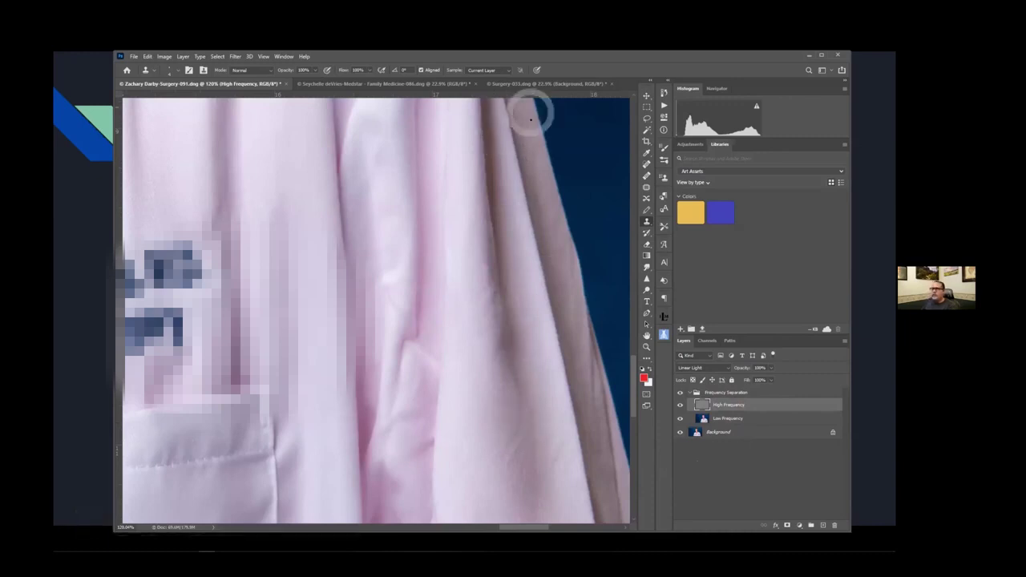
{"action": "left_click", "coordinate": [601, 304]}
{"action": "left_click", "coordinate": [514, 391]}
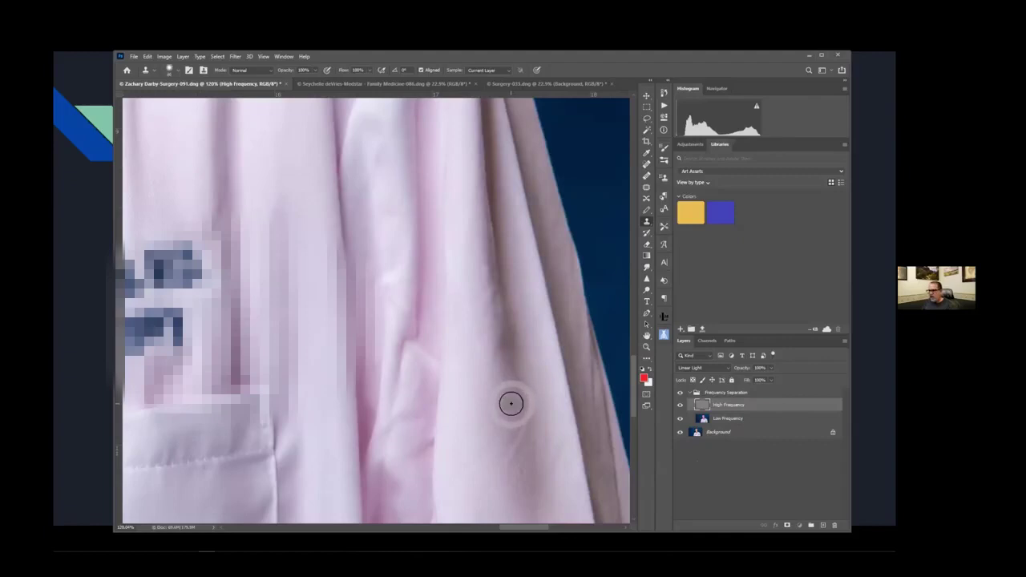
{"action": "left_click", "coordinate": [503, 463]}
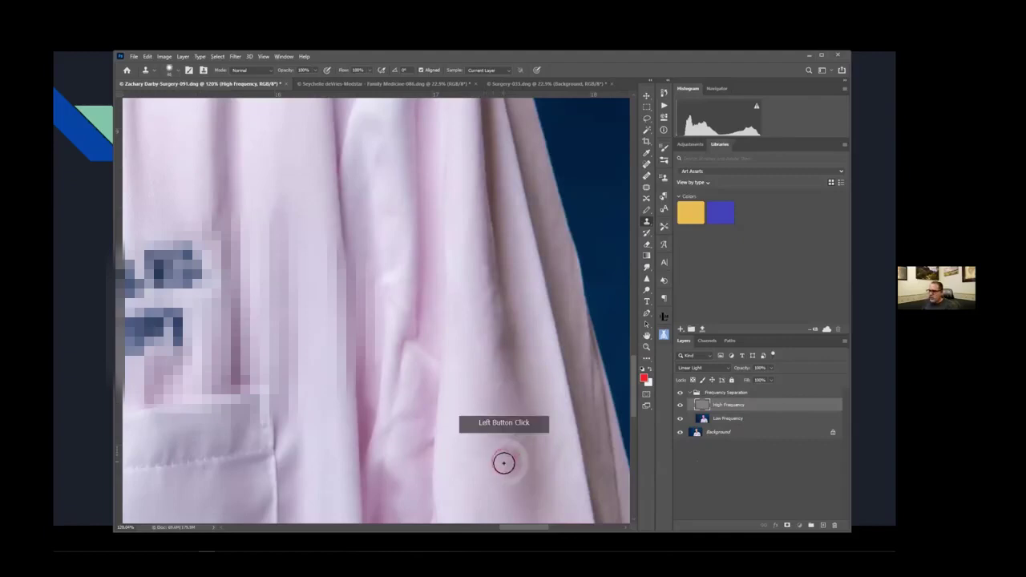
{"action": "left_click", "coordinate": [523, 422]}
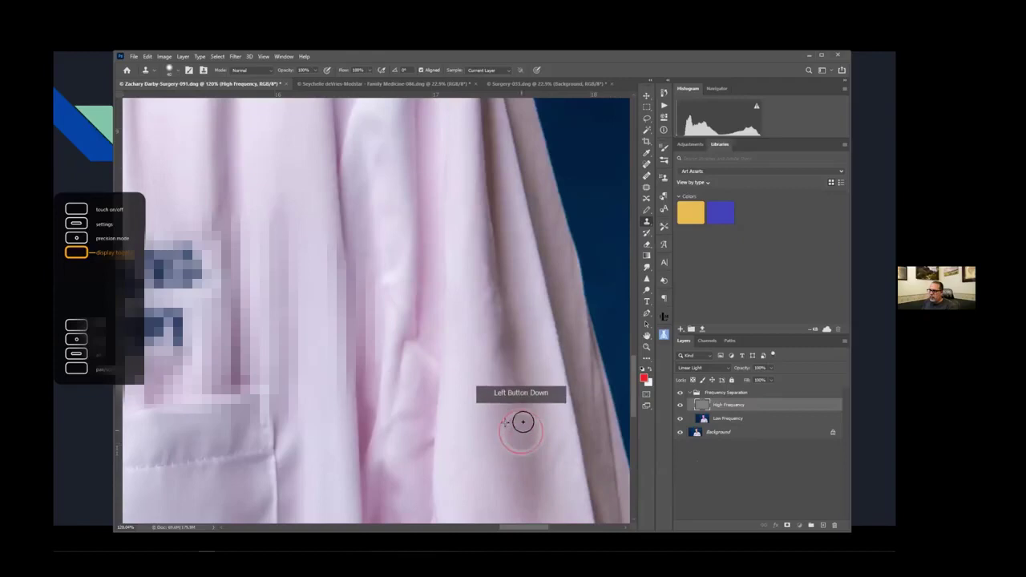
Step: Compare the retouched sleeve with the original, and move the High Frequency layer above the Frequency Separation group
{"action": "left_click", "coordinate": [680, 393]}
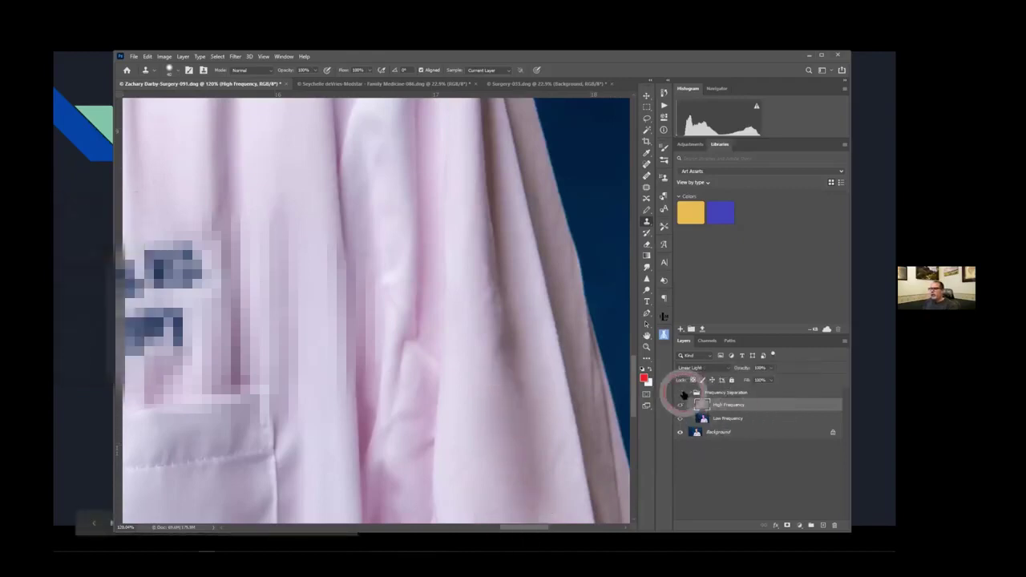
{"action": "left_click", "coordinate": [683, 394]}
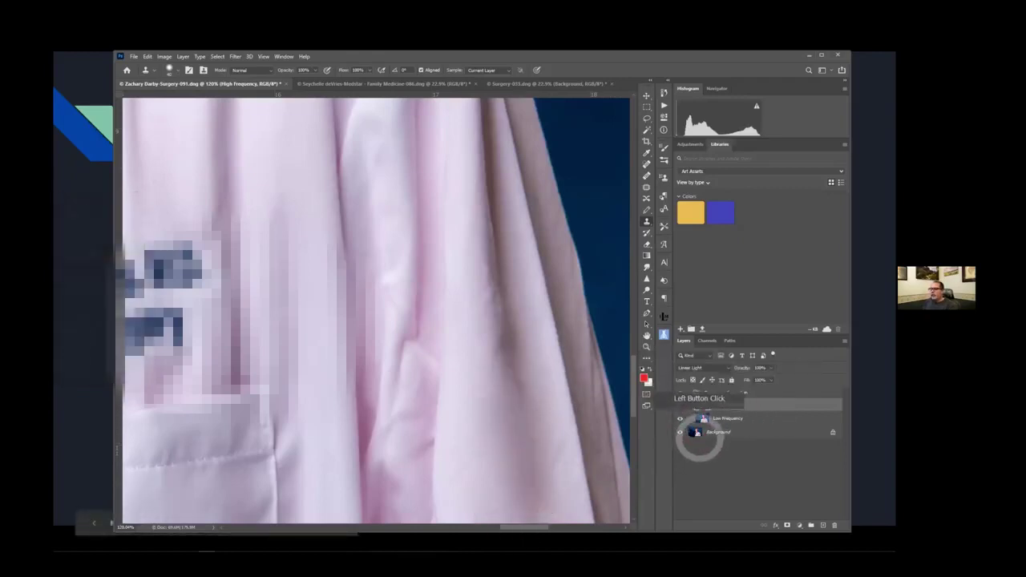
{"action": "key", "text": "ctrl+0"}
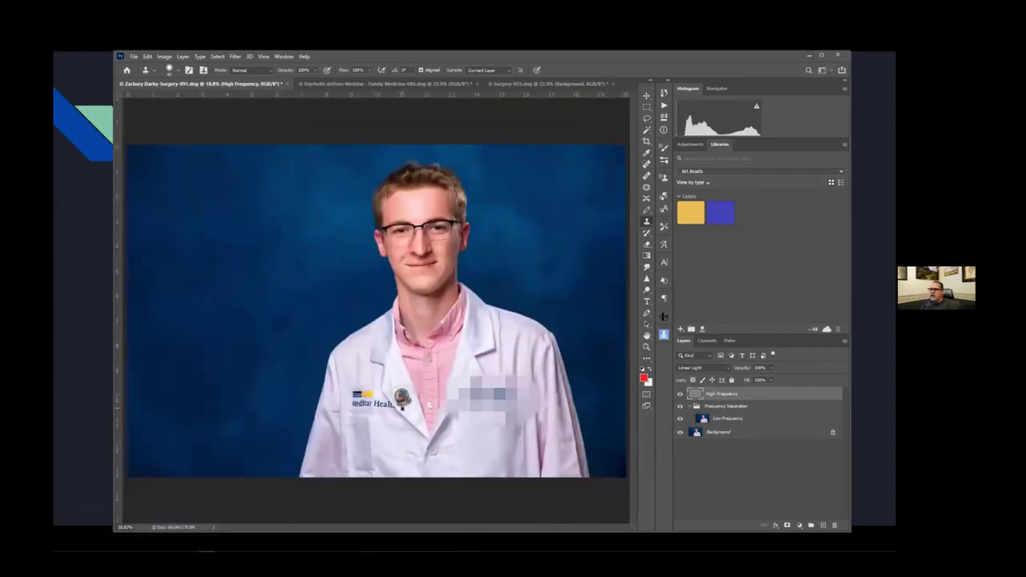
Step: Look through the other two open portraits, and examine the face in the Surgery portrait of the woman up close
{"action": "left_click", "coordinate": [417, 84]}
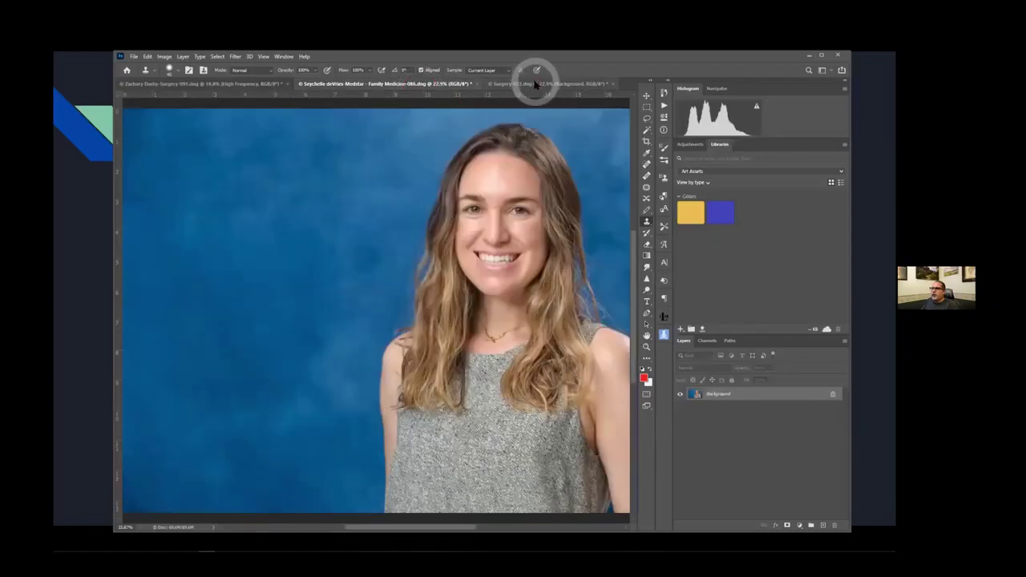
{"action": "left_click", "coordinate": [536, 84]}
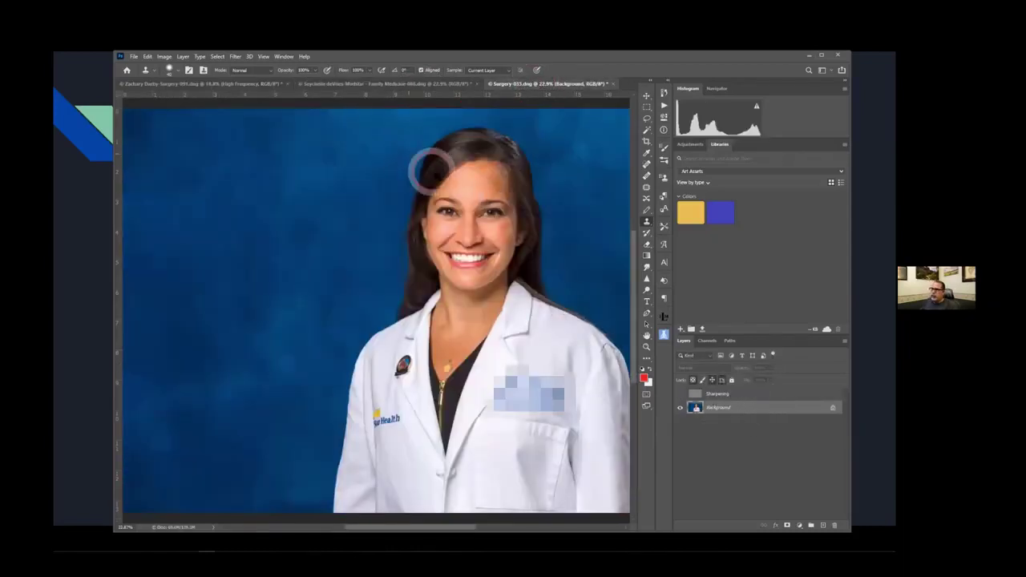
{"action": "scroll", "coordinate": [533, 277], "scroll_direction": "up", "scroll_amount": 3}
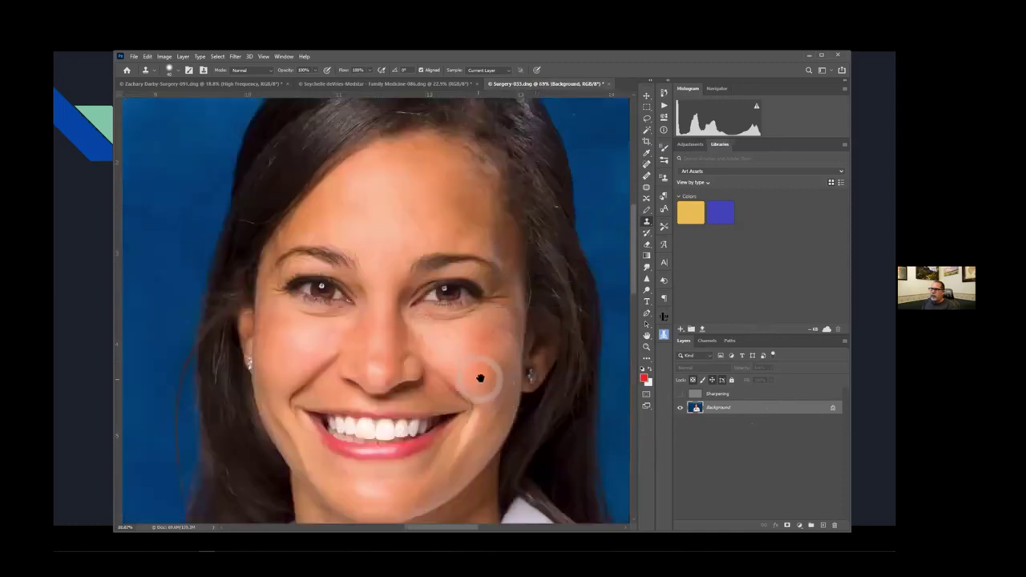
{"action": "left_click_drag", "start_coordinate": [480, 378], "coordinate": [526, 328]}
{"action": "left_click", "coordinate": [710, 409]}
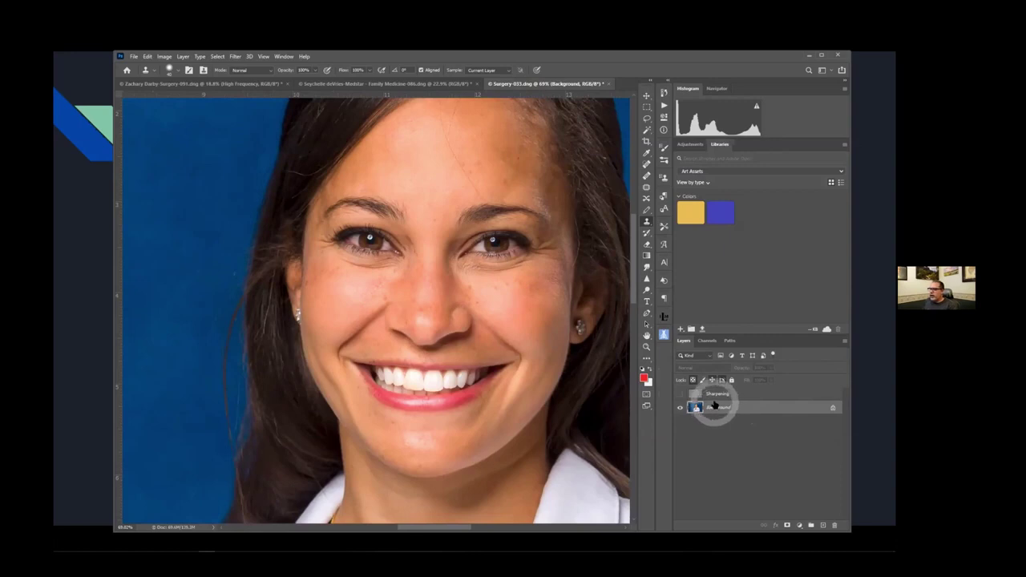
Step: Show the Sharpening layer in the woman's portrait and set its opacity to 27%
{"action": "left_click", "coordinate": [680, 393]}
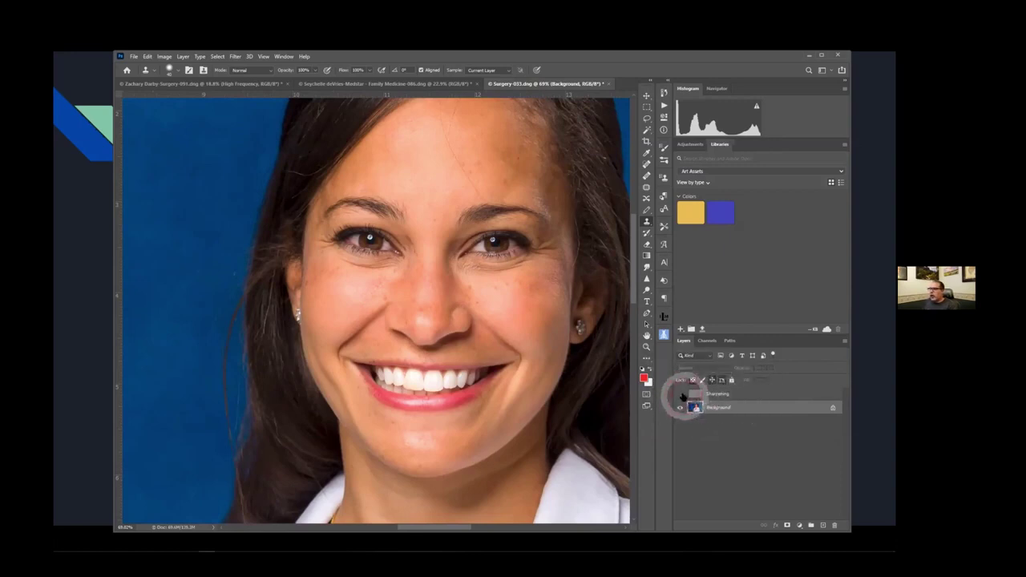
{"action": "left_click", "coordinate": [713, 394]}
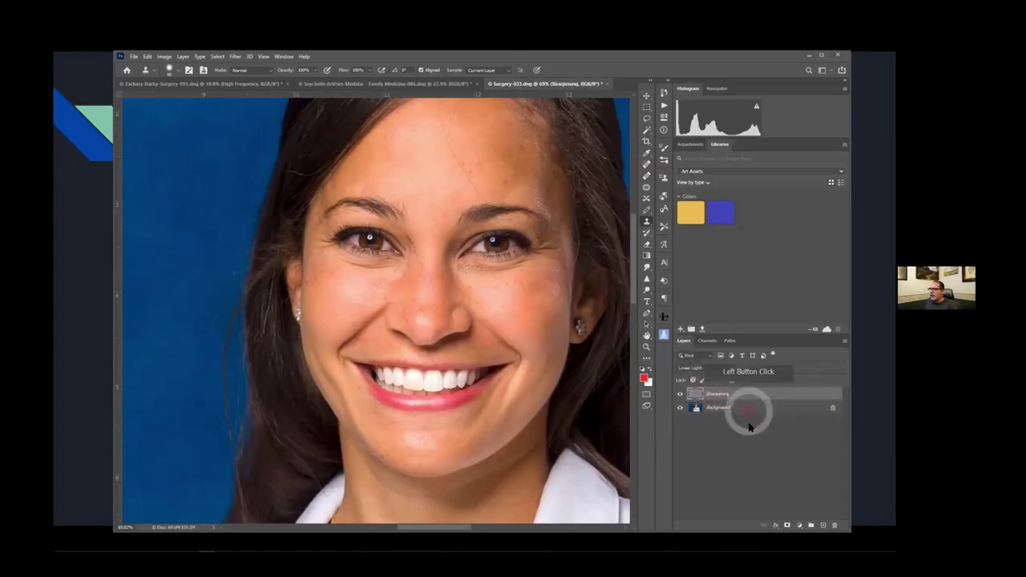
{"action": "left_click", "coordinate": [747, 368]}
{"action": "left_click_drag", "start_coordinate": [747, 368], "coordinate": [712, 372]}
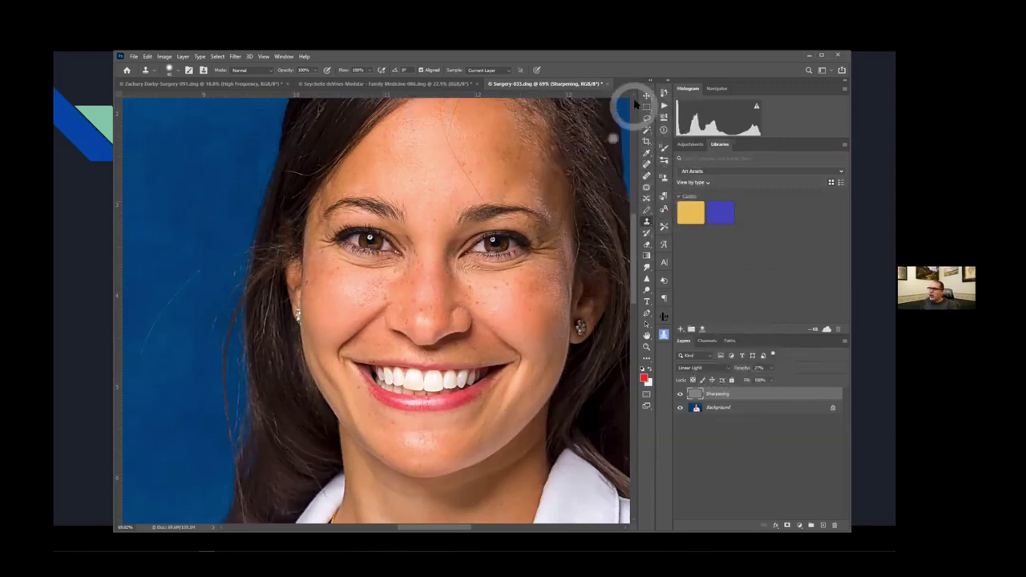
{"action": "left_click", "coordinate": [593, 261]}
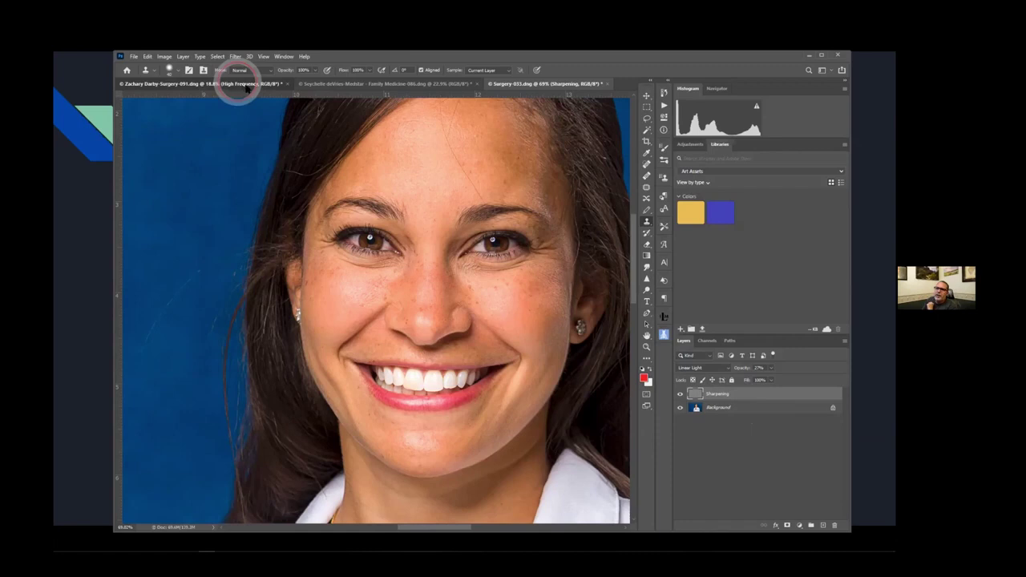
Step: In the man's Surgery portrait, move the High Frequency layer back into the Frequency Separation group above Low Frequency
{"action": "left_click", "coordinate": [237, 84]}
{"action": "left_click_drag", "start_coordinate": [401, 213], "coordinate": [475, 314]}
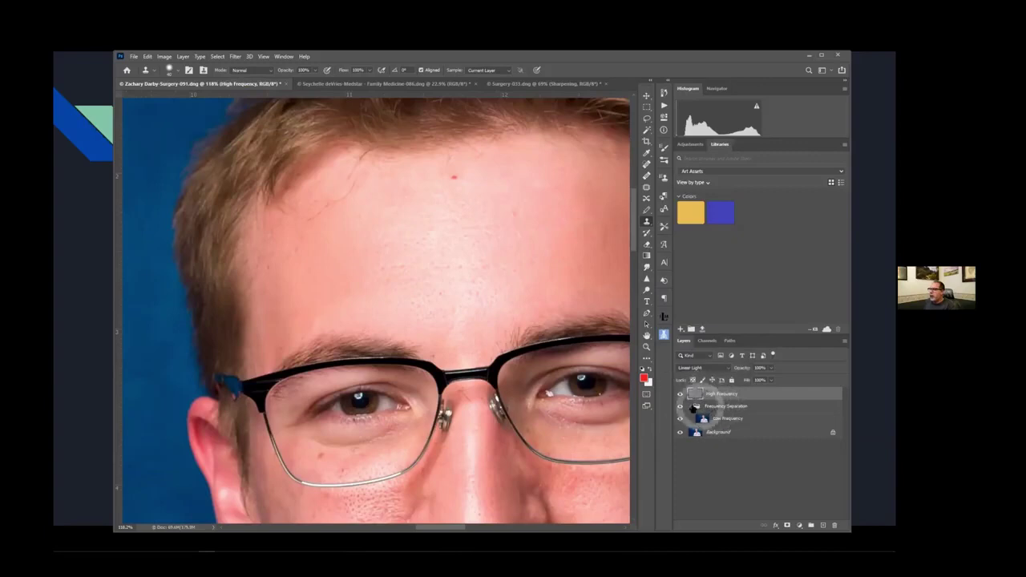
{"action": "left_click", "coordinate": [695, 406]}
{"action": "left_click", "coordinate": [690, 407]}
{"action": "left_click_drag", "start_coordinate": [725, 393], "coordinate": [737, 413]}
{"action": "left_click", "coordinate": [733, 406]}
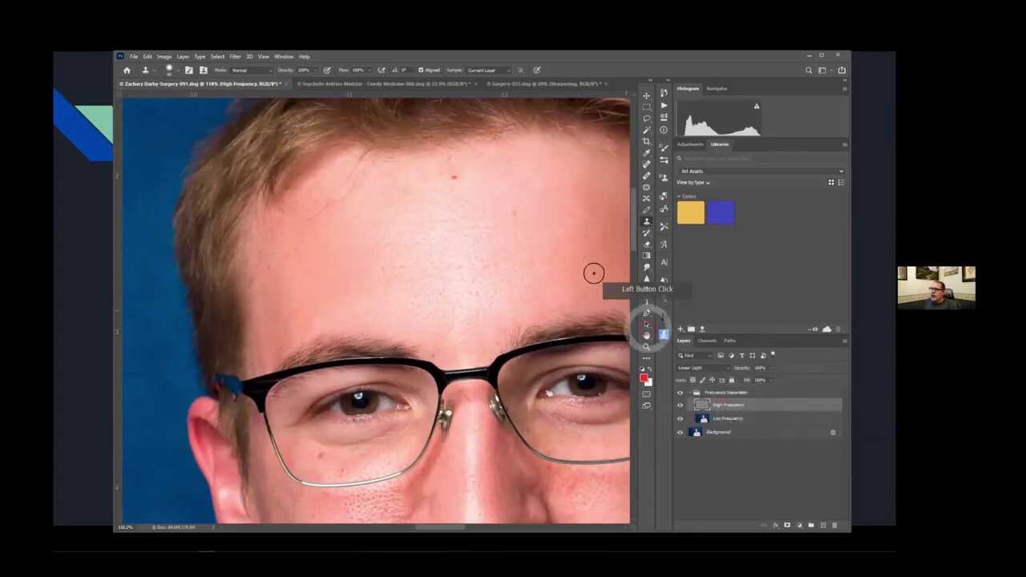
Step: Patch the shiny, textured skin on the man's forehead with smoother skin on the High Frequency layer
{"action": "left_click", "coordinate": [647, 191]}
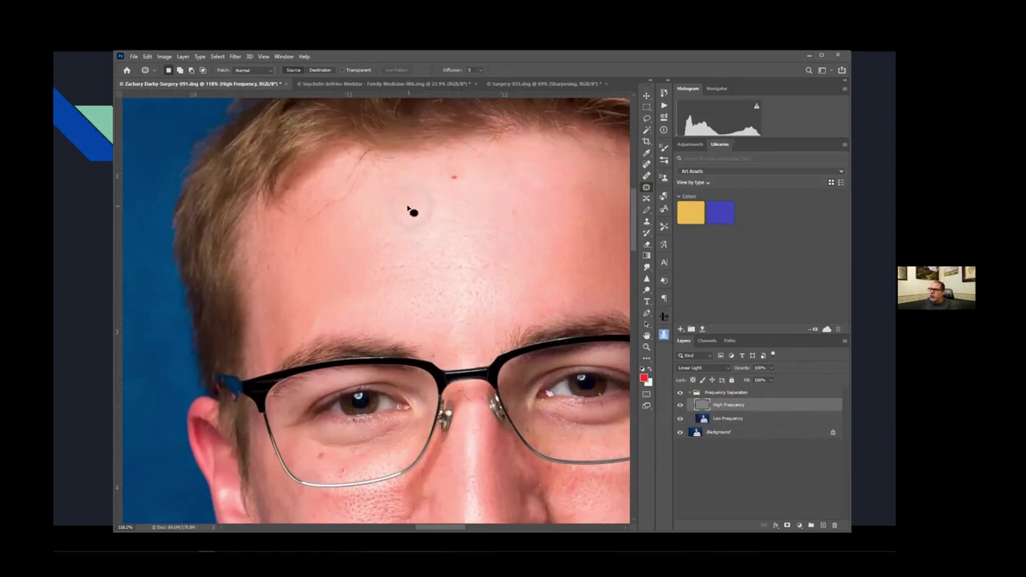
{"action": "mouse_move", "coordinate": [416, 210]}
{"action": "left_mouse_down"}
{"action": "mouse_move", "coordinate": [370, 265]}
{"action": "mouse_move", "coordinate": [380, 306]}
{"action": "mouse_move", "coordinate": [413, 332]}
{"action": "mouse_move", "coordinate": [447, 298]}
{"action": "mouse_move", "coordinate": [433, 210]}
{"action": "left_mouse_up"}
{"action": "left_click_drag", "start_coordinate": [423, 270], "coordinate": [584, 233]}
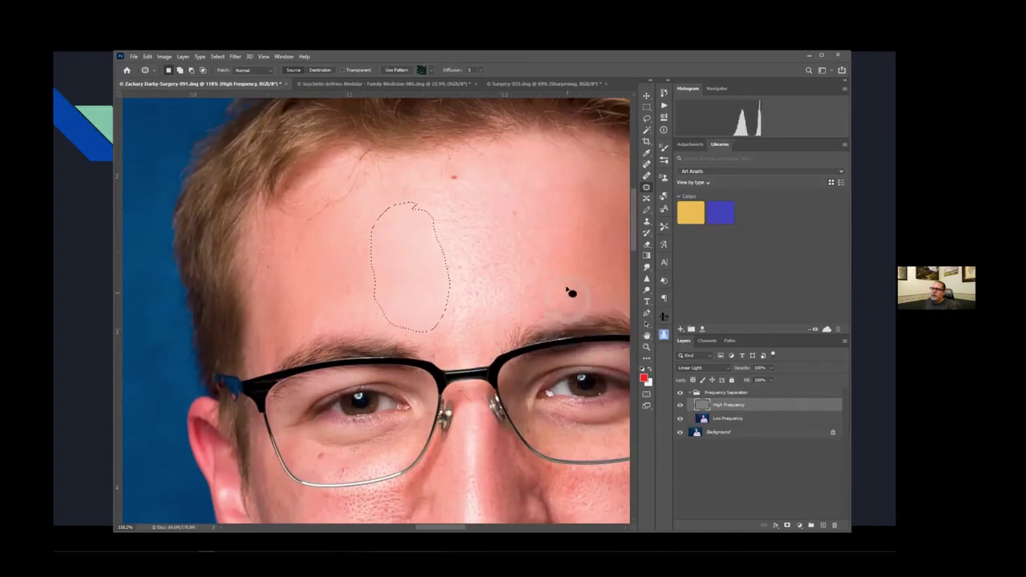
{"action": "left_click", "coordinate": [561, 352]}
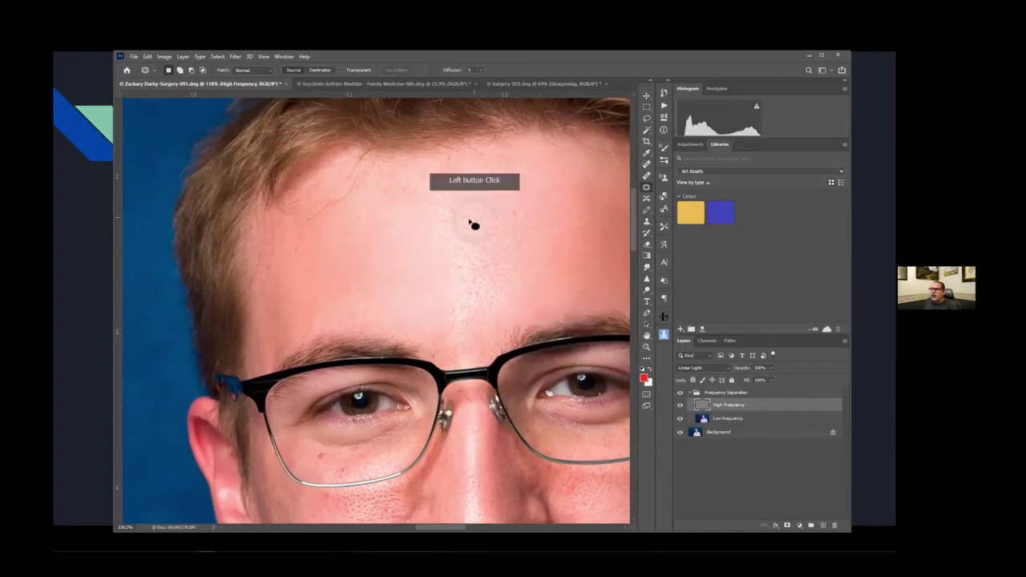
Step: Try to patch the remaining rough texture at the middle of the man's forehead, and undo the patch
{"action": "left_click_drag", "start_coordinate": [474, 225], "coordinate": [473, 227]}
{"action": "mouse_move", "coordinate": [460, 248]}
{"action": "left_mouse_down"}
{"action": "mouse_move", "coordinate": [569, 247]}
{"action": "mouse_move", "coordinate": [550, 245]}
{"action": "left_mouse_up"}
{"action": "left_click", "coordinate": [551, 271]}
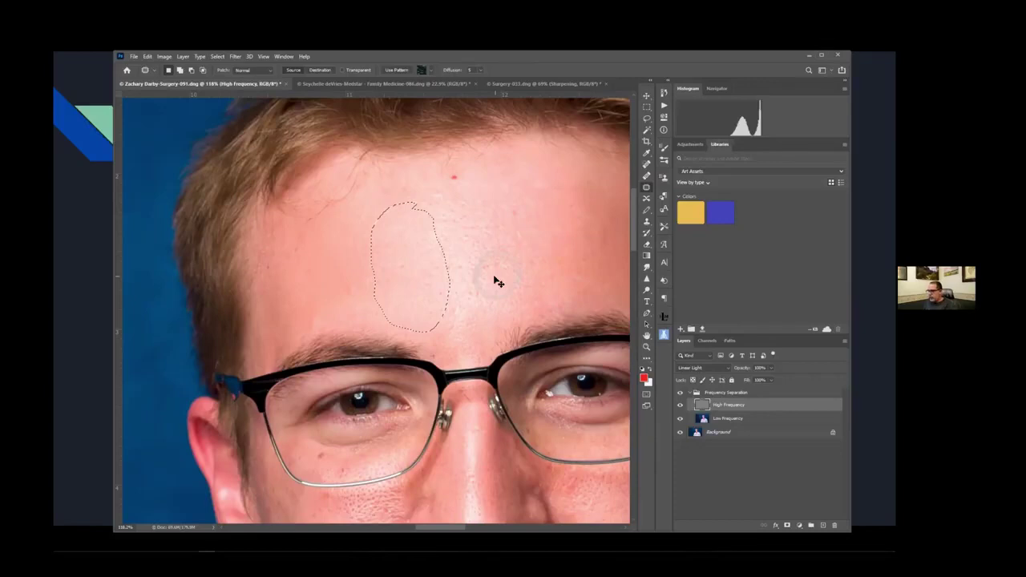
{"action": "key", "text": "ctrl+shift+s"}
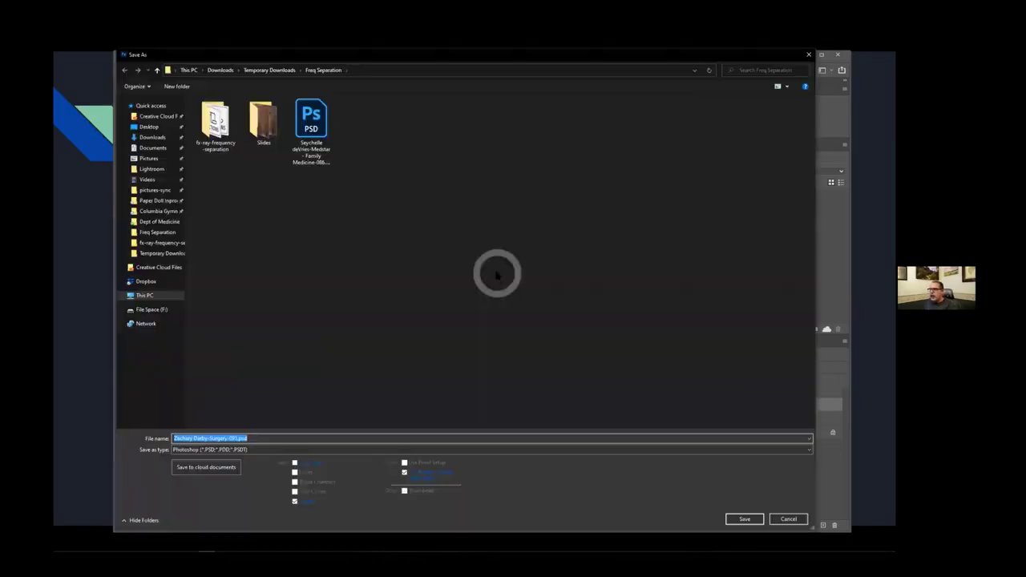
{"action": "left_click", "coordinate": [788, 518]}
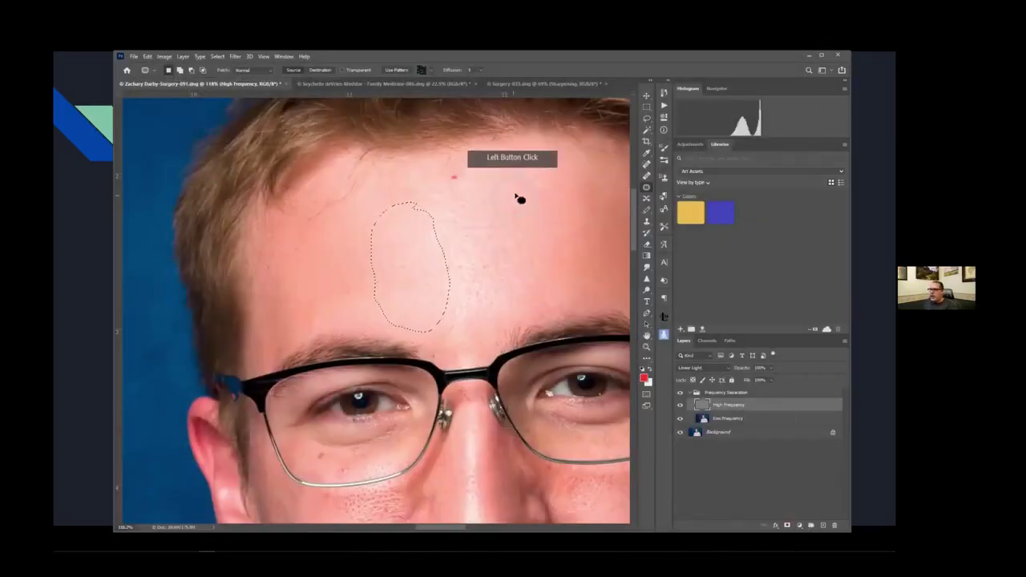
{"action": "key", "text": "alt+bracketleft"}
{"action": "left_click", "coordinate": [514, 204]}
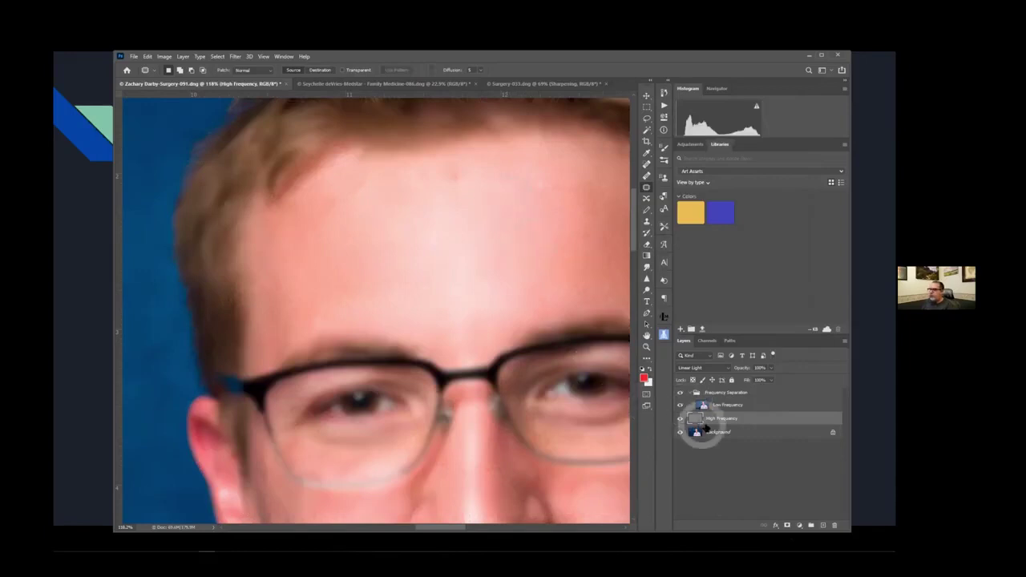
{"action": "left_click_drag", "start_coordinate": [696, 418], "coordinate": [714, 416]}
{"action": "key", "text": "ctrl+shift+d"}
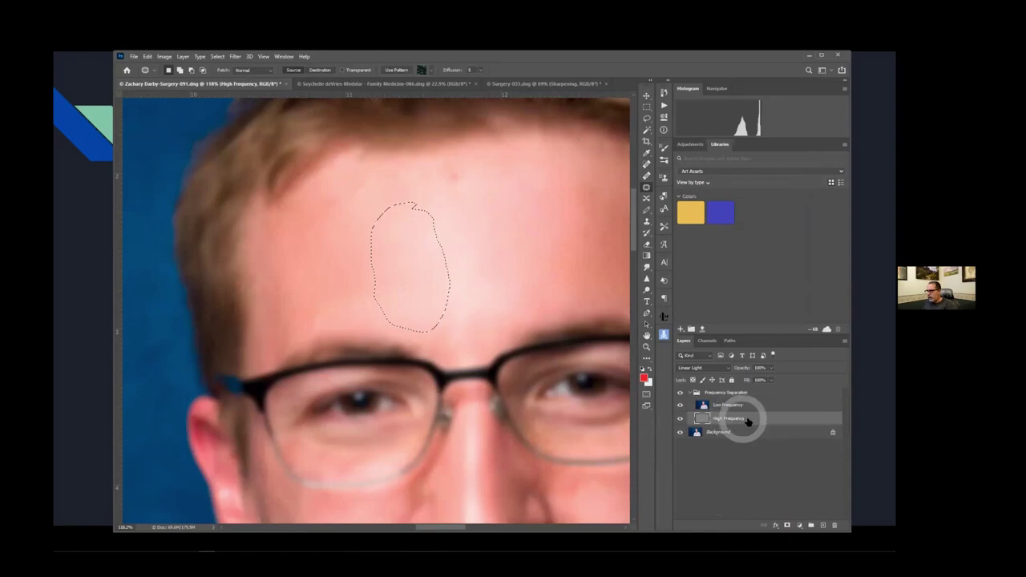
{"action": "left_click_drag", "start_coordinate": [735, 418], "coordinate": [733, 410]}
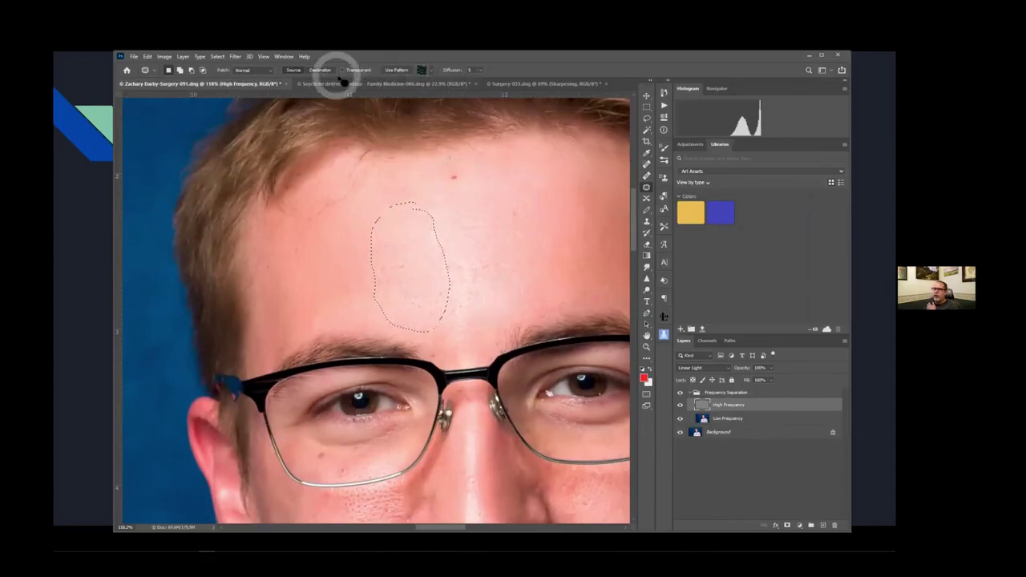
{"action": "key", "text": "ctrl+d"}
Step: In the woman's Surgery portrait, hide the Sharpening layer and select the Background layer
{"action": "left_click", "coordinate": [518, 84]}
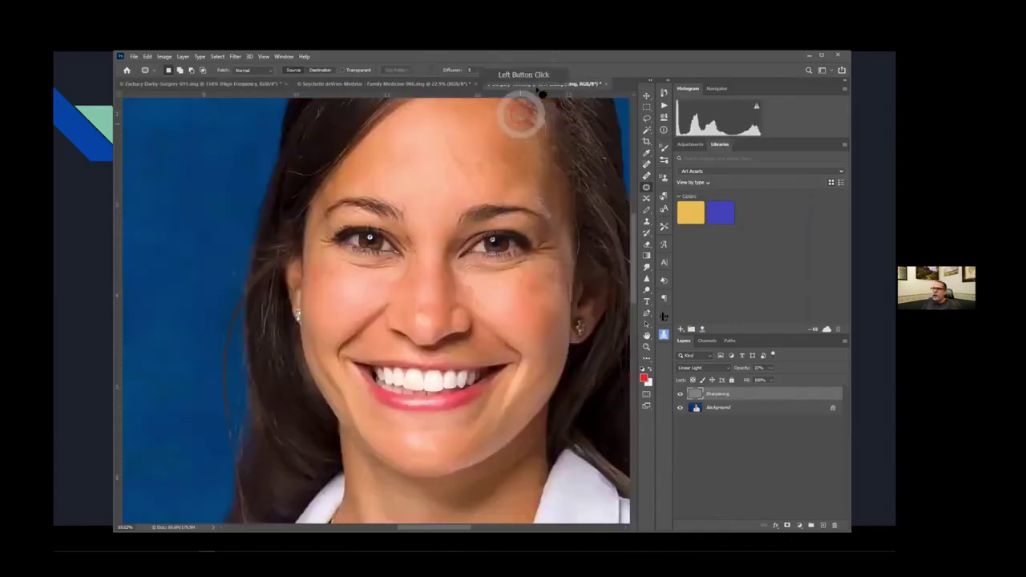
{"action": "scroll", "coordinate": [505, 168], "scroll_direction": "up", "scroll_amount": 3}
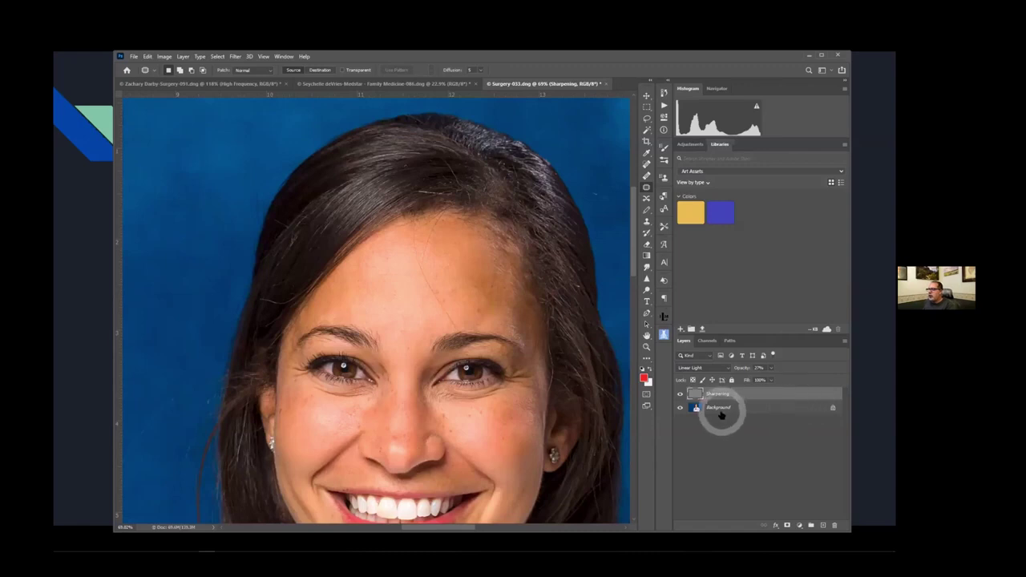
{"action": "left_click", "coordinate": [695, 405]}
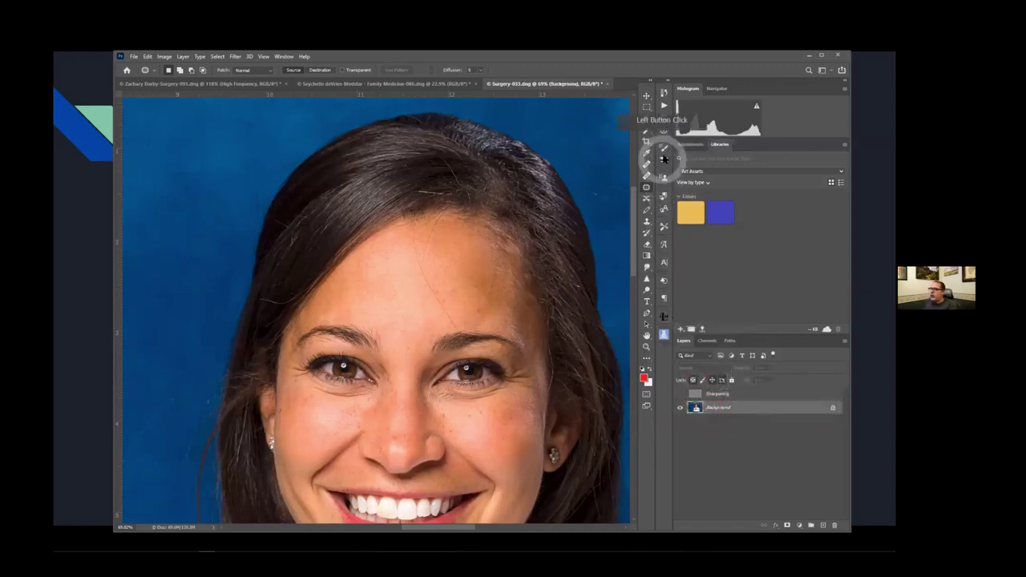
Step: Run the 8-bit Frequency Separation action from the FX-Ray Retouch set with a Gaussian Blur radius of 4.5 pixels
{"action": "left_click", "coordinate": [663, 105]}
{"action": "left_click", "coordinate": [505, 319]}
{"action": "left_click", "coordinate": [611, 363]}
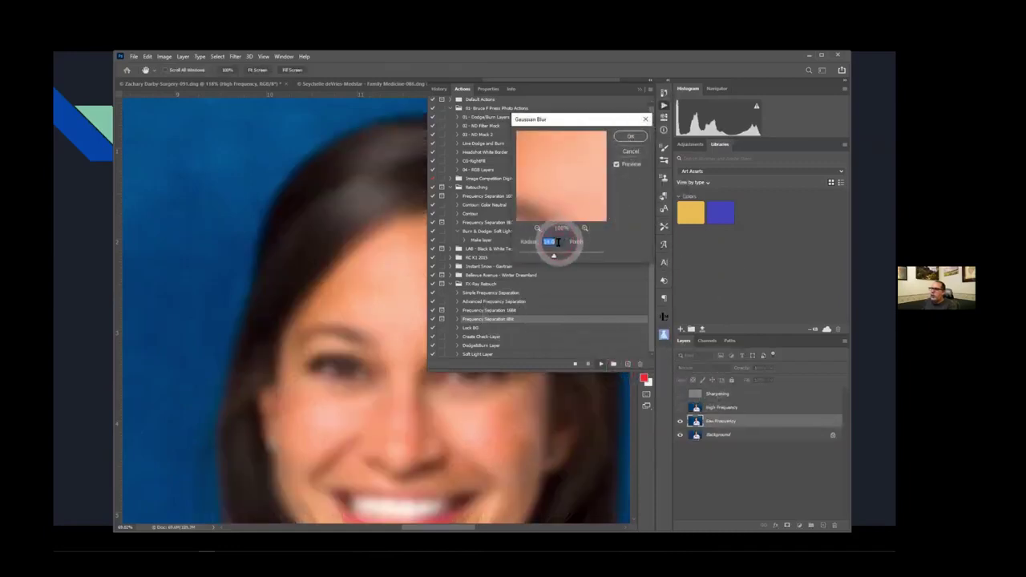
{"action": "type", "text": "4.5"}
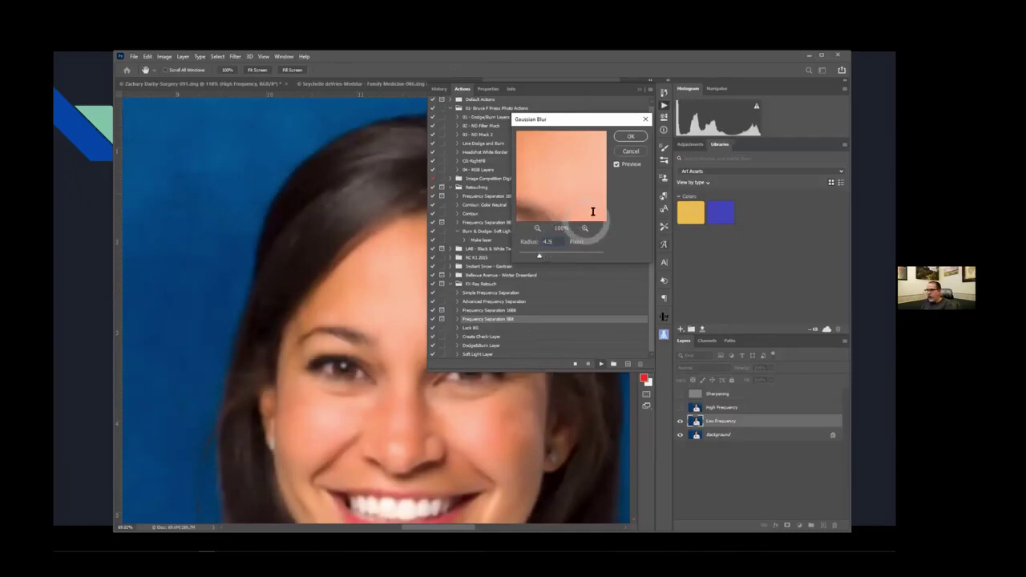
{"action": "left_click", "coordinate": [628, 136]}
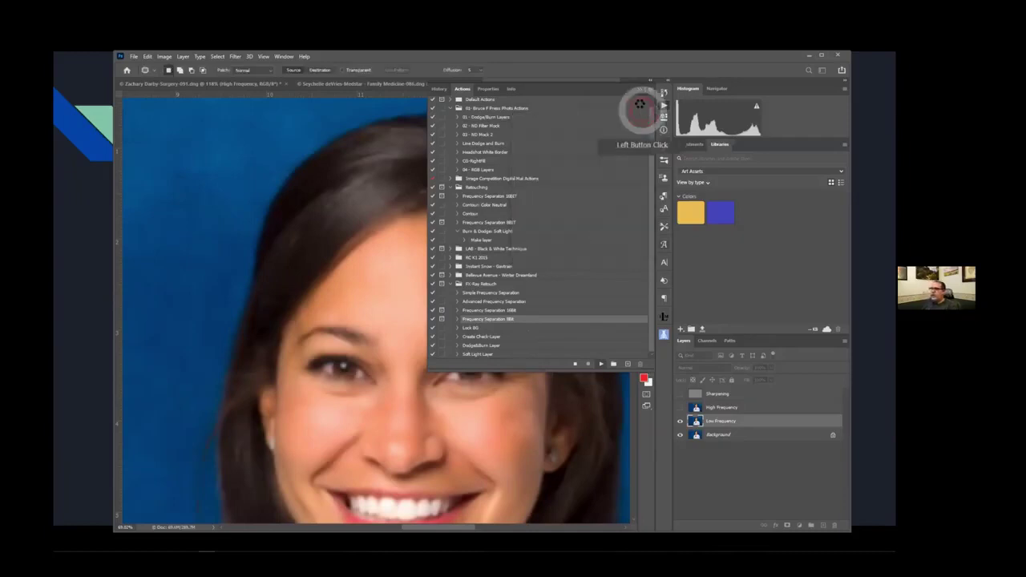
{"action": "left_click", "coordinate": [646, 94]}
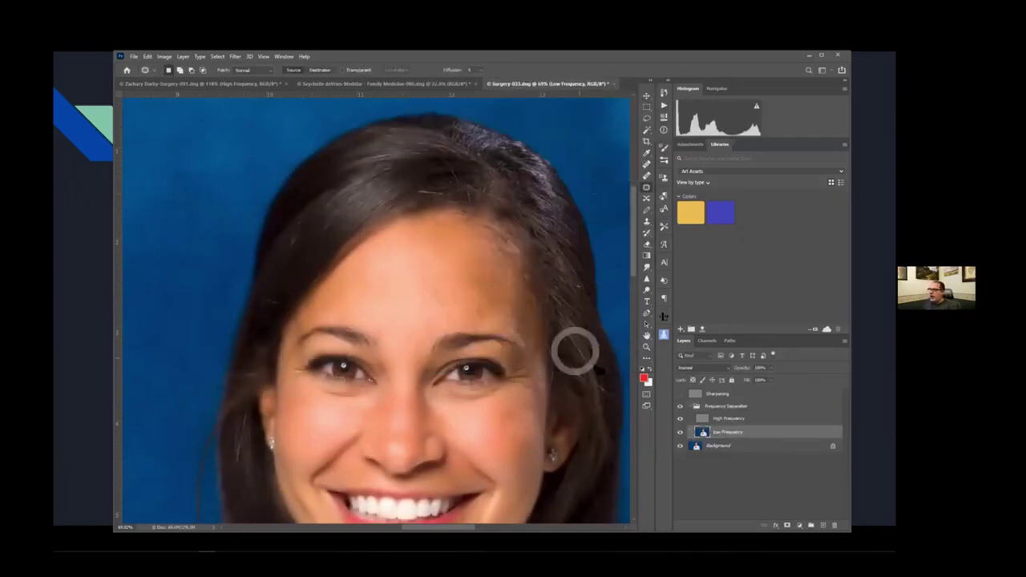
Step: Clone clean skin texture over the stray hairs crossing the woman's forehead on the High Frequency layer
{"action": "key", "text": "alt+]"}
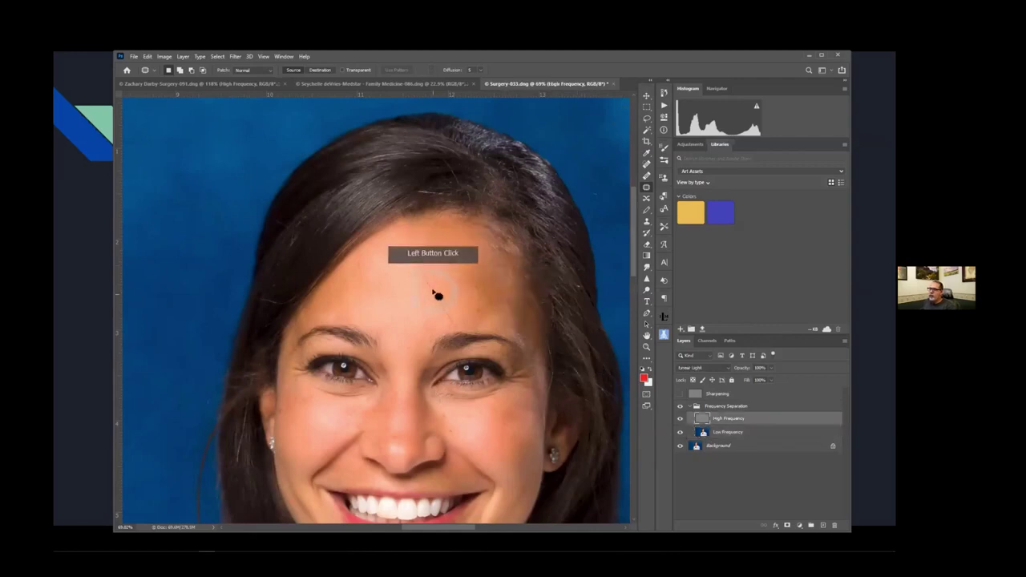
{"action": "key", "text": "s"}
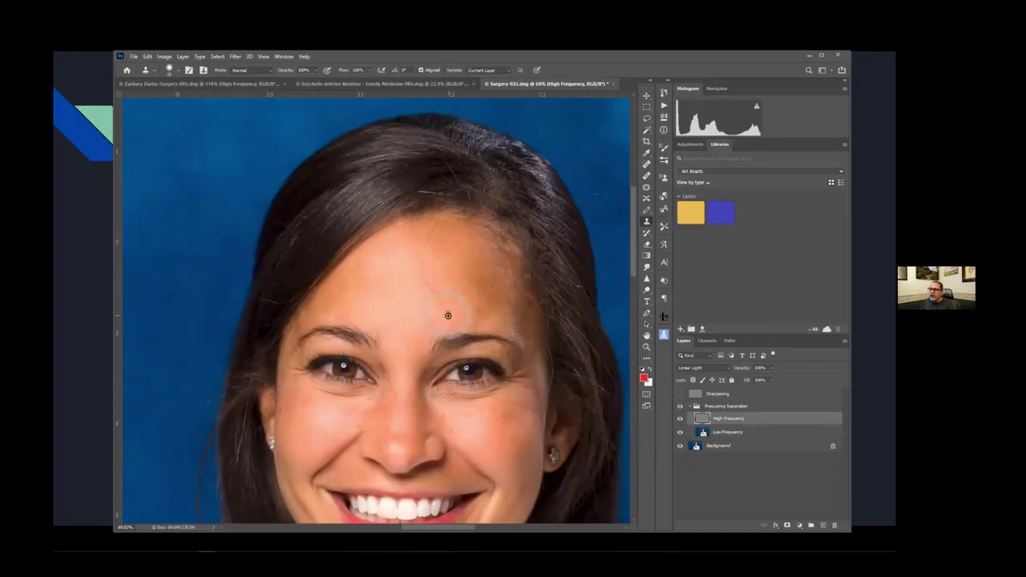
{"action": "left_click", "coordinate": [456, 330]}
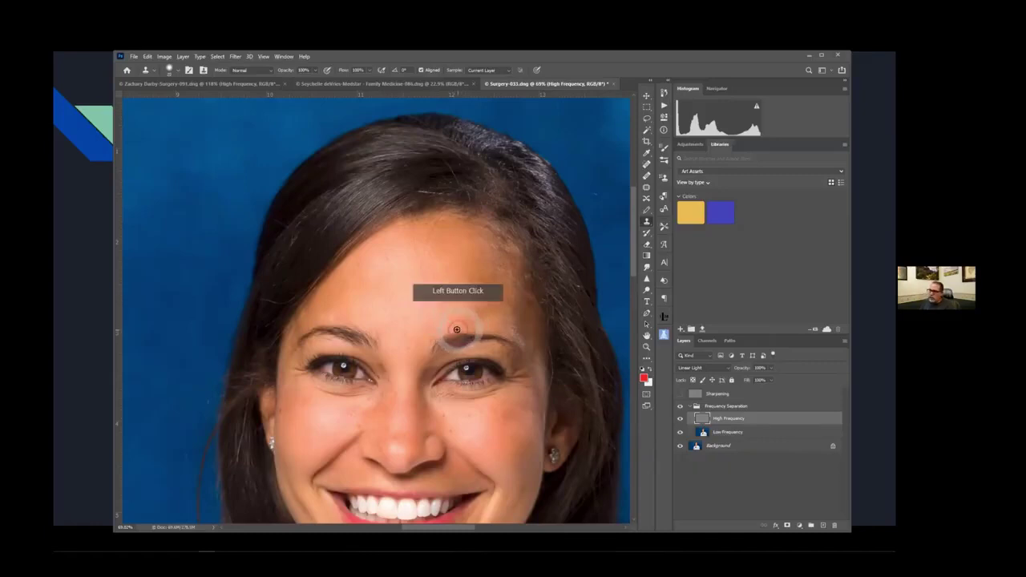
{"action": "mouse_move", "coordinate": [456, 327]}
{"action": "left_mouse_down"}
{"action": "mouse_move", "coordinate": [424, 271]}
{"action": "mouse_move", "coordinate": [410, 270]}
{"action": "mouse_move", "coordinate": [419, 268]}
{"action": "mouse_move", "coordinate": [412, 237]}
{"action": "mouse_move", "coordinate": [439, 261]}
{"action": "mouse_move", "coordinate": [425, 255]}
{"action": "mouse_move", "coordinate": [439, 237]}
{"action": "mouse_move", "coordinate": [427, 234]}
{"action": "left_mouse_up"}
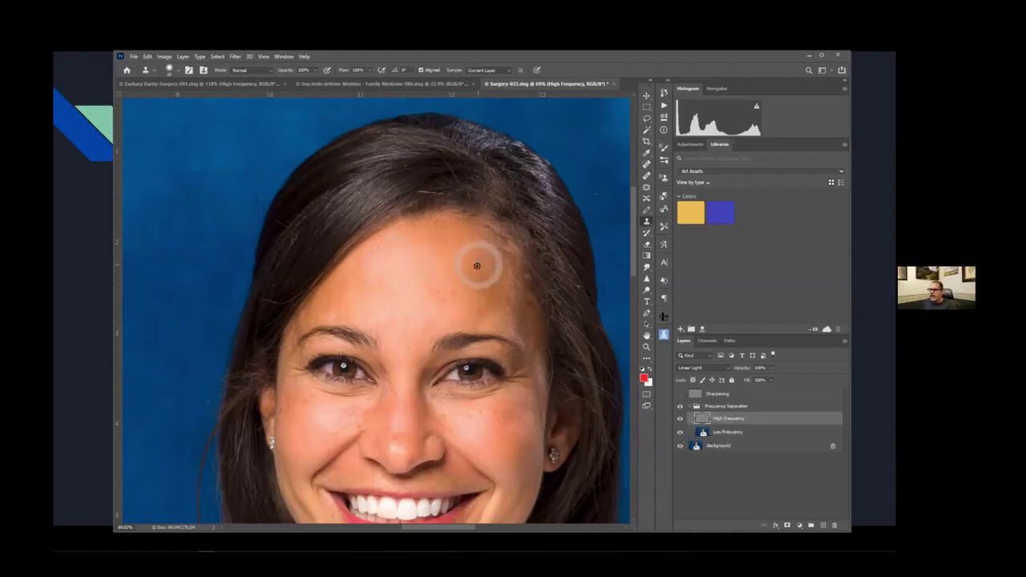
{"action": "mouse_move", "coordinate": [465, 252]}
{"action": "left_mouse_down"}
{"action": "mouse_move", "coordinate": [470, 243]}
{"action": "mouse_move", "coordinate": [487, 259]}
{"action": "mouse_move", "coordinate": [469, 256]}
{"action": "left_mouse_up"}
Step: Try the Healing Brush on a stray hair tip near the hairline with sampling set to Current & Below
{"action": "left_click", "coordinate": [350, 270]}
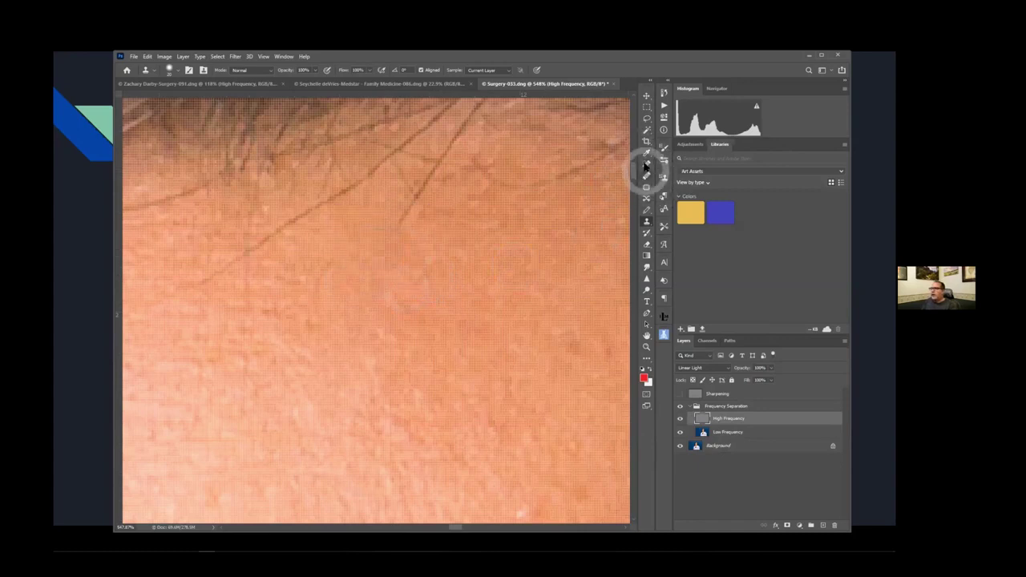
{"action": "left_click", "coordinate": [646, 167]}
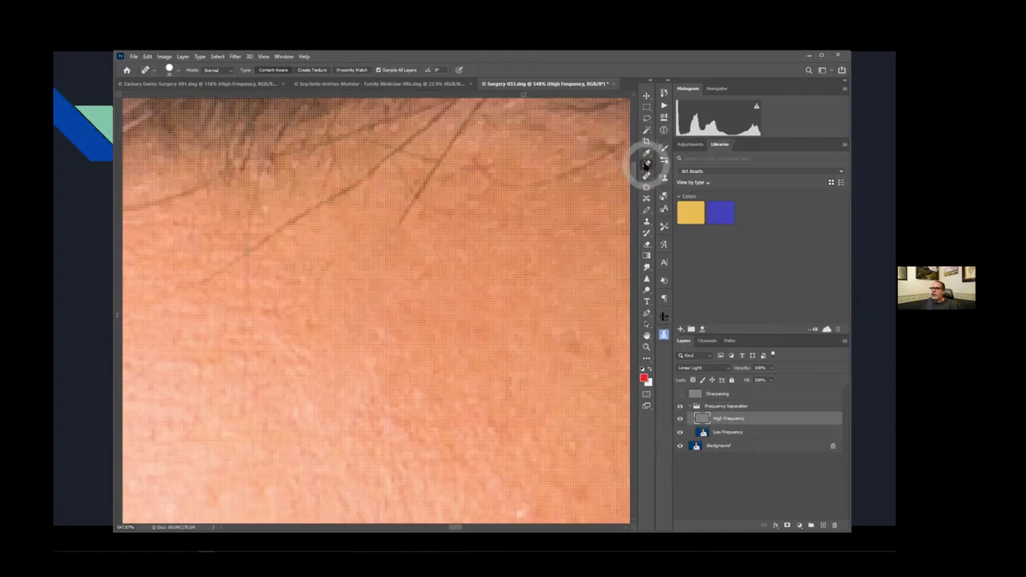
{"action": "left_click_drag", "start_coordinate": [647, 175], "coordinate": [601, 157]}
{"action": "left_click_drag", "start_coordinate": [394, 238], "coordinate": [416, 198]}
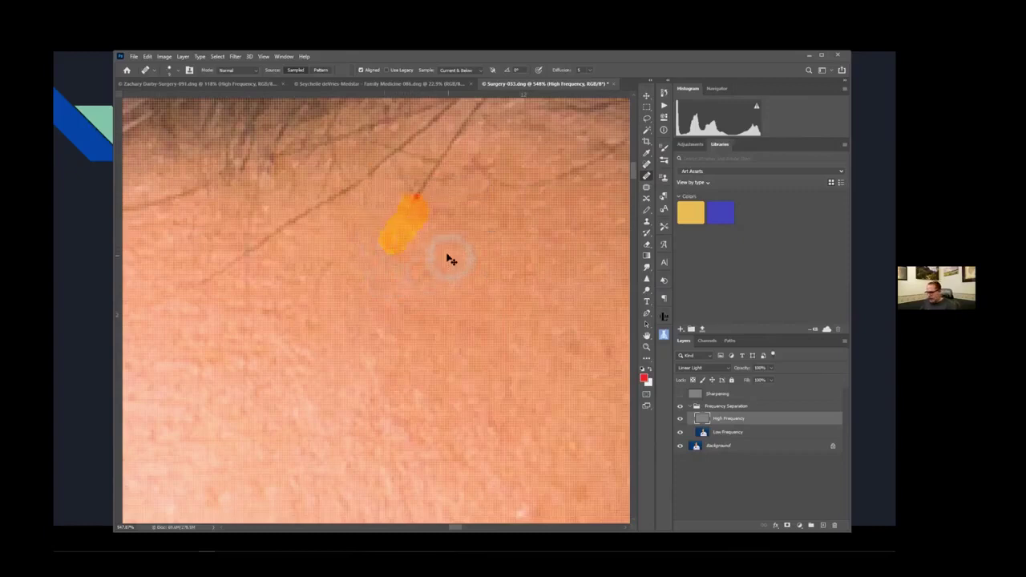
Step: Set the Healing Brush to sample the Current Layer, and heal the stray hair tip near the hairline
{"action": "left_click", "coordinate": [467, 72]}
{"action": "left_click", "coordinate": [463, 83]}
{"action": "left_click_drag", "start_coordinate": [394, 235], "coordinate": [398, 217]}
{"action": "left_click_drag", "start_coordinate": [438, 274], "coordinate": [521, 291]}
{"action": "left_click", "coordinate": [468, 234]}
{"action": "left_click_drag", "start_coordinate": [416, 209], "coordinate": [403, 183]}
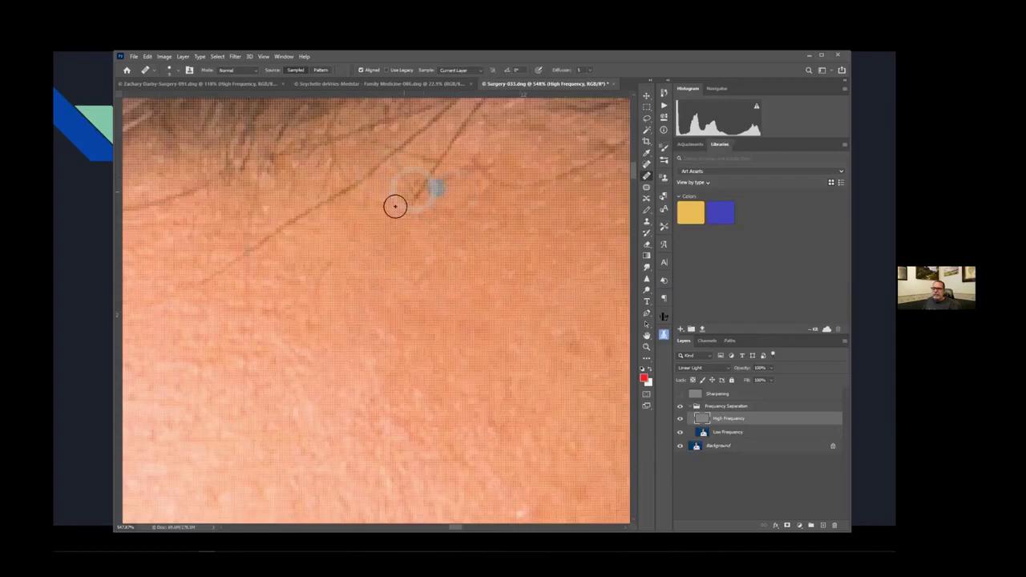
{"action": "left_click", "coordinate": [496, 323]}
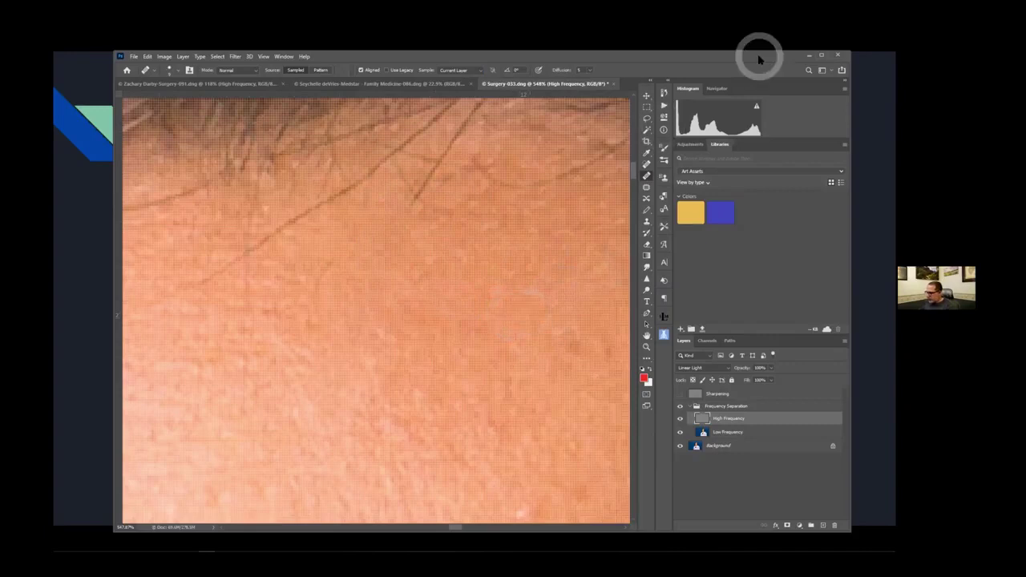
Step: Select the Low Frequency layer and activate the Mixer Brush for blending the woman's forehead skin
{"action": "left_click_drag", "start_coordinate": [566, 247], "coordinate": [323, 179]}
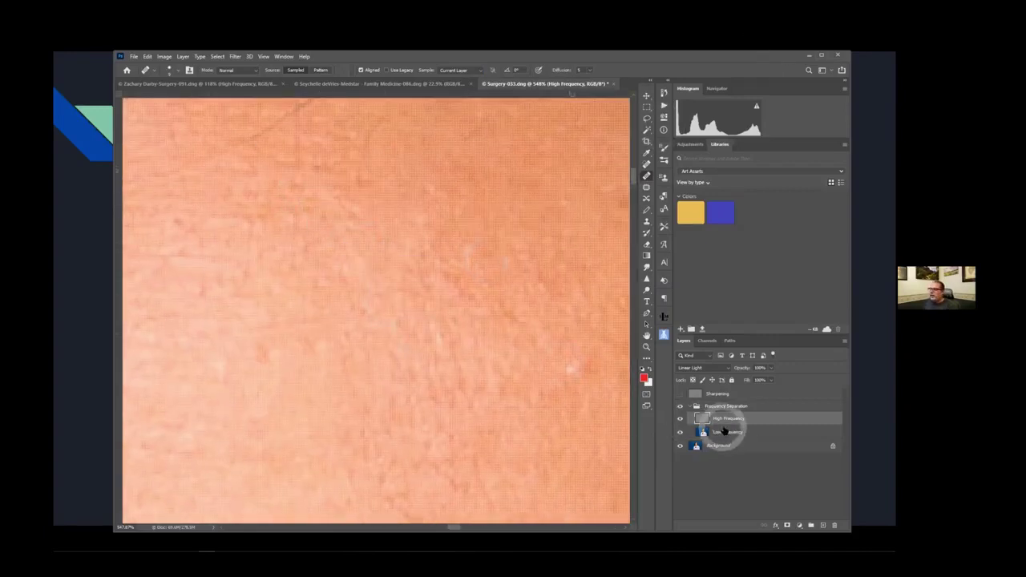
{"action": "left_click", "coordinate": [722, 432]}
{"action": "left_click", "coordinate": [505, 328]}
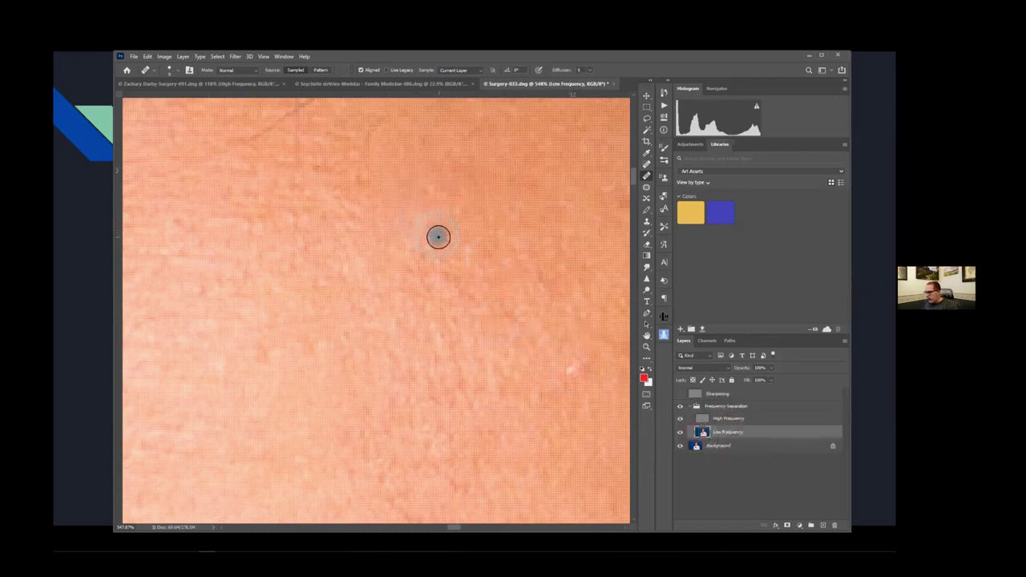
{"action": "key", "text": "b"}
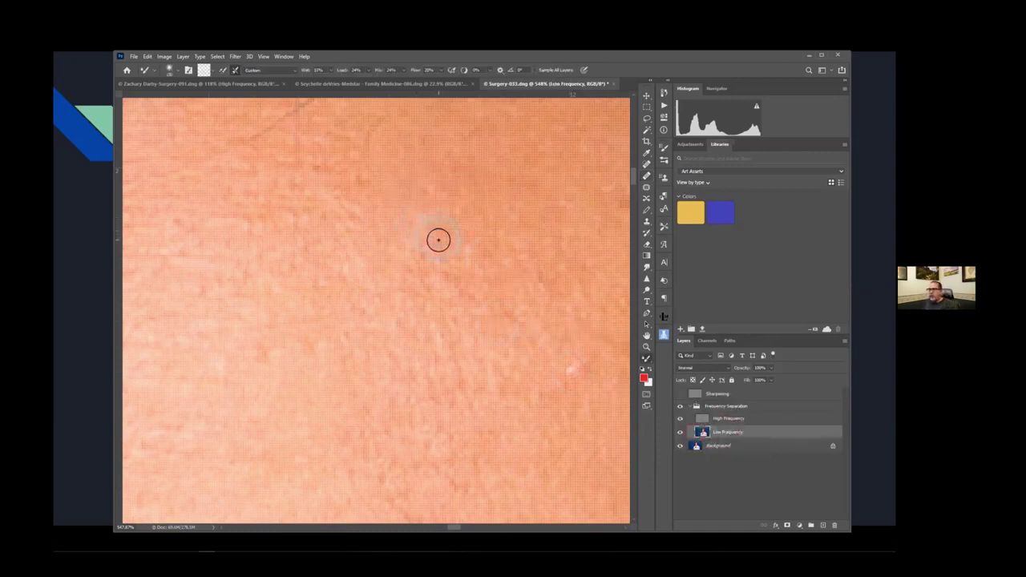
Step: Examine the skin tones above the eyebrow and towards the temple up close
{"action": "mouse_move", "coordinate": [342, 207]}
{"action": "left_mouse_down"}
{"action": "mouse_move", "coordinate": [339, 176]}
{"action": "mouse_move", "coordinate": [341, 224]}
{"action": "mouse_move", "coordinate": [380, 236]}
{"action": "mouse_move", "coordinate": [394, 287]}
{"action": "mouse_move", "coordinate": [426, 281]}
{"action": "mouse_move", "coordinate": [431, 304]}
{"action": "mouse_move", "coordinate": [463, 325]}
{"action": "mouse_move", "coordinate": [467, 289]}
{"action": "mouse_move", "coordinate": [404, 215]}
{"action": "mouse_move", "coordinate": [352, 376]}
{"action": "mouse_move", "coordinate": [381, 307]}
{"action": "left_mouse_up"}
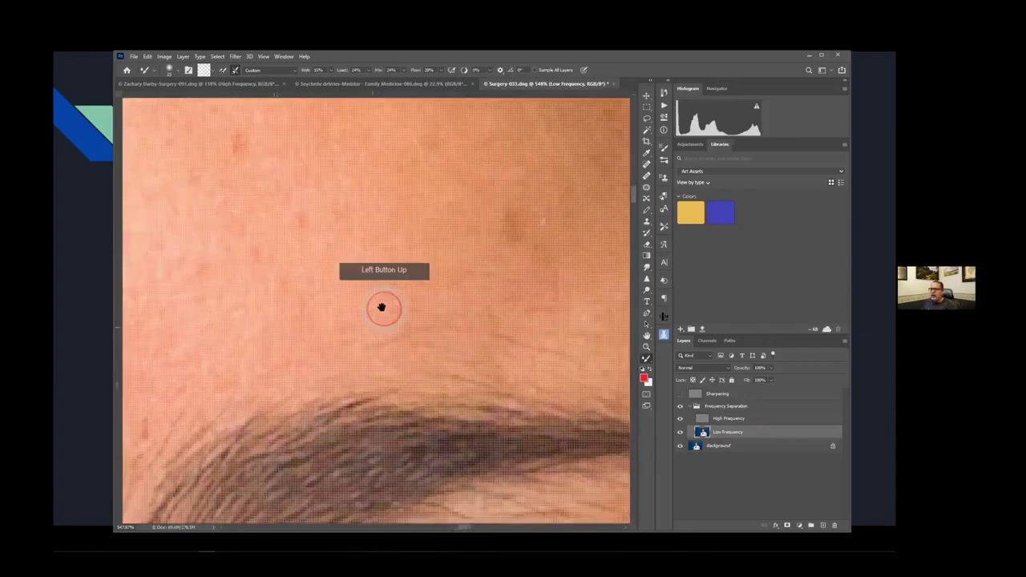
{"action": "left_click", "coordinate": [465, 275]}
{"action": "left_click", "coordinate": [382, 297]}
{"action": "left_click_drag", "start_coordinate": [338, 255], "coordinate": [315, 153]}
{"action": "left_click_drag", "start_coordinate": [390, 291], "coordinate": [550, 284]}
{"action": "left_click", "coordinate": [798, 56]}
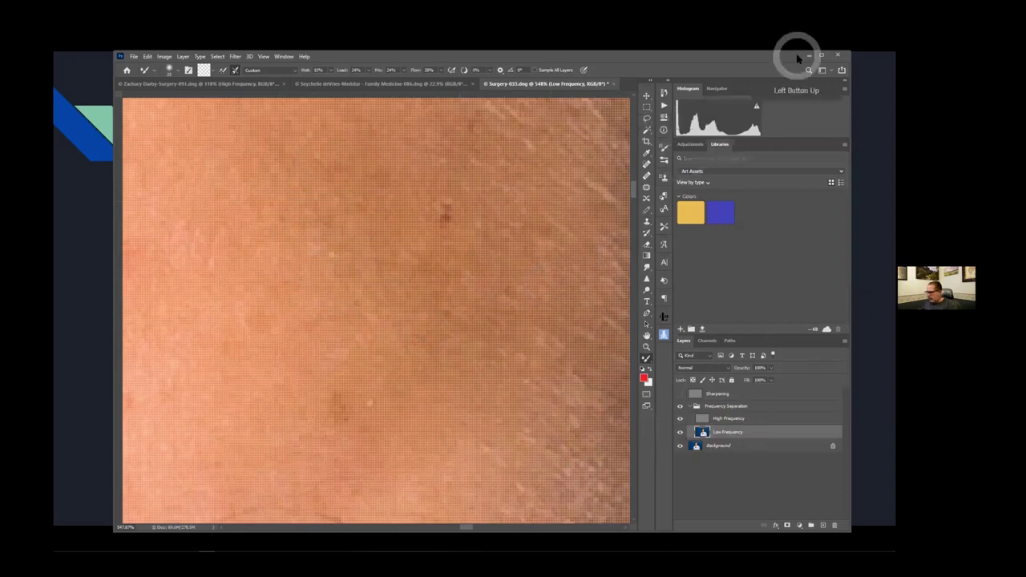
Step: View the woman's whole portrait, and examine her forehead, eyes and nose up close
{"action": "key", "text": "ctrl+0"}
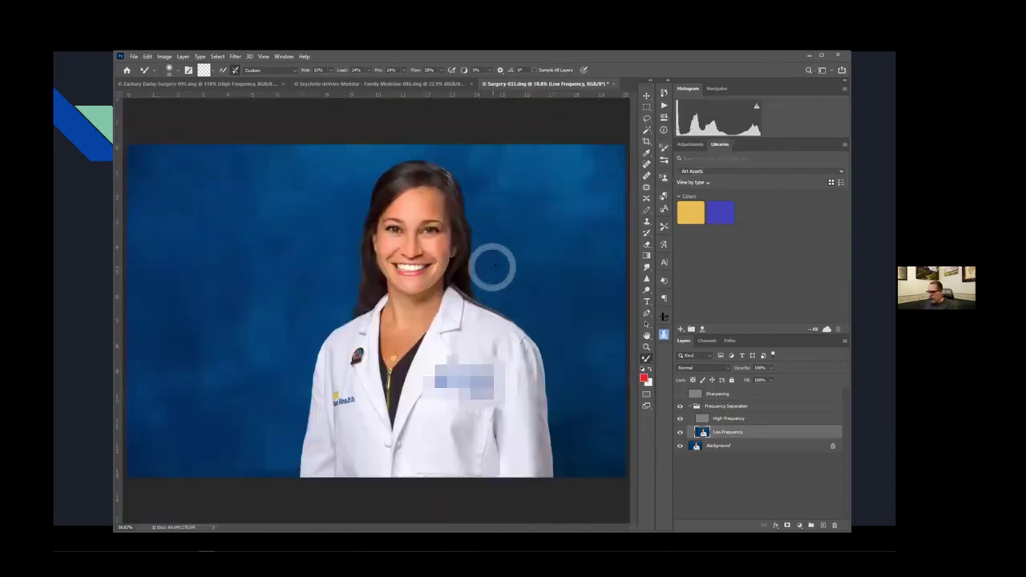
{"action": "left_click_drag", "start_coordinate": [446, 221], "coordinate": [510, 221]}
{"action": "left_click_drag", "start_coordinate": [561, 197], "coordinate": [584, 183]}
{"action": "mouse_move", "coordinate": [481, 212]}
{"action": "left_mouse_down"}
{"action": "mouse_move", "coordinate": [500, 222]}
{"action": "mouse_move", "coordinate": [504, 251]}
{"action": "mouse_move", "coordinate": [545, 275]}
{"action": "left_mouse_up"}
{"action": "left_click_drag", "start_coordinate": [535, 226], "coordinate": [486, 247]}
{"action": "left_click_drag", "start_coordinate": [459, 216], "coordinate": [484, 183]}
{"action": "left_click", "coordinate": [406, 241]}
{"action": "left_click", "coordinate": [355, 424]}
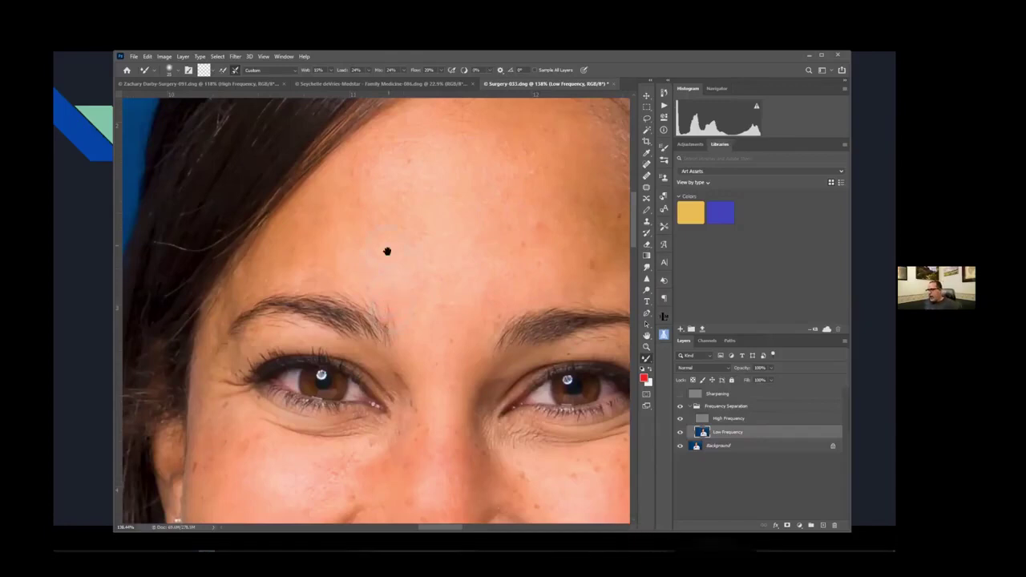
{"action": "mouse_move", "coordinate": [389, 235]}
{"action": "left_mouse_down"}
{"action": "mouse_move", "coordinate": [377, 200]}
{"action": "mouse_move", "coordinate": [435, 222]}
{"action": "mouse_move", "coordinate": [447, 242]}
{"action": "left_mouse_up"}
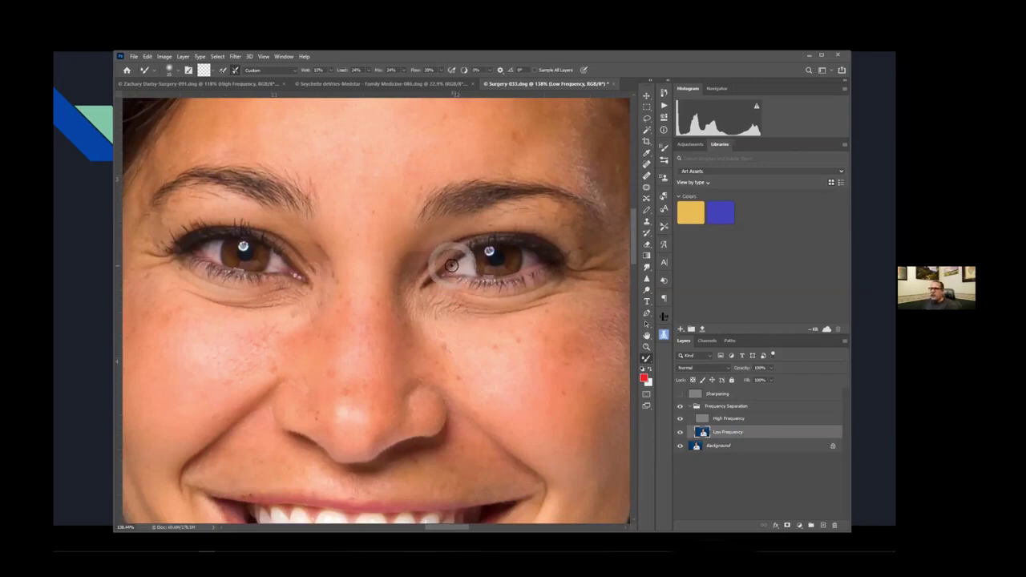
Step: Switch to the Google Slides presentation to view the frequency separation references
{"action": "key", "text": "alt+Tab"}
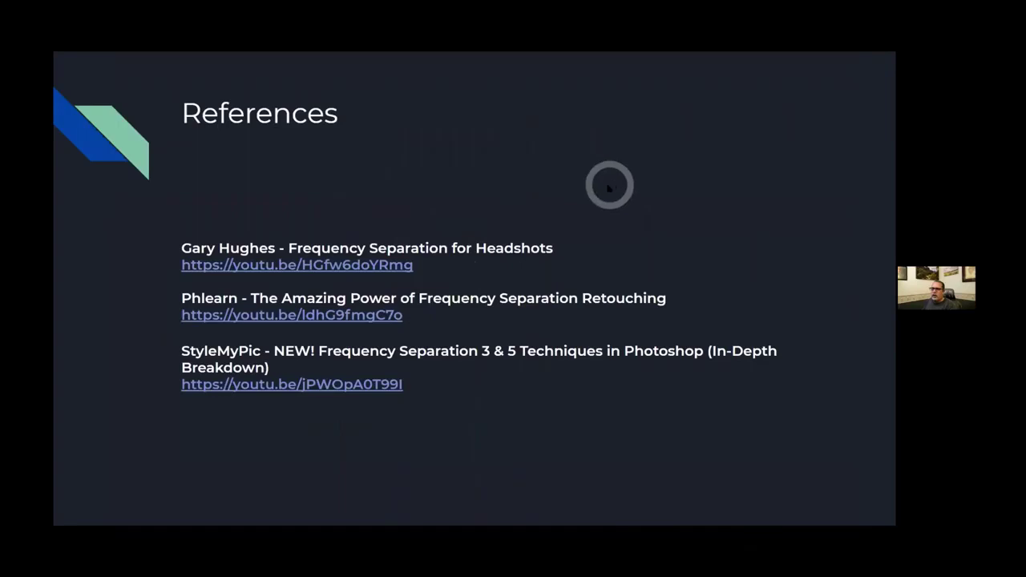
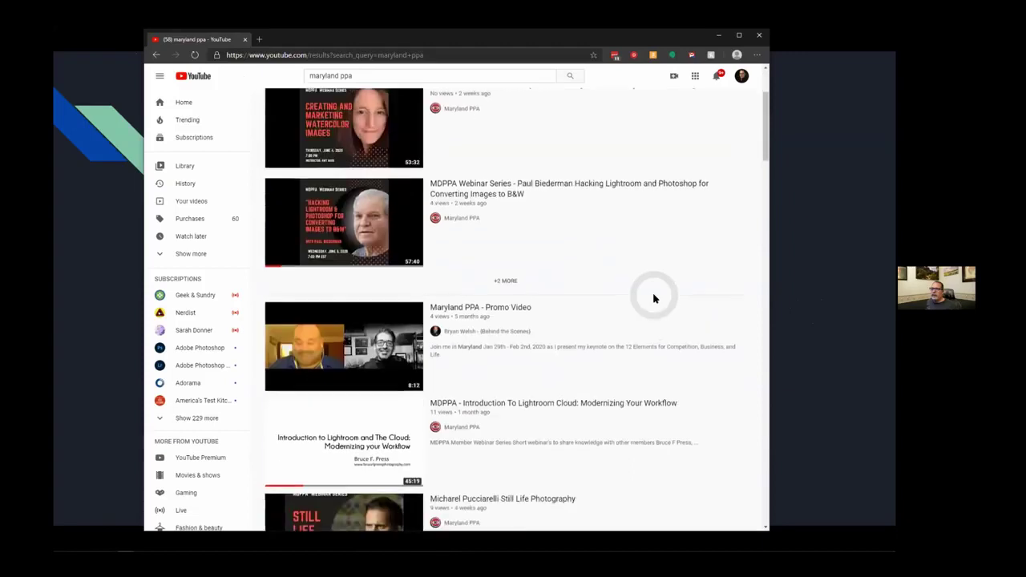
Step: Browse the YouTube results for "maryland ppa" and open the Maryland PPA channel page
{"action": "scroll", "coordinate": [654, 299], "scroll_direction": "down", "scroll_amount": 5}
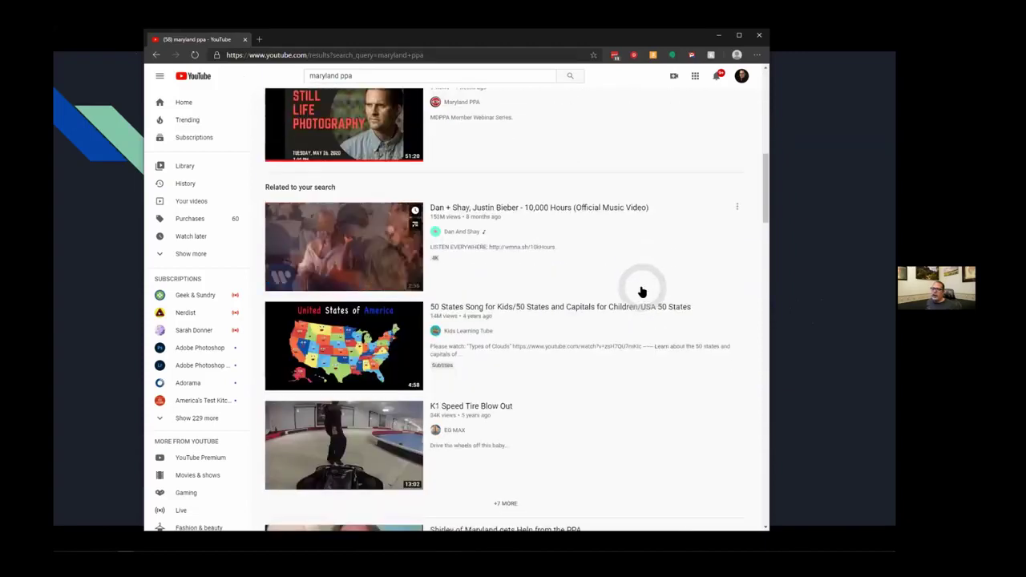
{"action": "scroll", "coordinate": [638, 291], "scroll_direction": "down", "scroll_amount": 2}
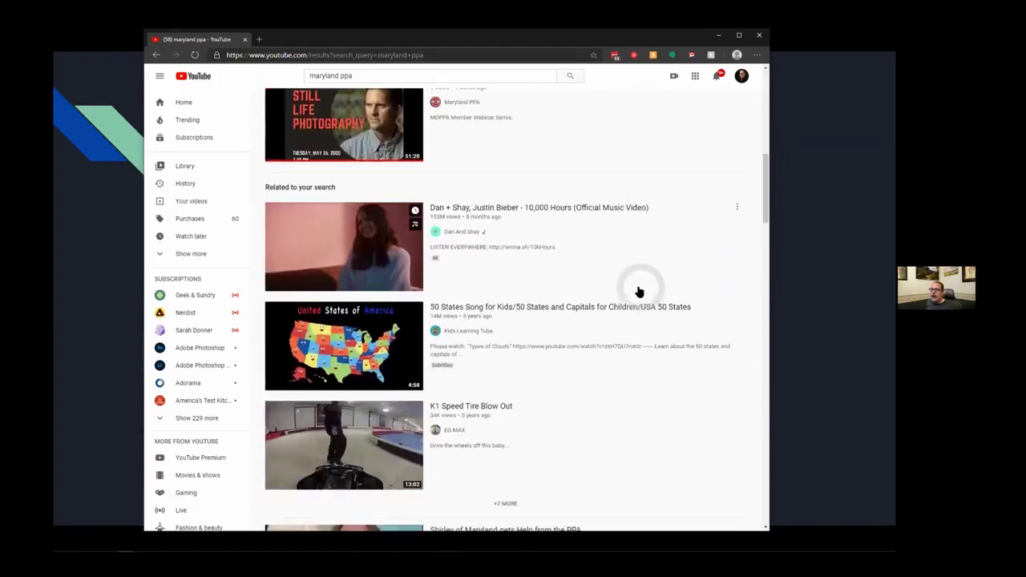
{"action": "scroll", "coordinate": [638, 291], "scroll_direction": "up", "scroll_amount": 6}
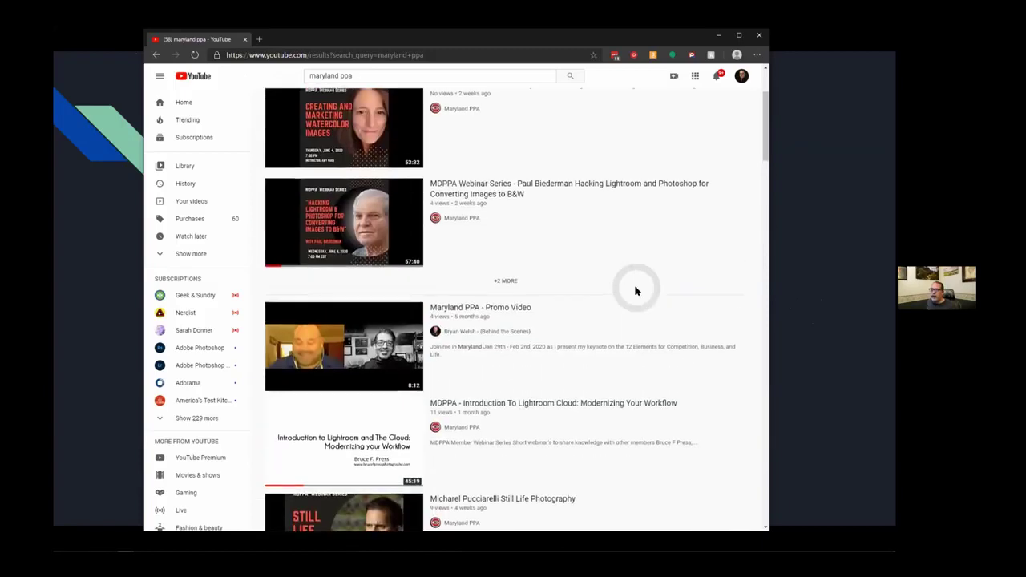
{"action": "scroll", "coordinate": [636, 291], "scroll_direction": "down", "scroll_amount": 1}
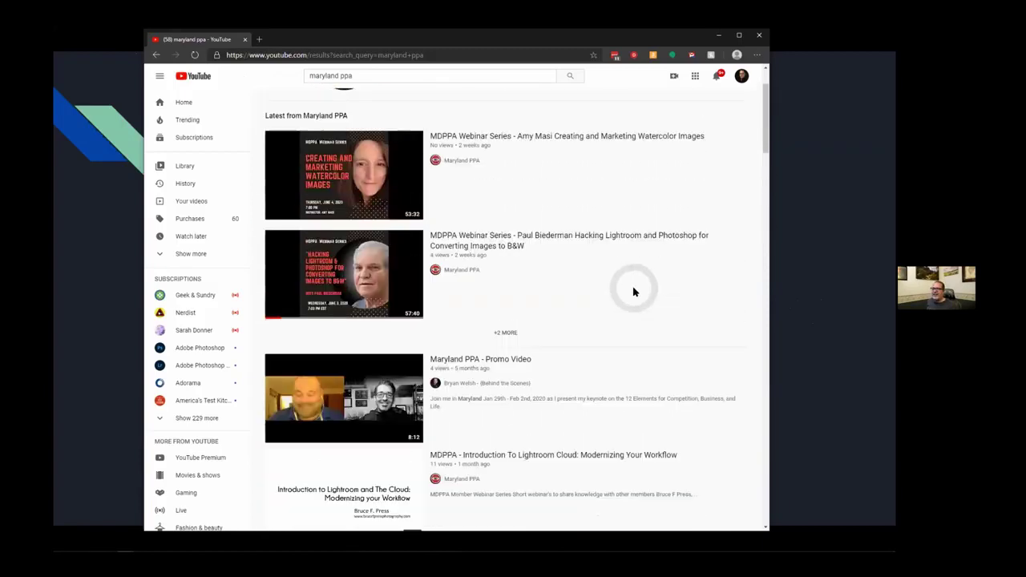
{"action": "scroll", "coordinate": [634, 292], "scroll_direction": "up", "scroll_amount": 1}
{"action": "scroll", "coordinate": [658, 256], "scroll_direction": "up", "scroll_amount": 1}
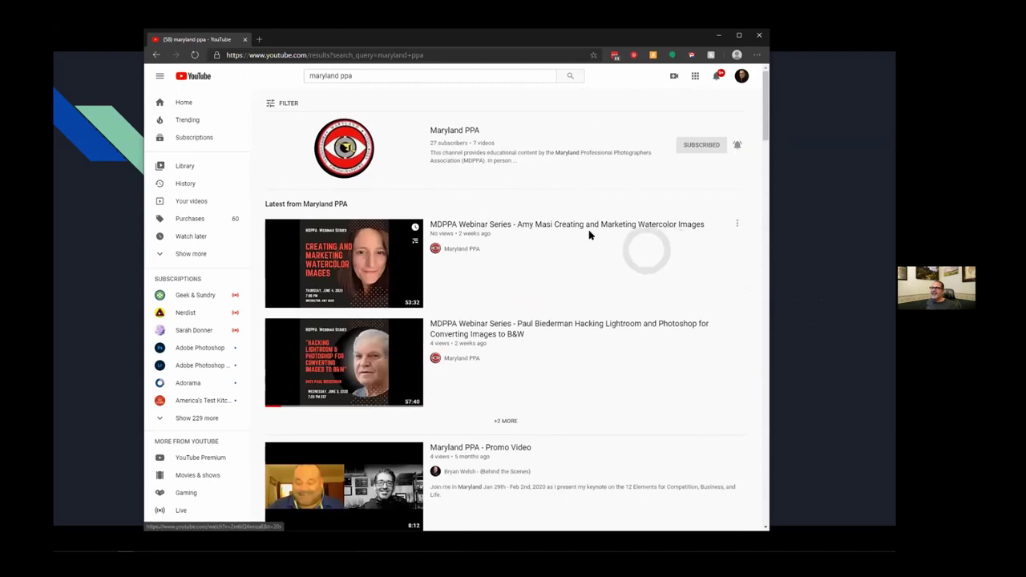
{"action": "left_click", "coordinate": [454, 130]}
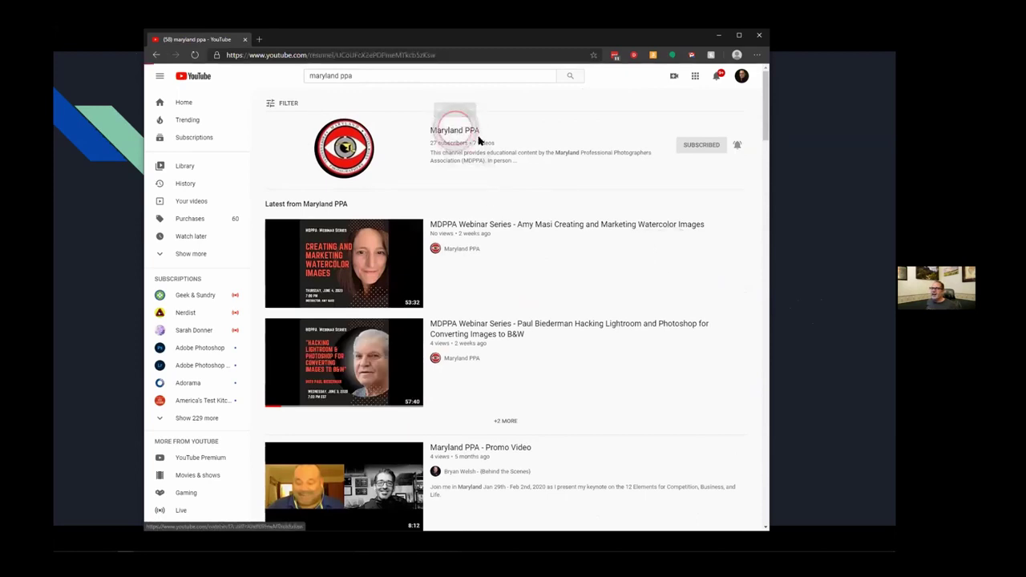
{"action": "left_click", "coordinate": [619, 358]}
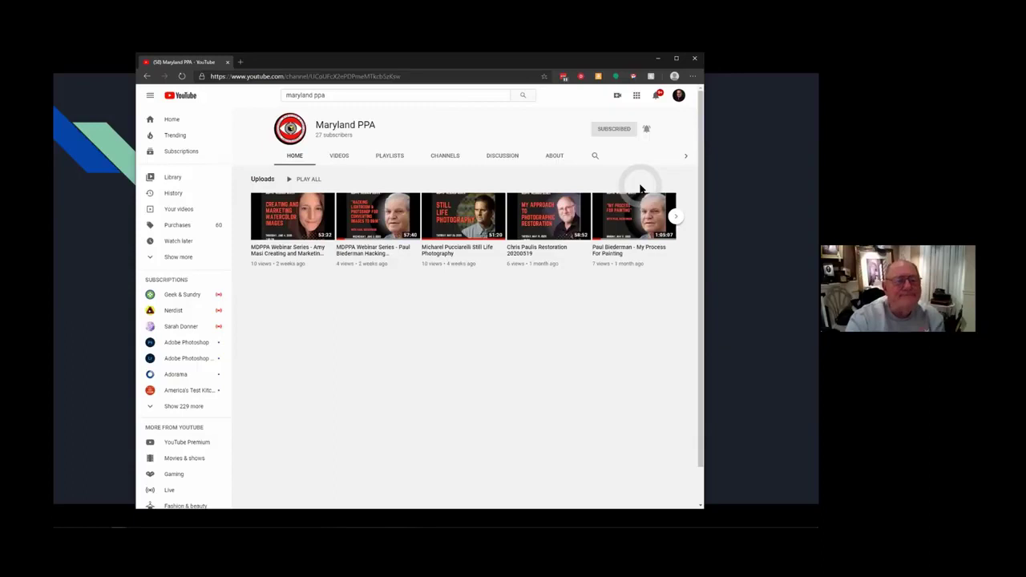
Step: Switch to Affinity Photo, where the portrait of the man in the white coat is open
{"action": "key", "text": "alt+Tab"}
{"action": "key", "text": "alt+Tab"}
{"action": "key", "text": "alt+Tab"}
{"action": "key", "text": "alt+Tab"}
{"action": "key", "text": "alt+Tab"}
{"action": "key", "text": "alt+Tab"}
{"action": "key", "text": "alt+Tab"}
{"action": "key", "text": "alt+Tab"}
{"action": "key", "text": "alt+Tab"}
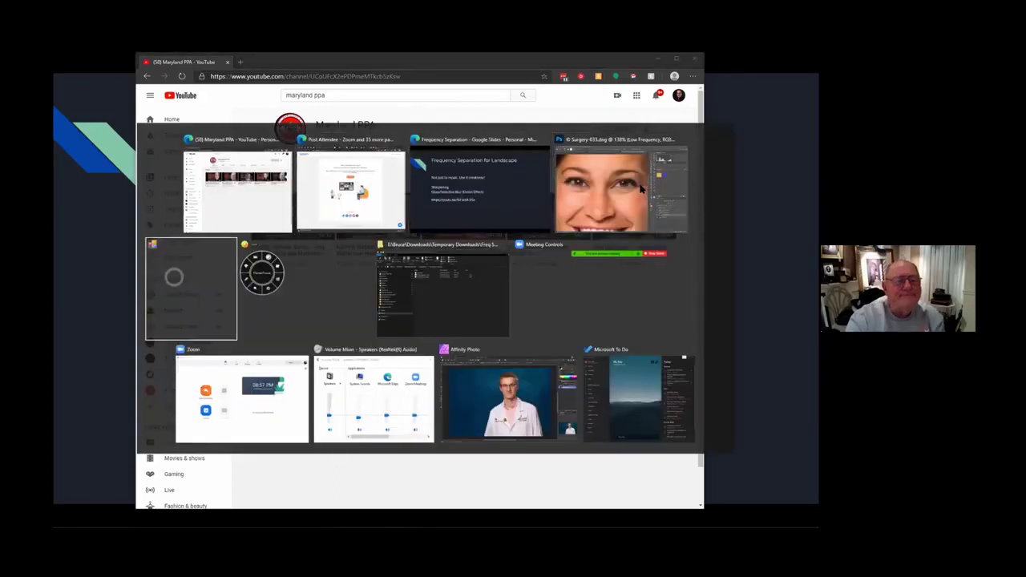
{"action": "key", "text": "alt+Tab"}
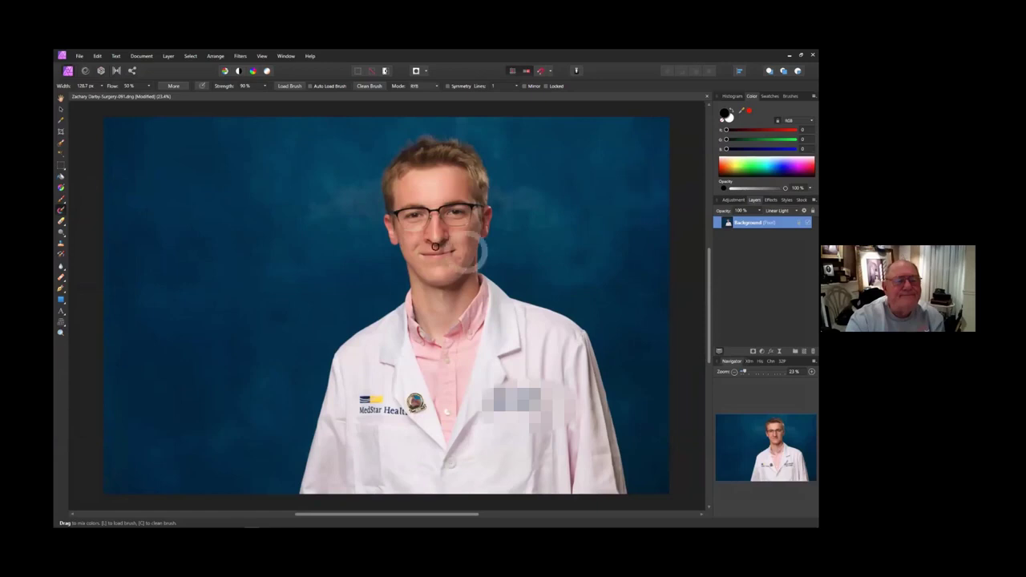
Step: Apply the Frequency Separation filter with a 2 px radius to the man's portrait, comparing both frequencies in the split preview
{"action": "left_click", "coordinate": [240, 58]}
{"action": "left_click", "coordinate": [222, 115]}
{"action": "left_click", "coordinate": [293, 503]}
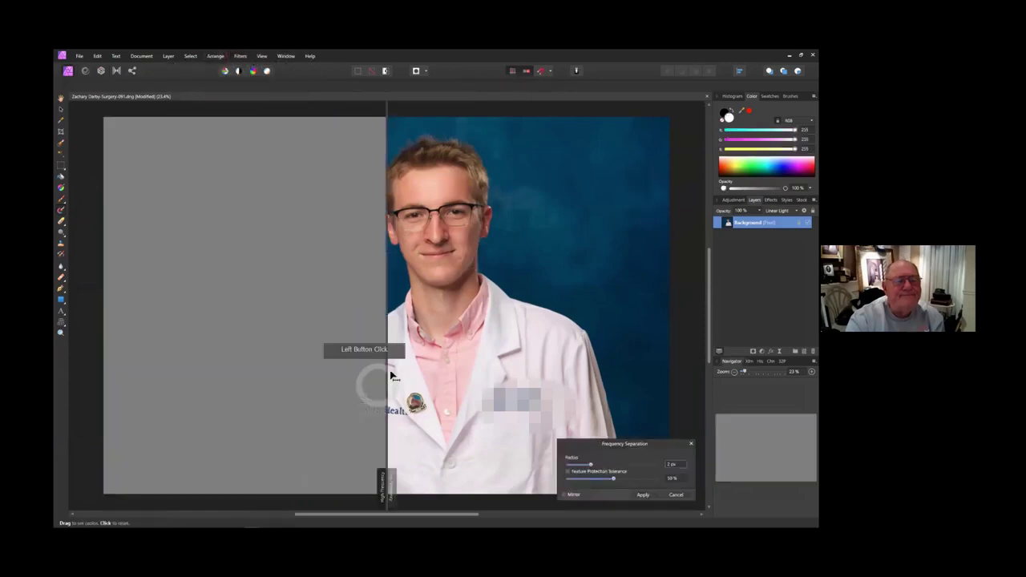
{"action": "left_click_drag", "start_coordinate": [387, 361], "coordinate": [445, 361]}
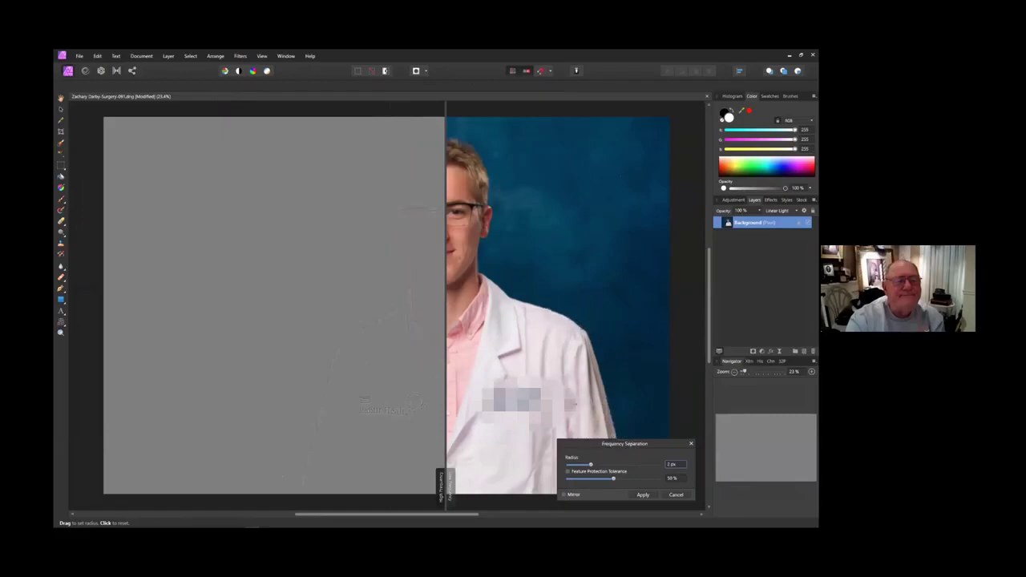
{"action": "left_click", "coordinate": [644, 494]}
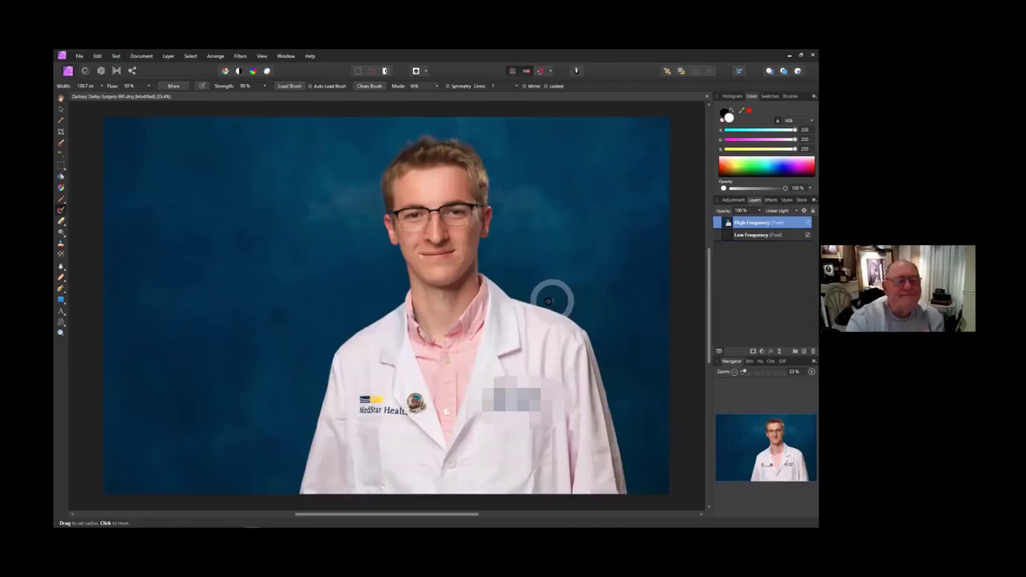
Step: Launch PortraitPro and view its start screen
{"action": "mouse_move", "coordinate": [474, 519]}
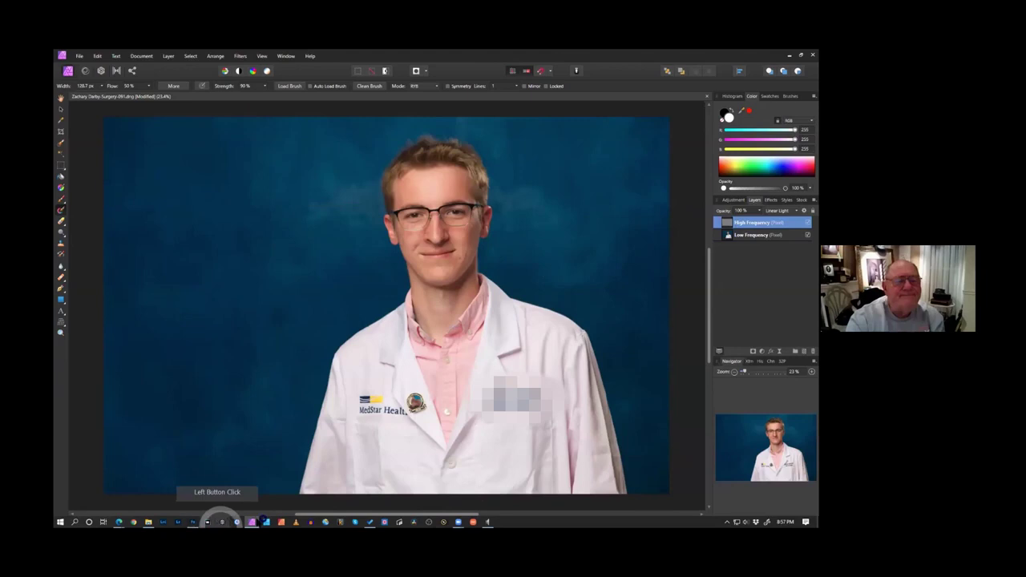
{"action": "left_click", "coordinate": [207, 521]}
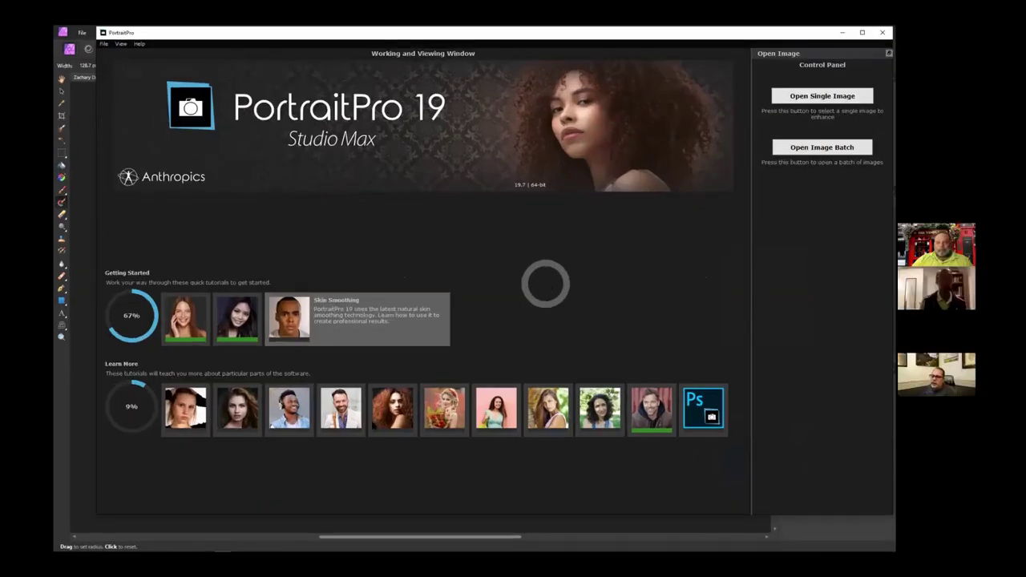
{"action": "mouse_move", "coordinate": [390, 407]}
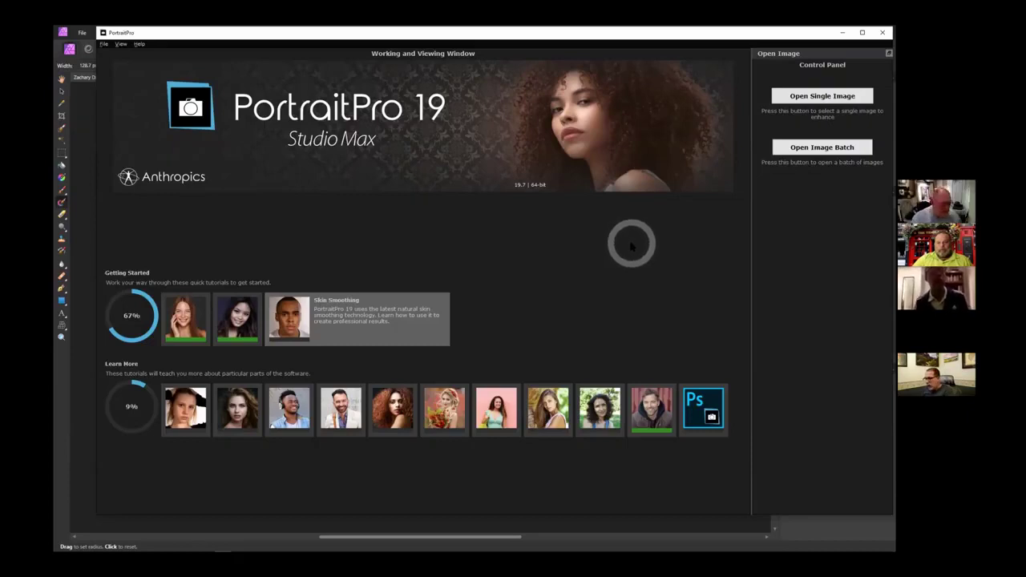
Step: Return to Affinity Photo to view the man's portrait with its High Frequency and Low Frequency layers
{"action": "key", "text": "alt+Tab"}
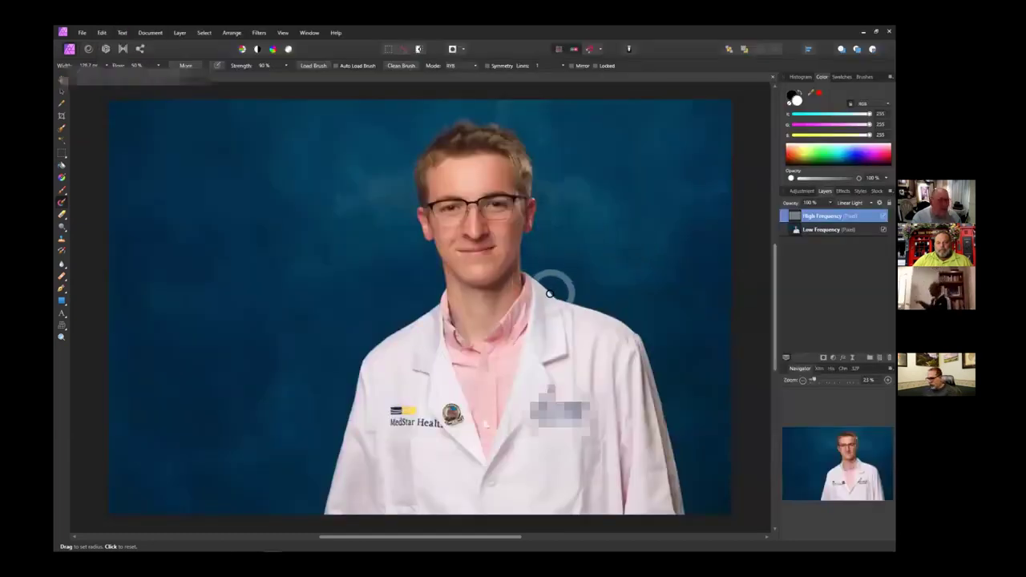
{"action": "key", "text": "alt"}
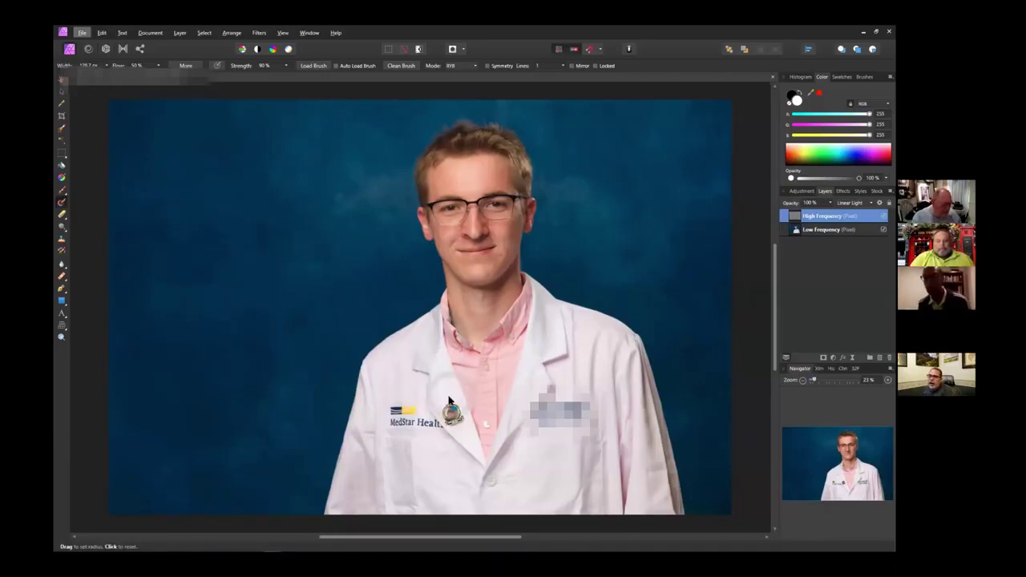
{"action": "mouse_move", "coordinate": [328, 542]}
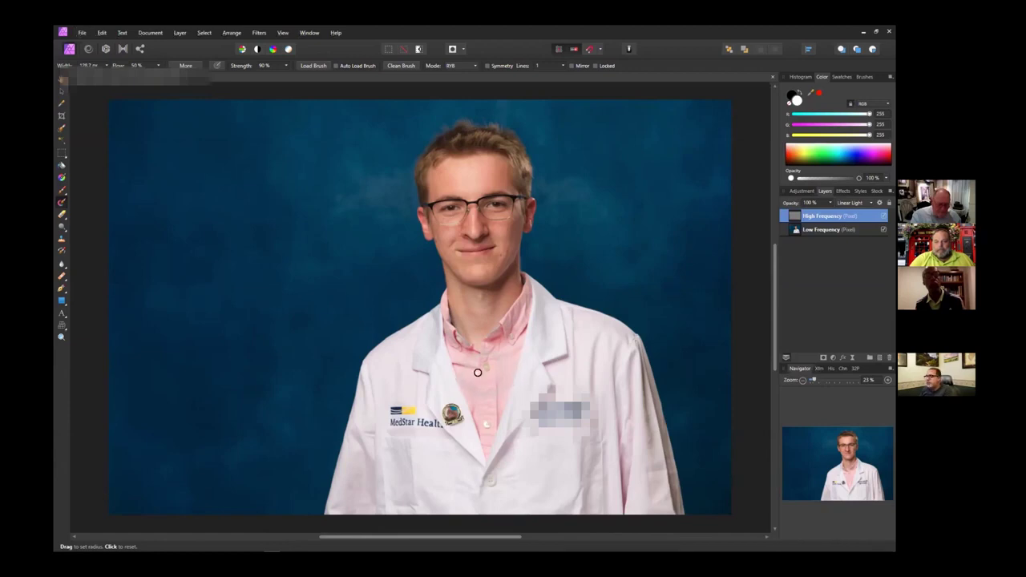
Step: Look through the open windows and switch to PortraitPro
{"action": "key", "text": "alt+Tab"}
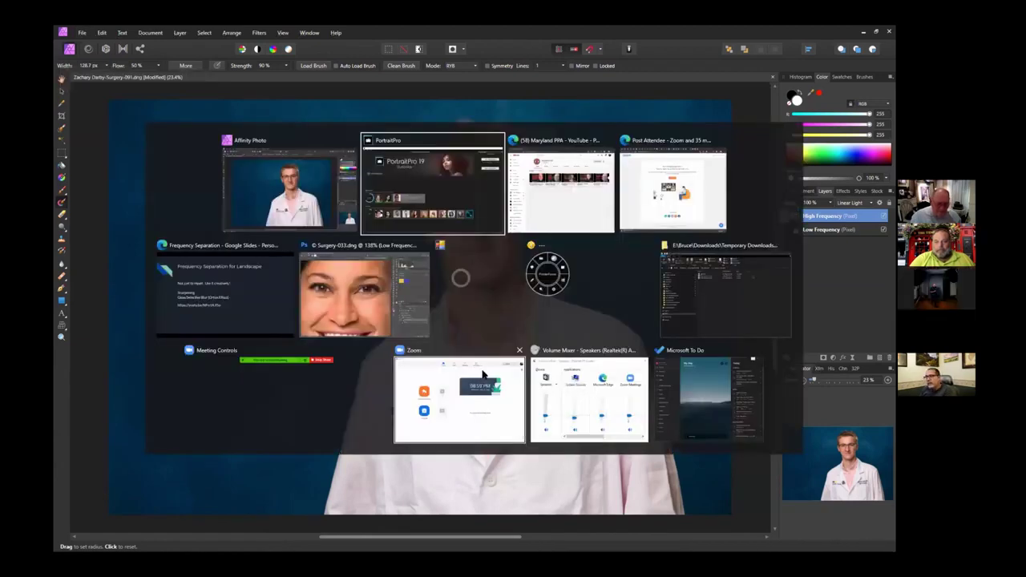
{"action": "key", "text": "alt+Tab"}
{"action": "key", "text": "alt+Tab"}
{"action": "key", "text": "alt+Tab"}
{"action": "key", "text": "alt+Tab"}
{"action": "key", "text": "alt+Tab"}
{"action": "key", "text": "alt+Tab"}
{"action": "key", "text": "alt+Tab"}
{"action": "key", "text": "alt+Tab"}
{"action": "key", "text": "alt+Tab"}
{"action": "key", "text": "alt+Tab"}
{"action": "key", "text": "alt+Tab"}
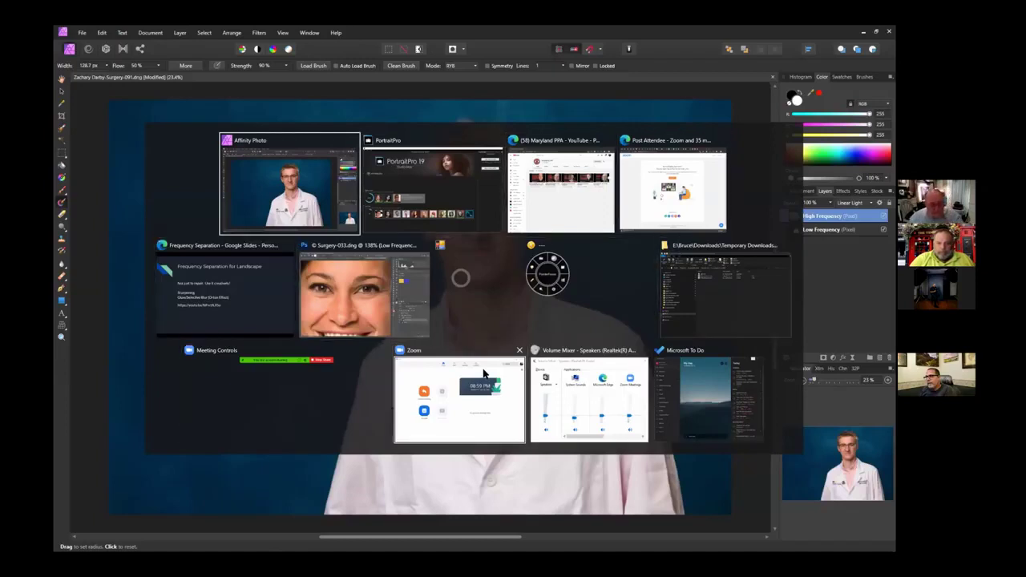
{"action": "key", "text": "alt+Tab"}
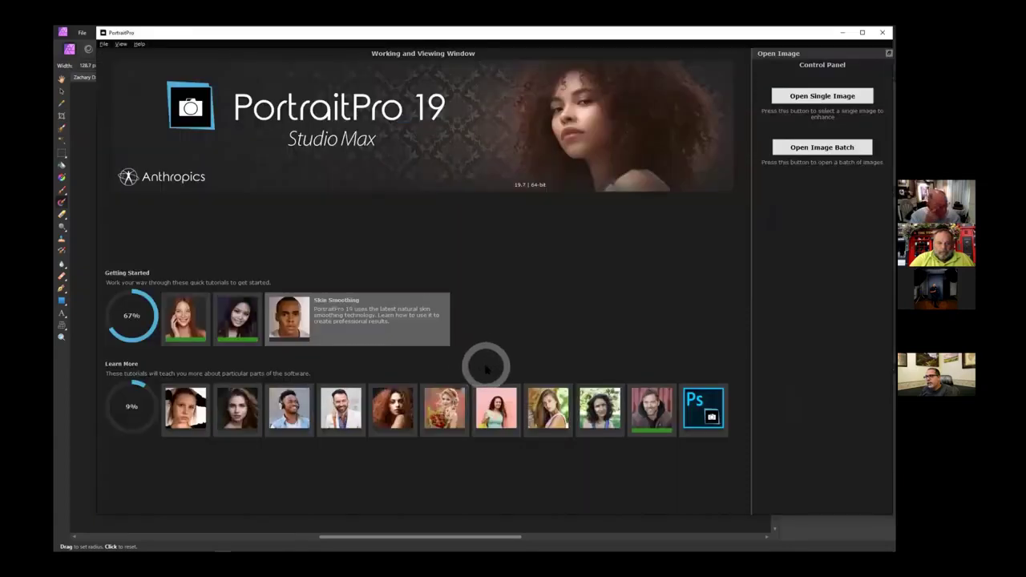
Step: Switch to the Google Slides presentation to view the Frequency Separation for Landscape slide
{"action": "mouse_move", "coordinate": [344, 544]}
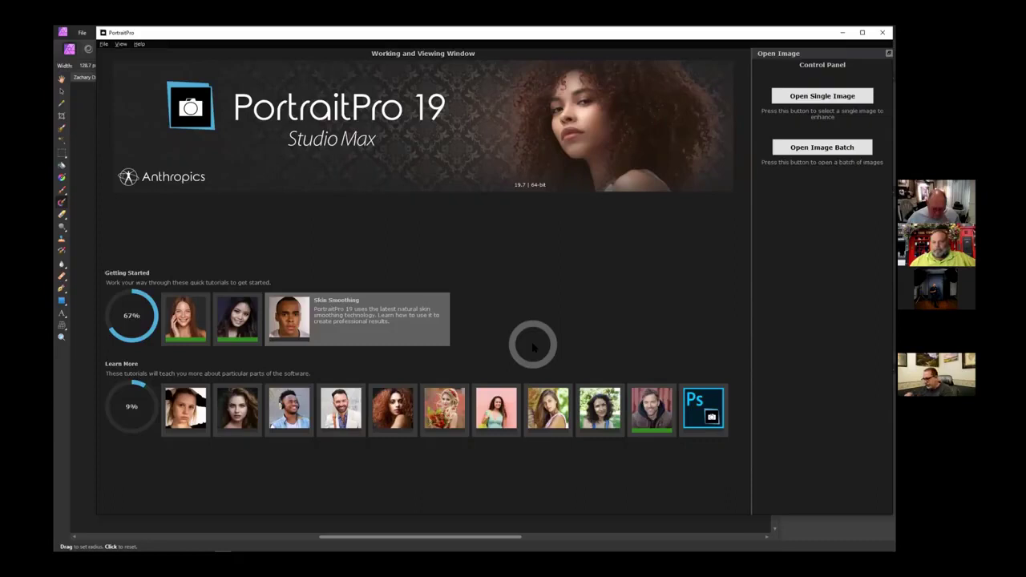
{"action": "key", "text": "alt+Tab"}
{"action": "key", "text": "alt+Tab"}
{"action": "key", "text": "alt+Tab"}
{"action": "key", "text": "alt+Tab"}
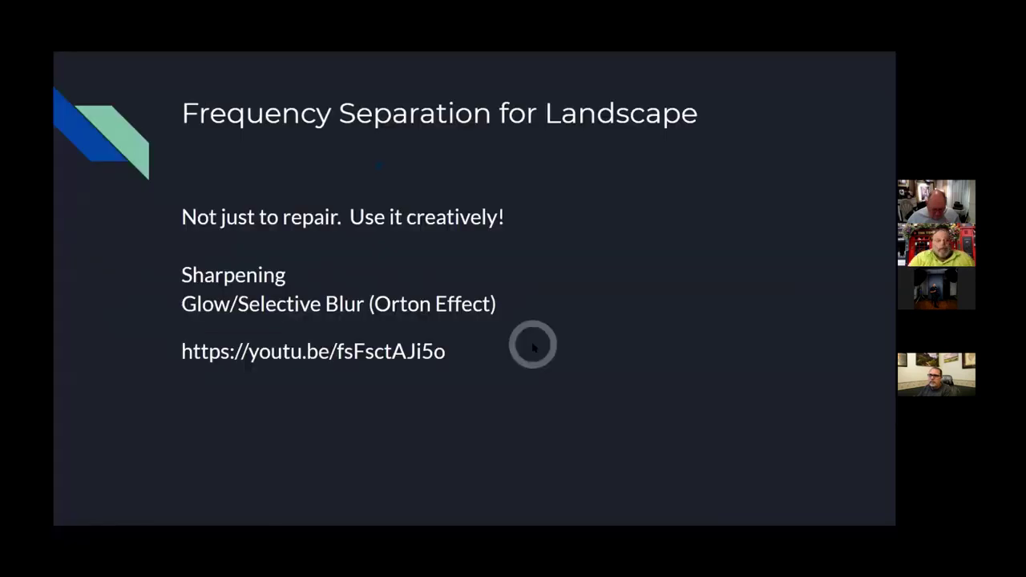